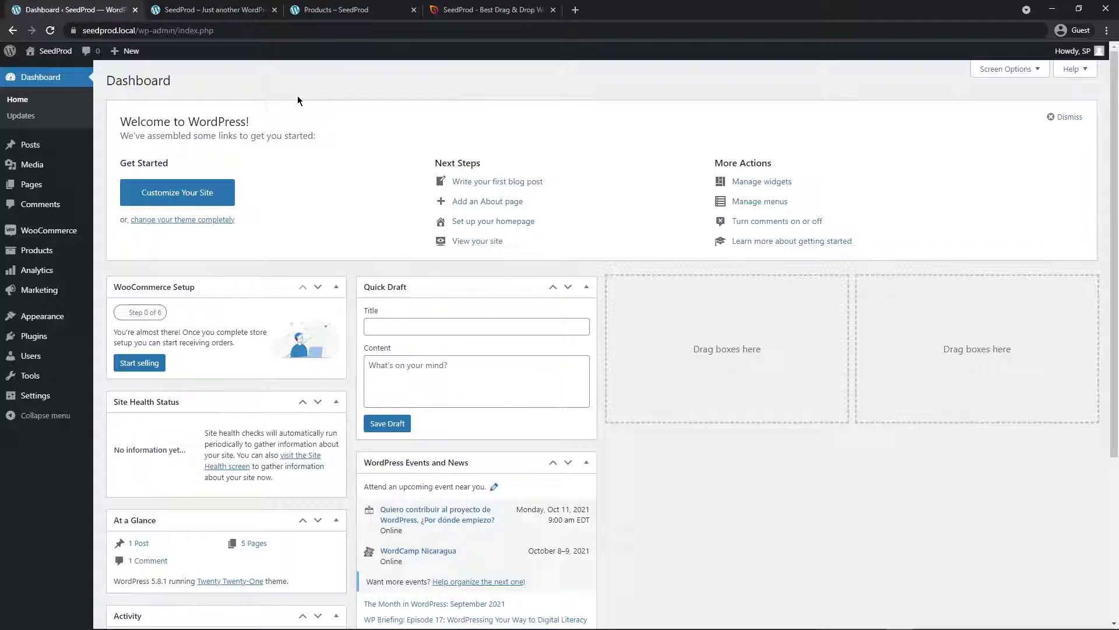
Step: Check the site's front page and the WooCommerce Shop page
click(210, 9)
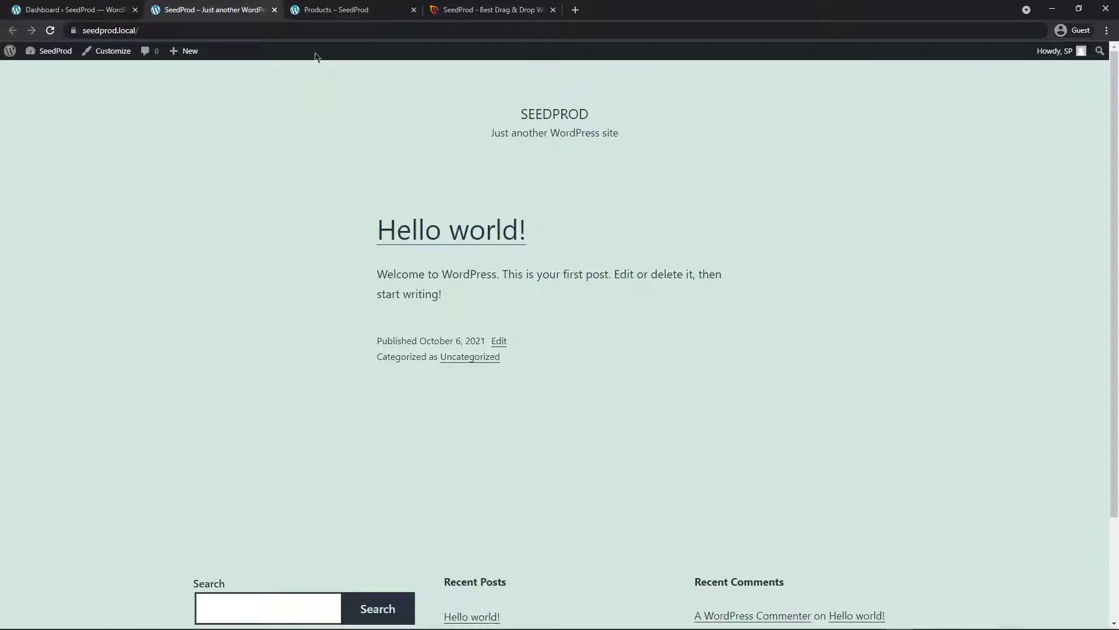
click(331, 11)
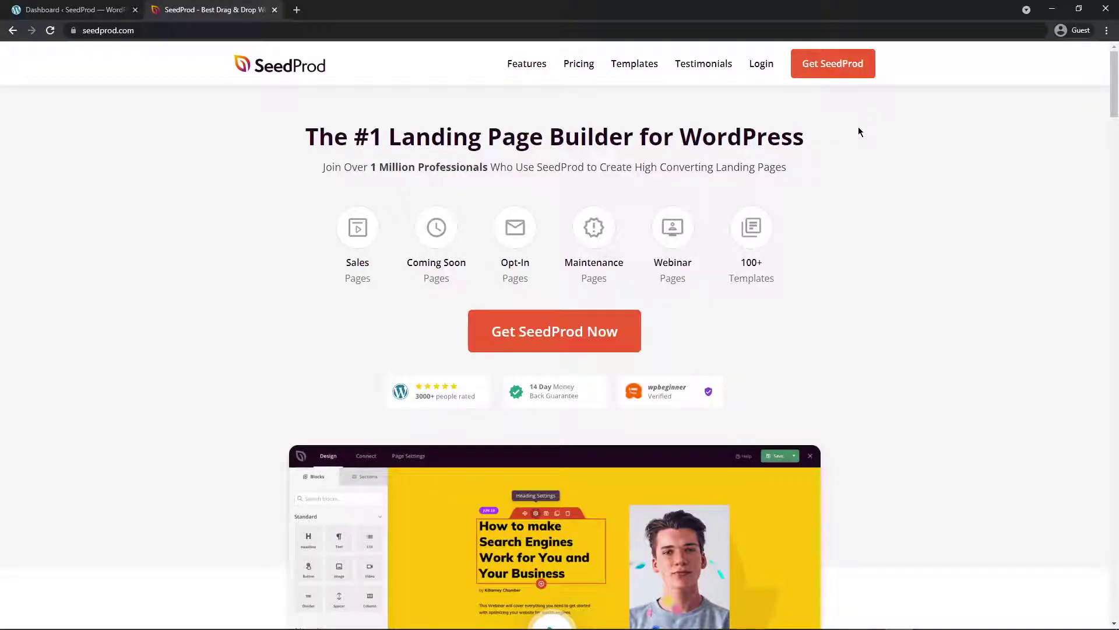
Step: Log into the SeedProd account, download Landing Page Pro and copy the licence key
click(764, 69)
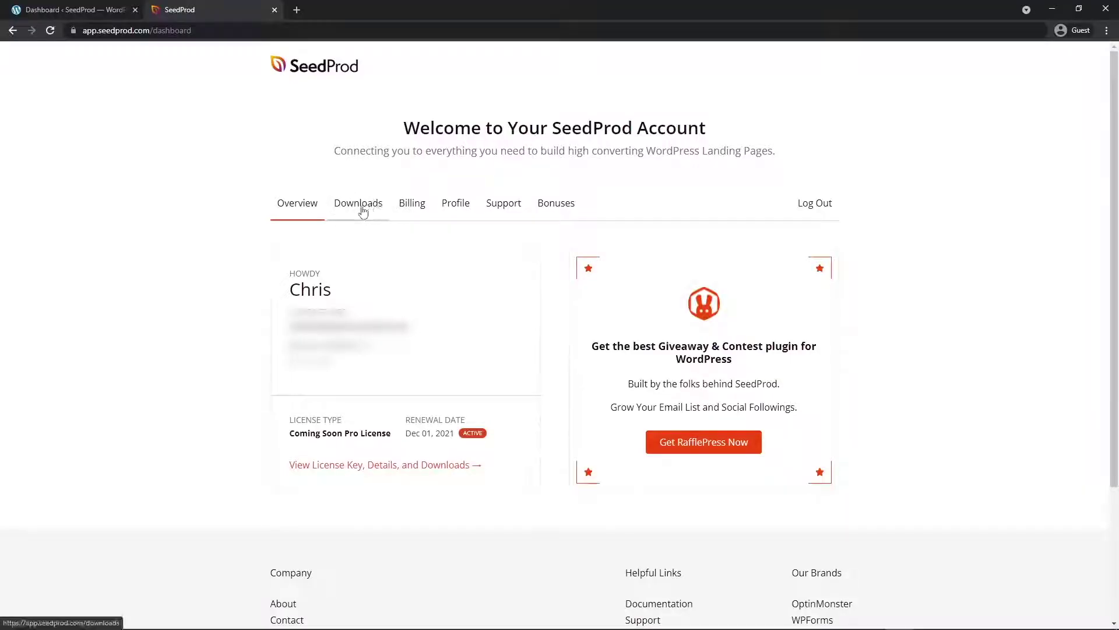
click(362, 211)
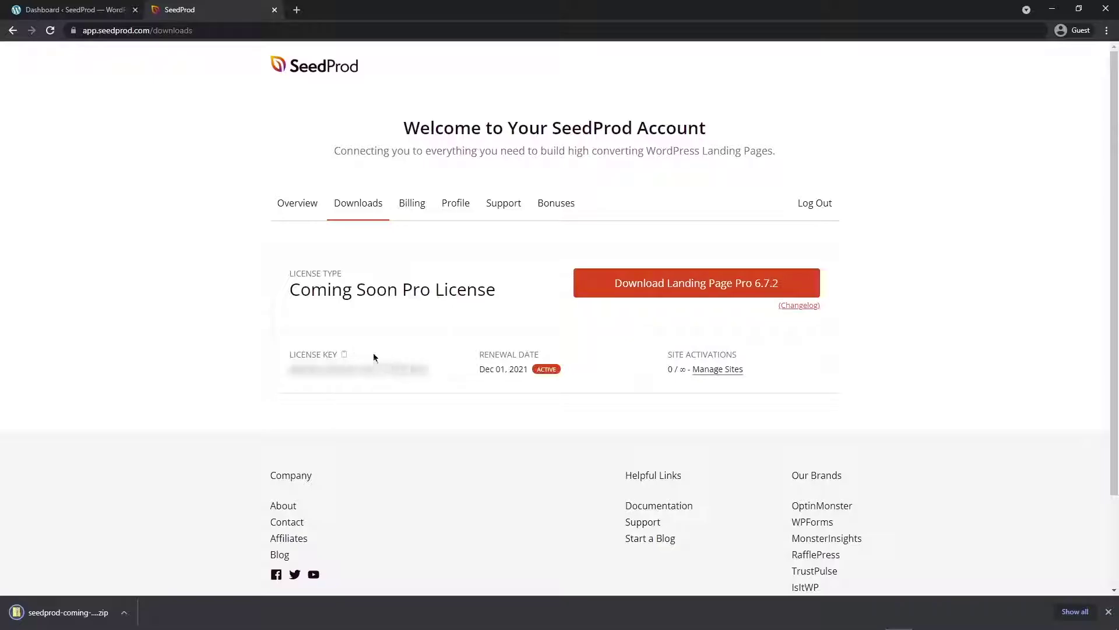
click(345, 356)
Step: Upload, install and activate the seedprod-coming-soon-pro-5-6.7.2.zip plugin in WordPress
click(275, 11)
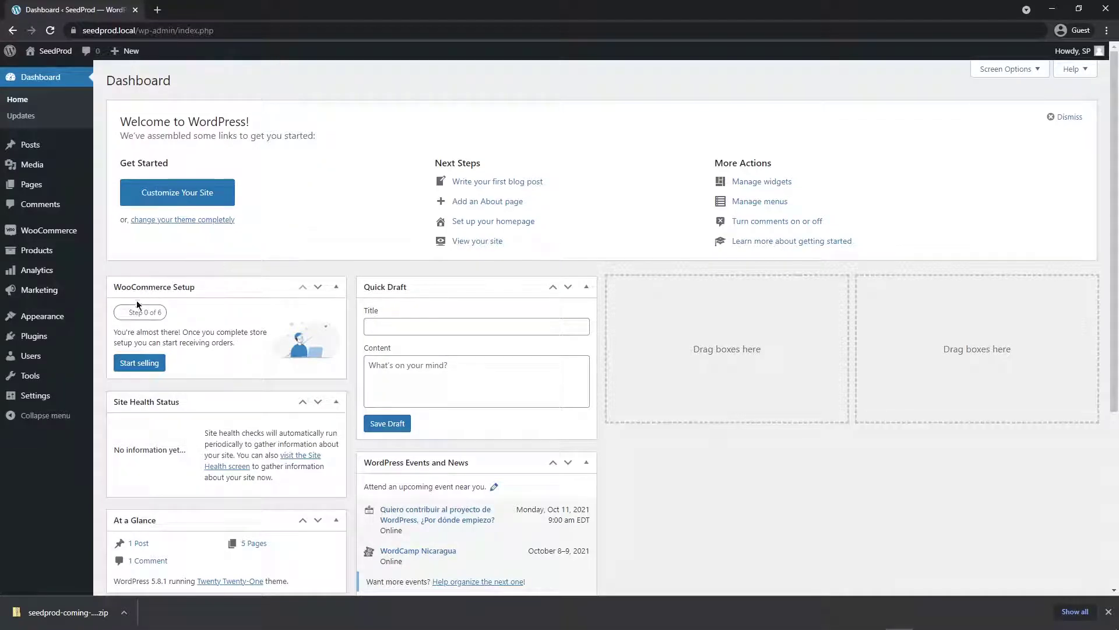
mouse_move(50, 338)
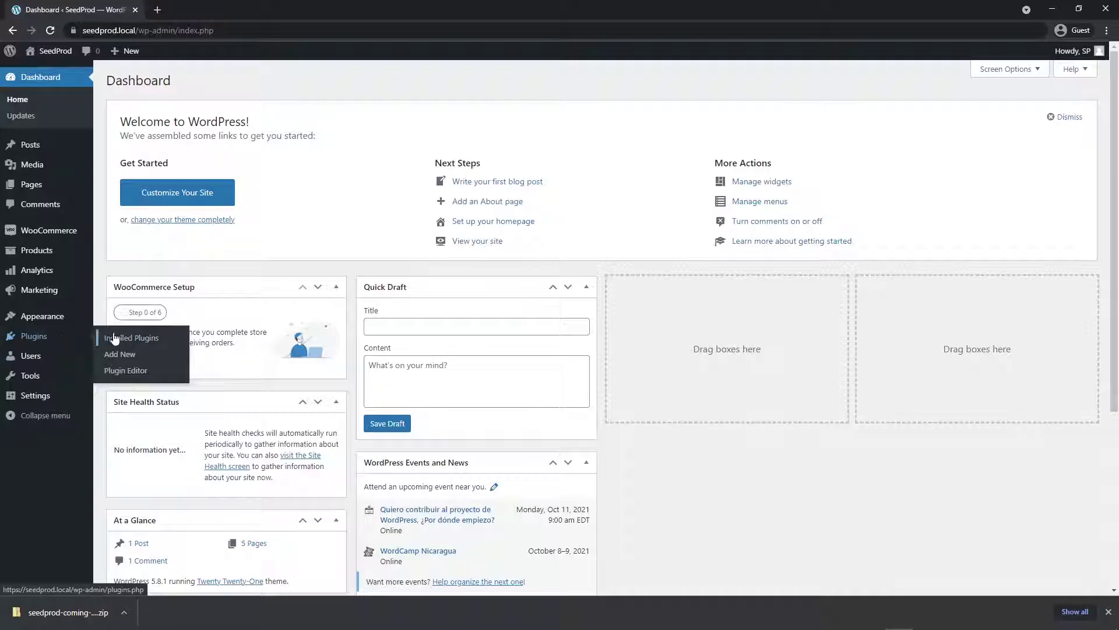
click(119, 354)
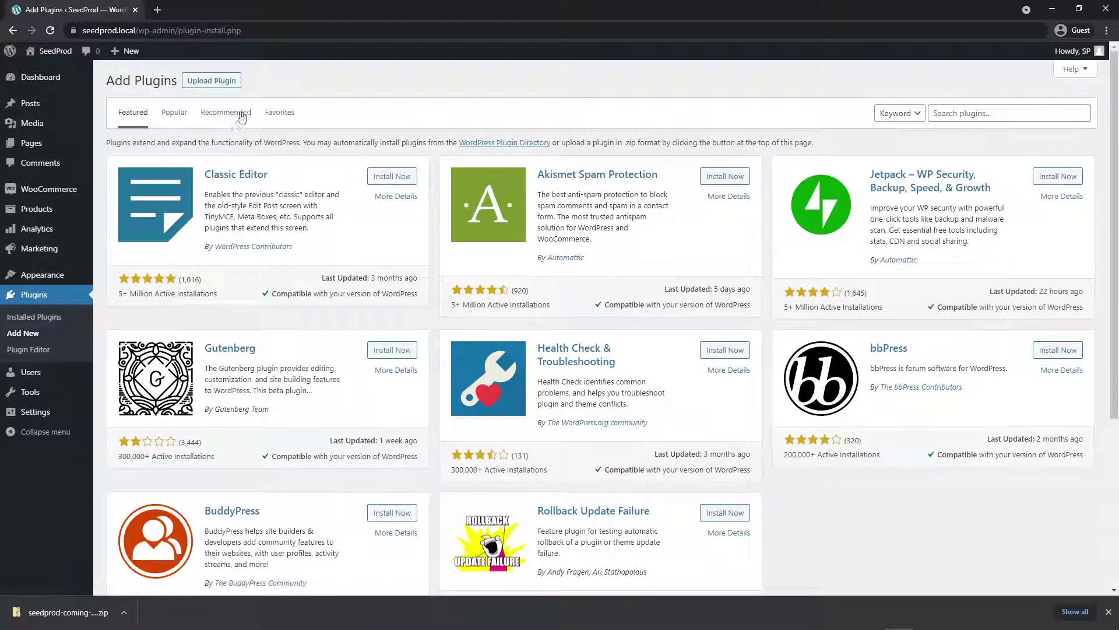
click(215, 85)
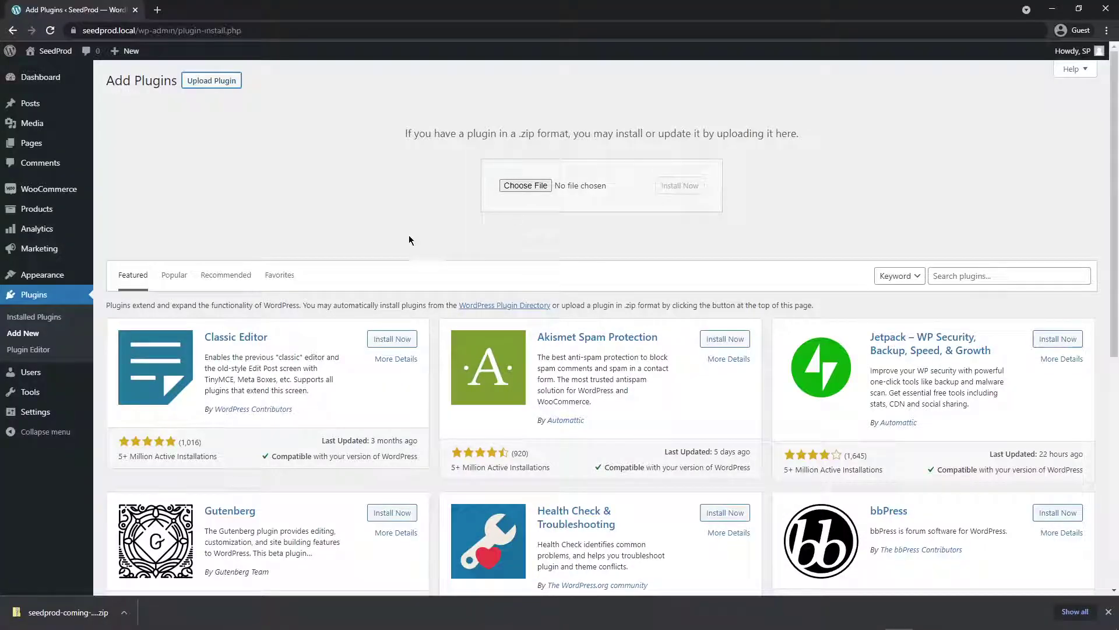
drag(63, 616, 532, 194)
click(680, 185)
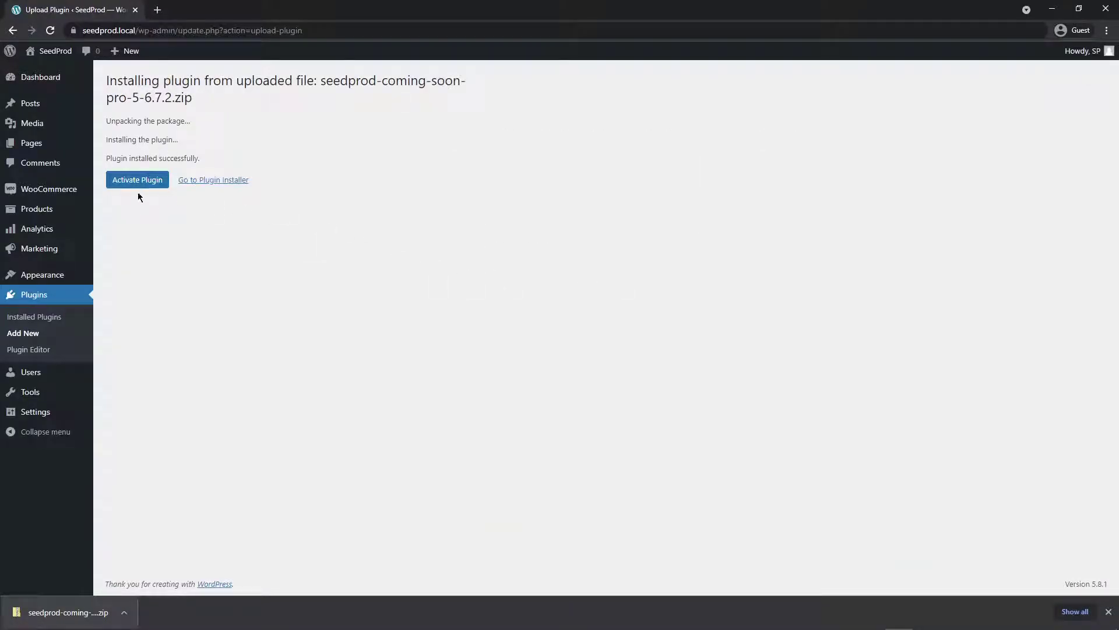
click(138, 187)
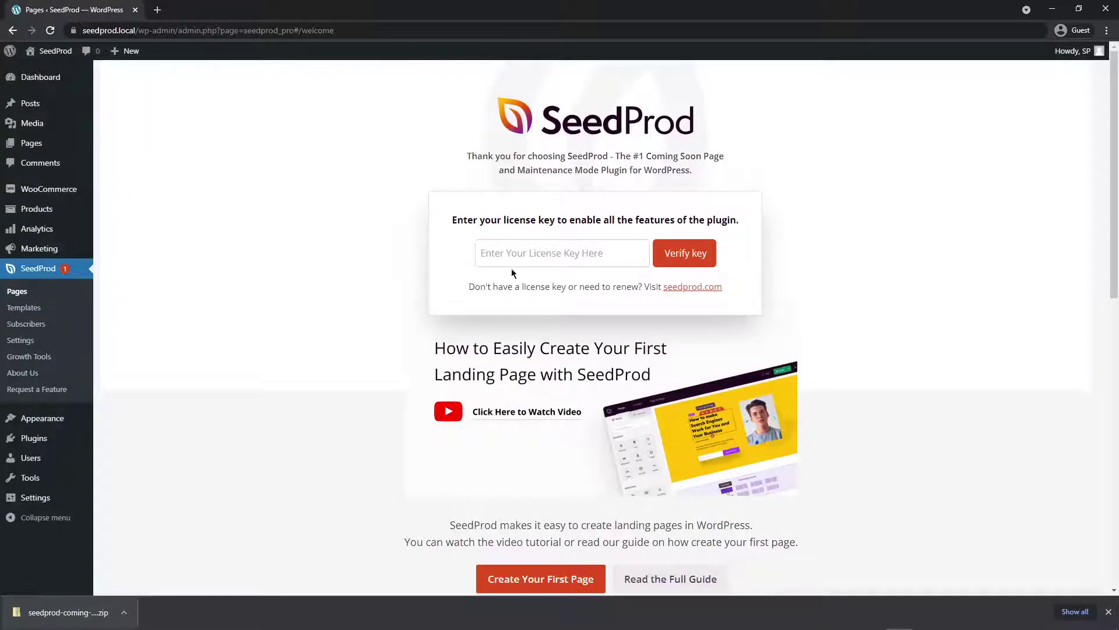
Step: Paste the copied licence key, verify it, and dismiss the download notice
right_click(499, 251)
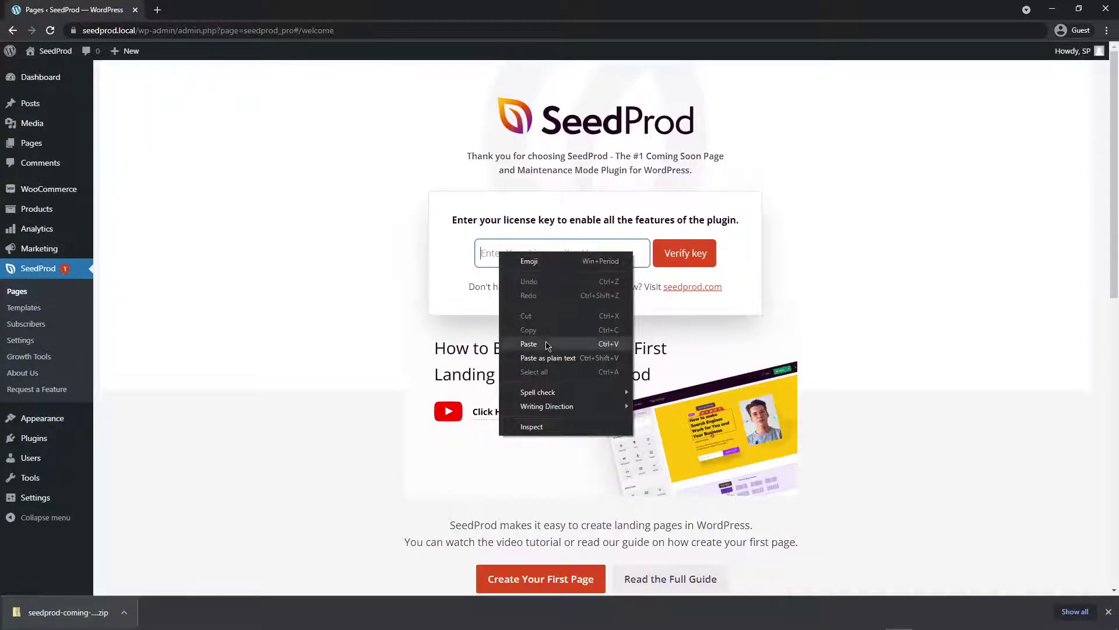
click(551, 344)
click(698, 255)
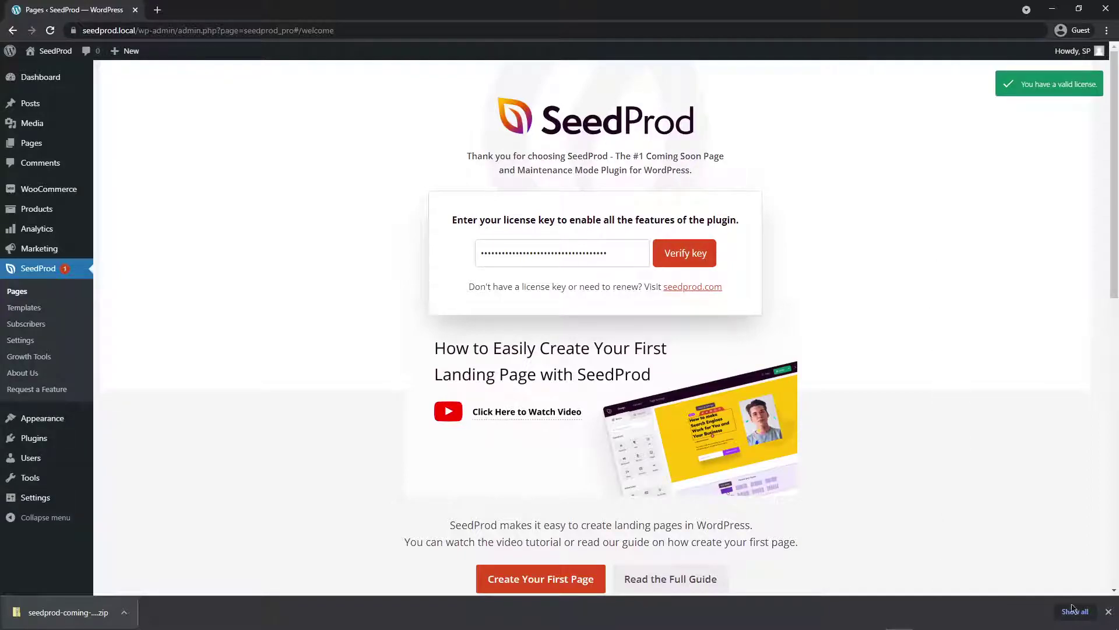
click(1108, 612)
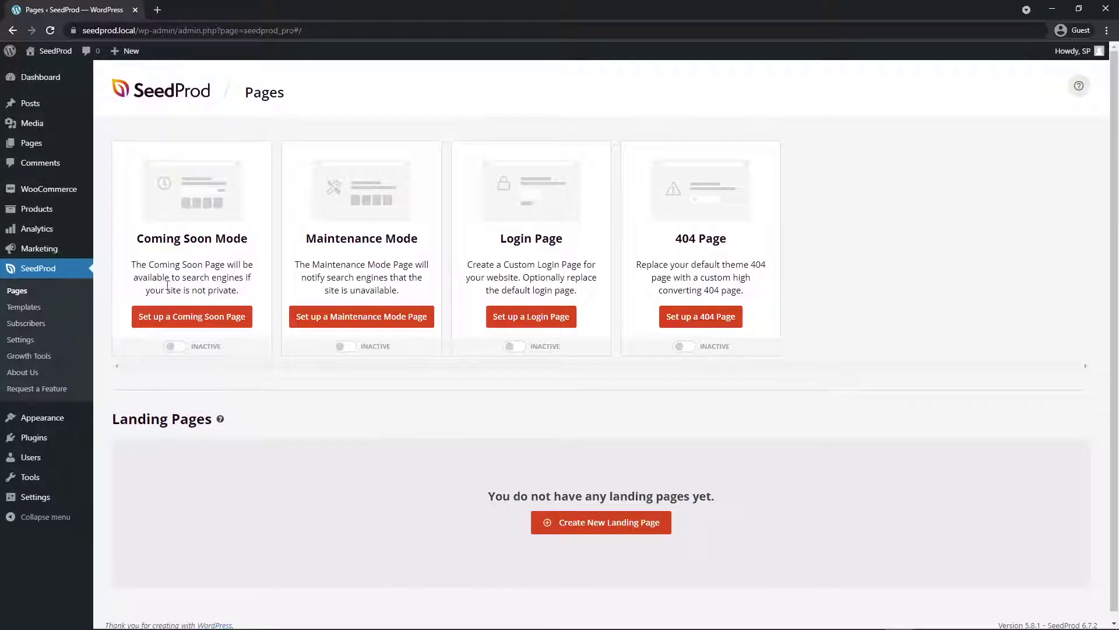
Step: Start a coming soon page and choose the Fashion Coming Soon template from the Coming Soon filter
click(200, 323)
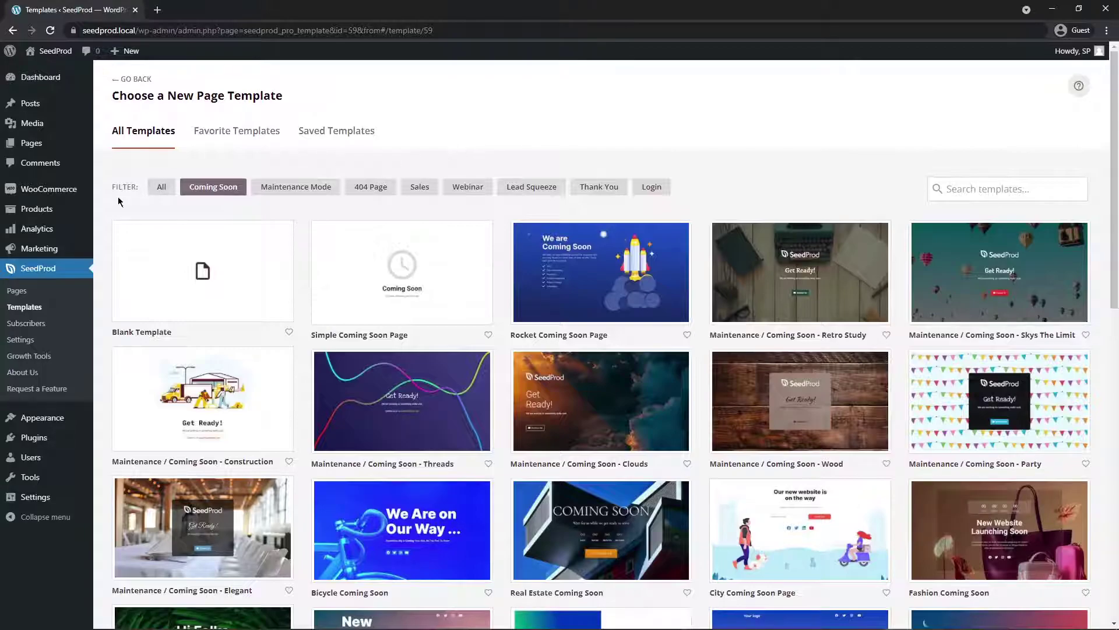
mouse_move(247, 297)
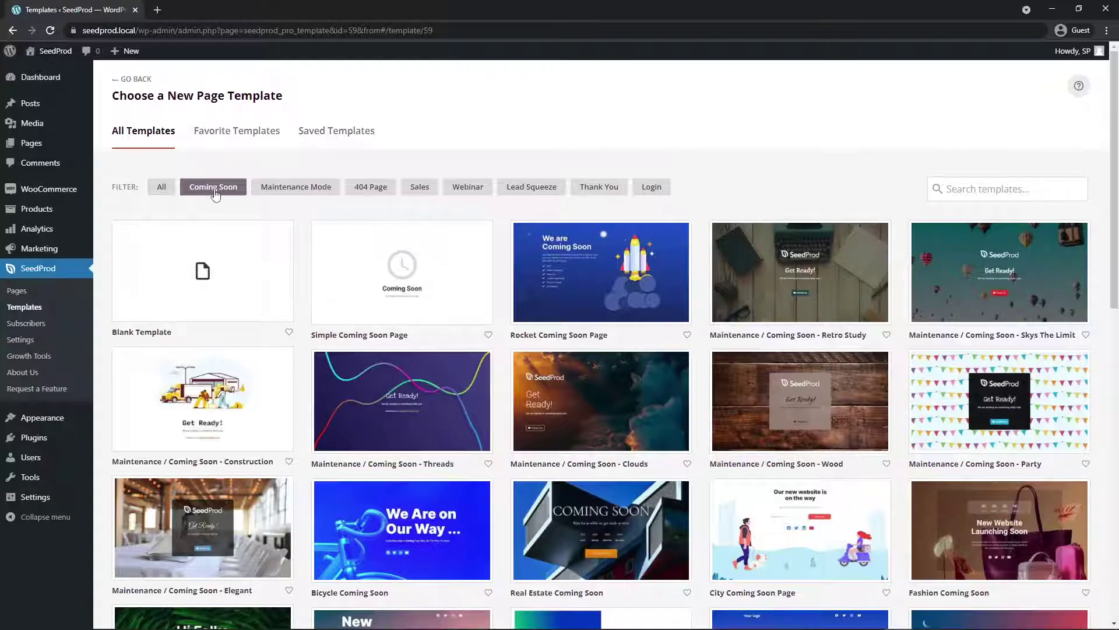
click(160, 192)
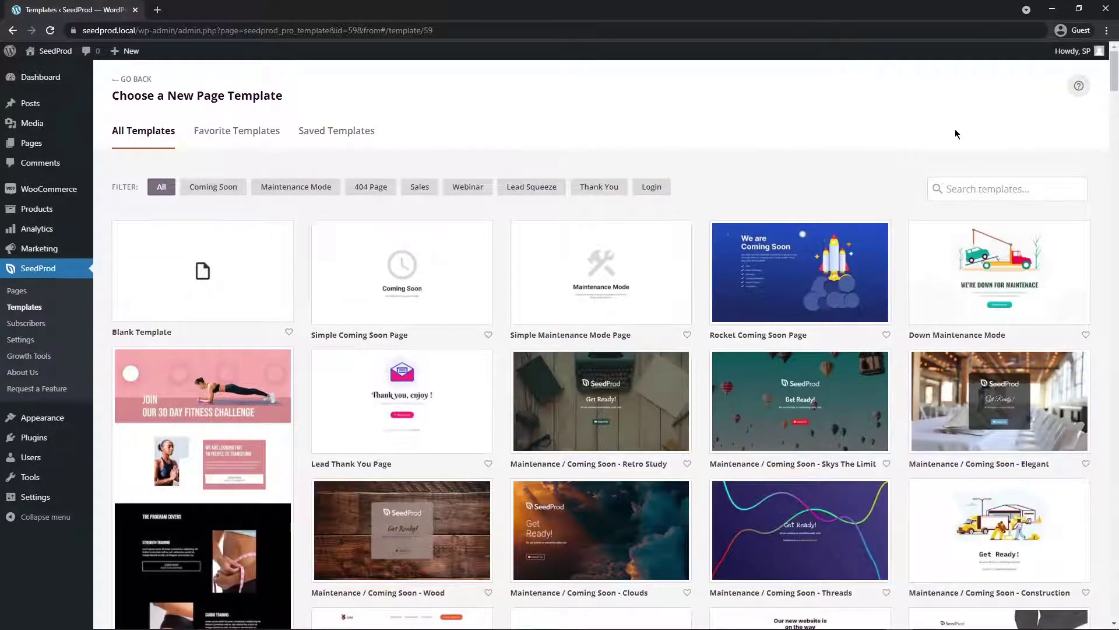
click(214, 187)
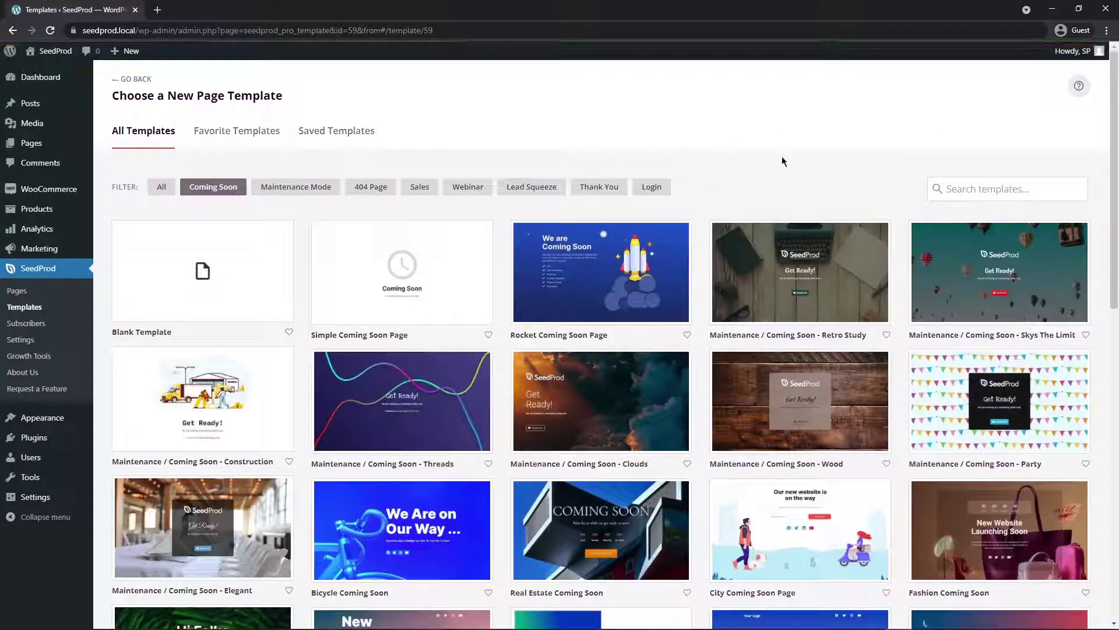
drag(1111, 98, 1114, 169)
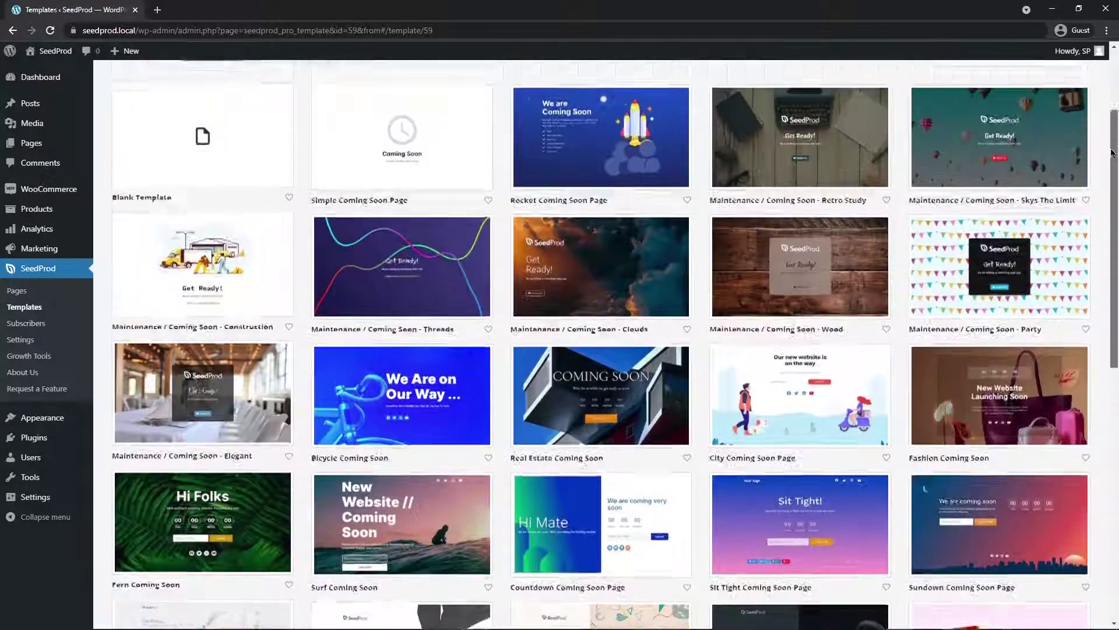
scroll(1112, 153, up, 1)
mouse_move(1026, 457)
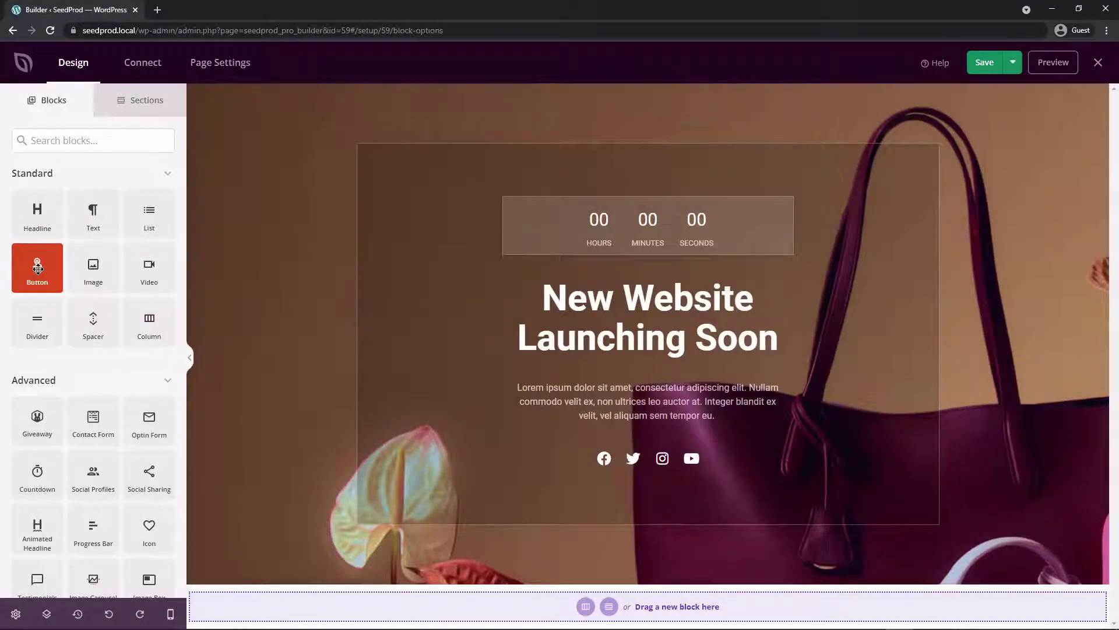
drag(38, 267, 622, 367)
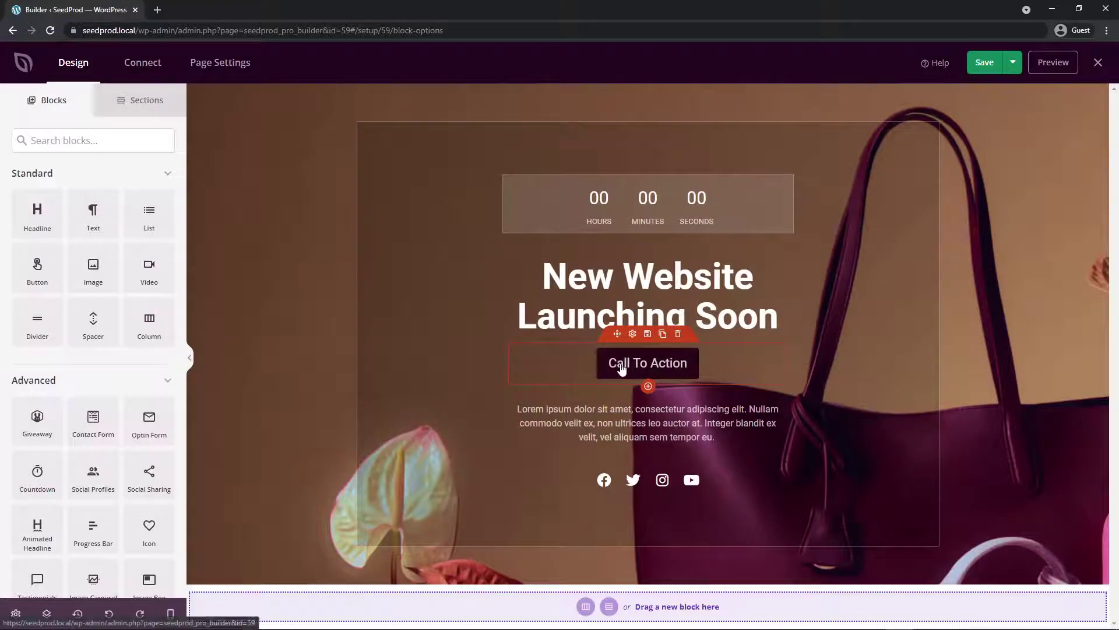
click(633, 335)
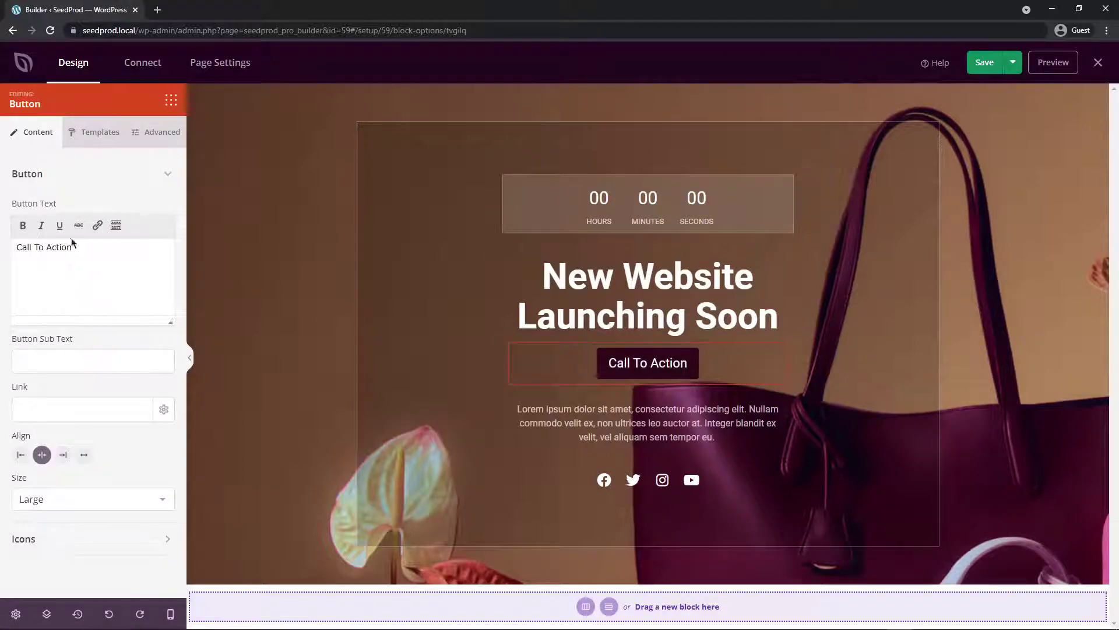
triple_click(109, 248)
text(Pre-Order Our New 2022 Dress lineup)
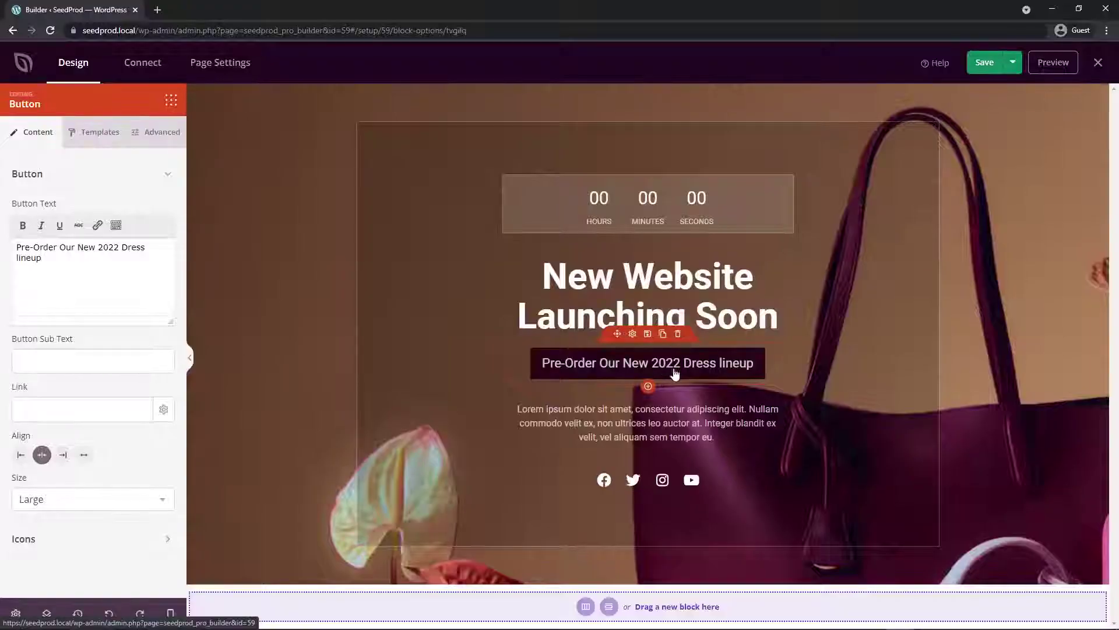
click(678, 334)
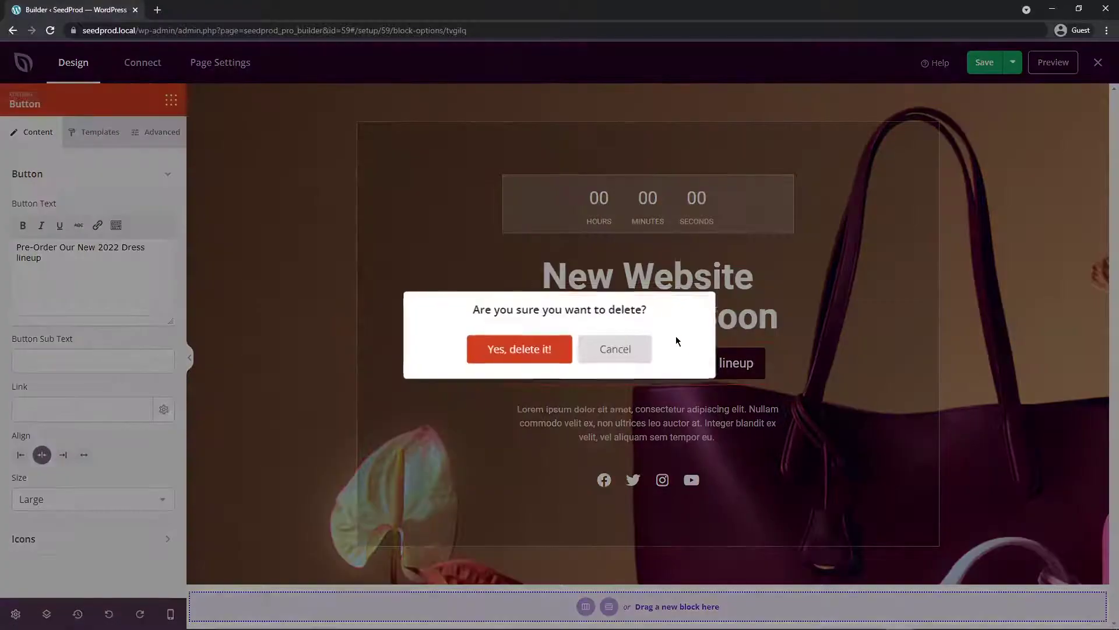
Step: Confirm the button deletion and set the countdown end date to 2021-10-21
click(520, 348)
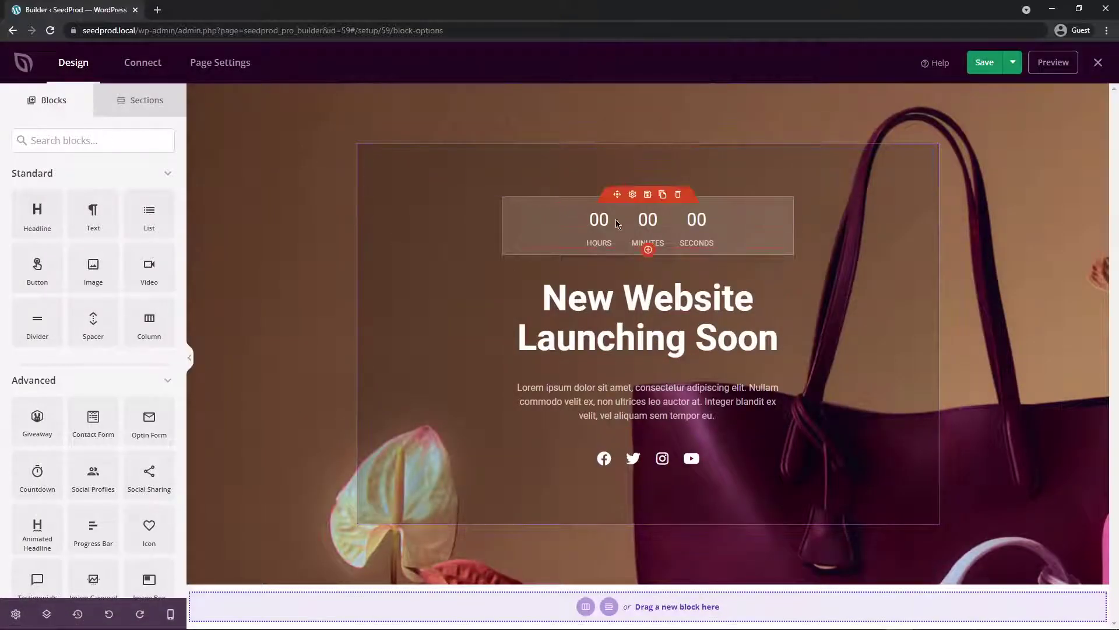
click(633, 195)
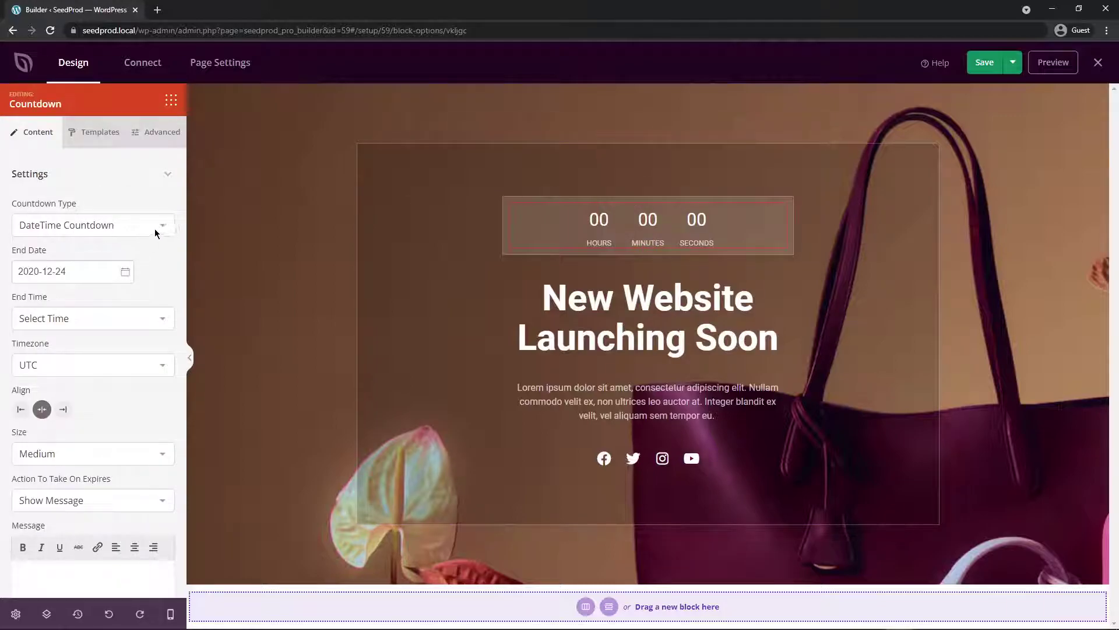
click(99, 271)
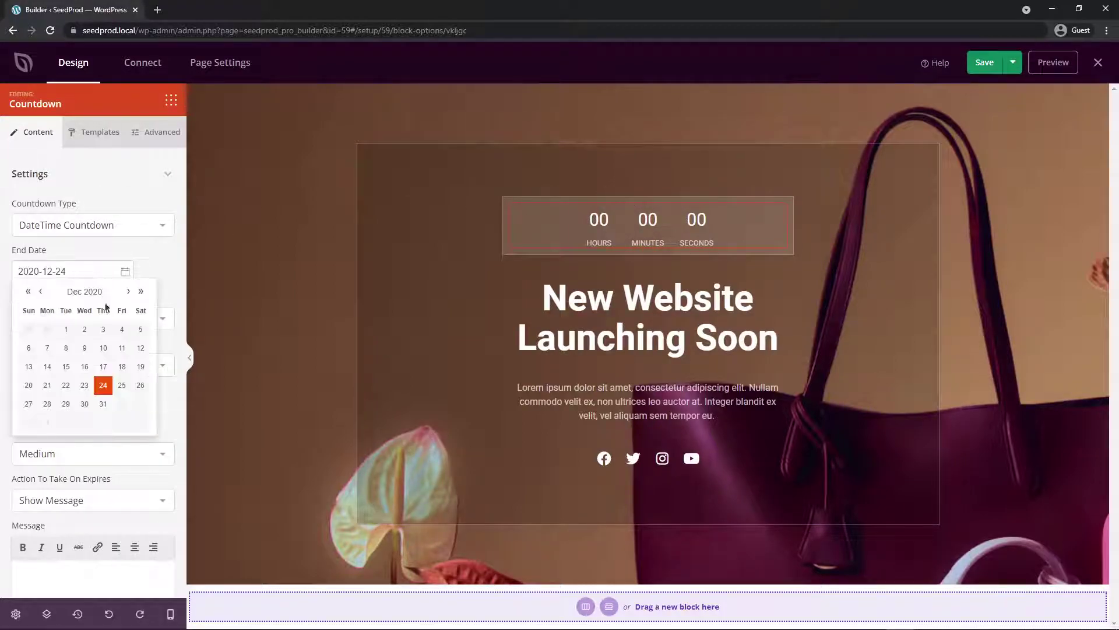
click(105, 403)
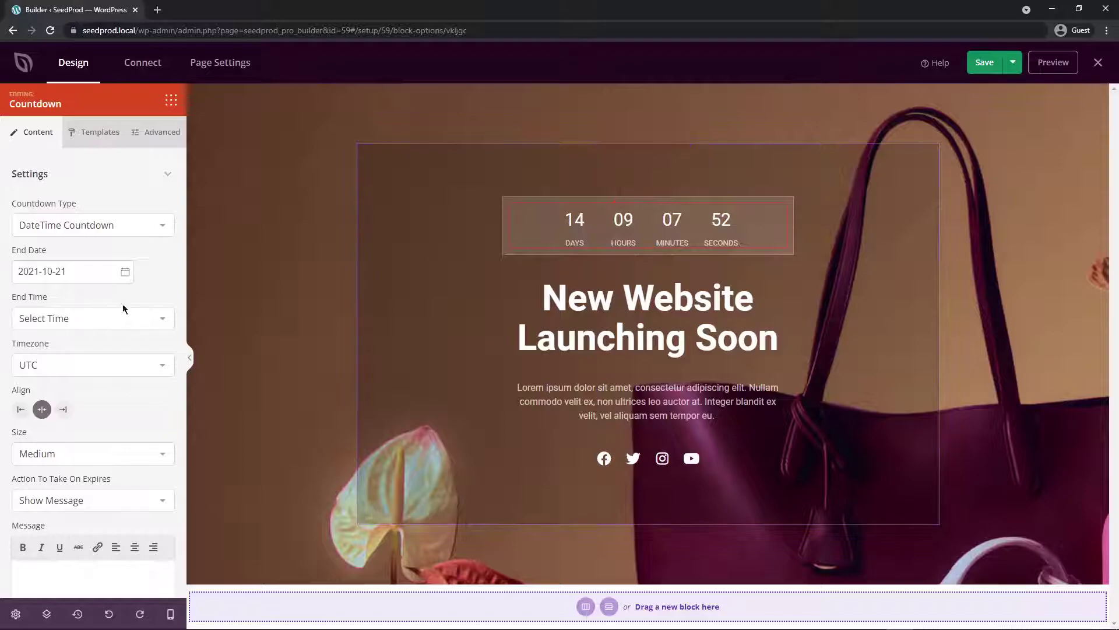
Step: Set the countdown end time and keep the timezone as UTC
click(158, 318)
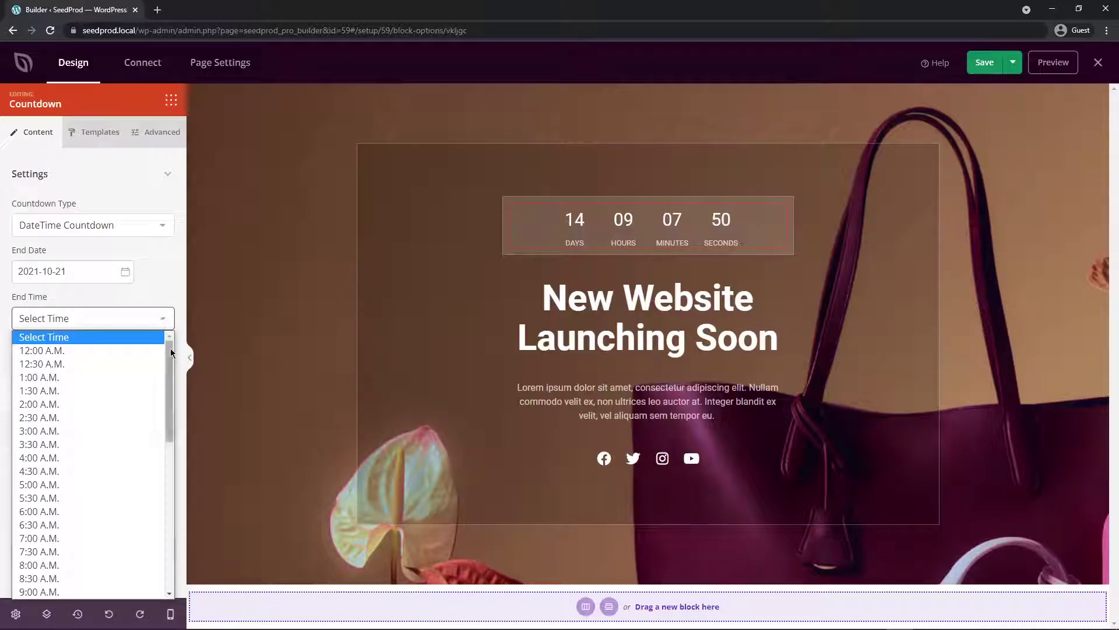
scroll(93, 466, down, 5)
scroll(146, 408, up, 3)
click(161, 317)
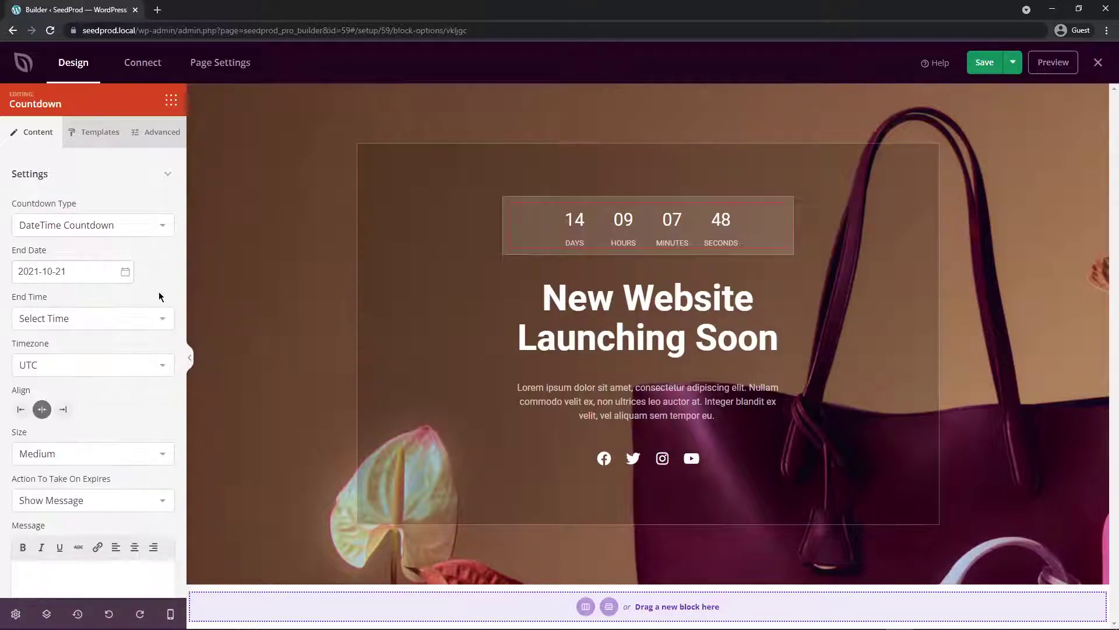
click(86, 369)
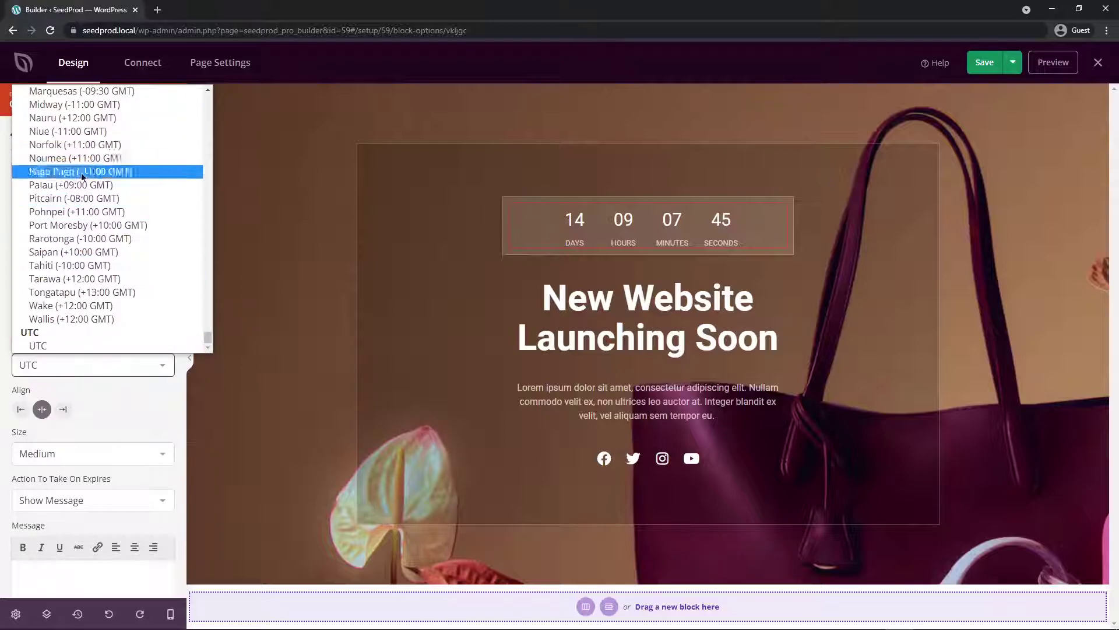
click(161, 410)
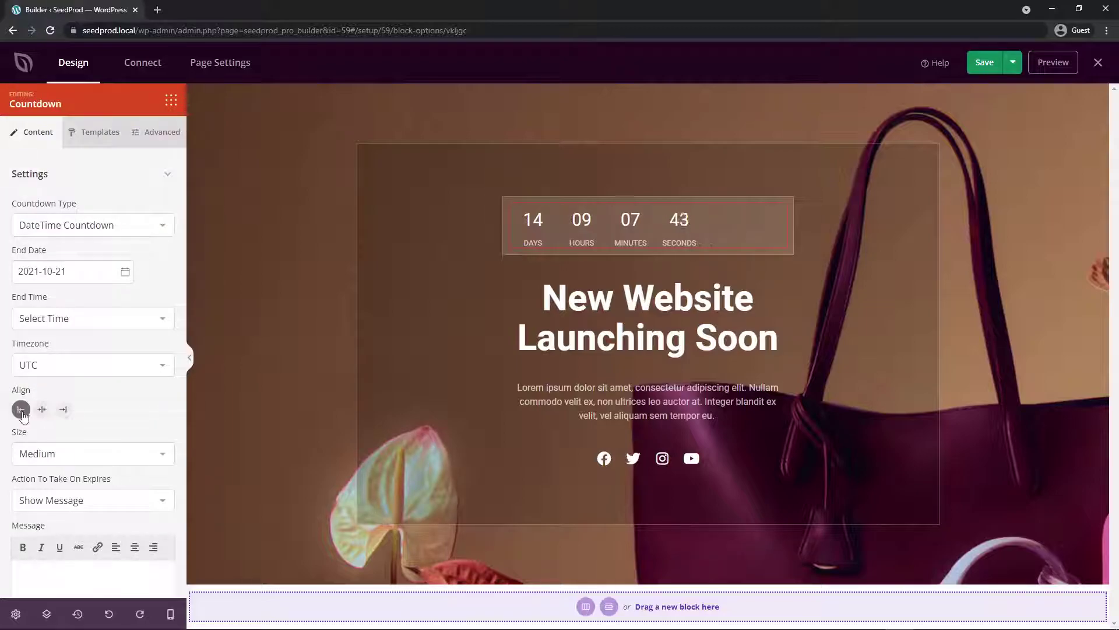
Step: Set the countdown size to Medium and review the Show Message on-expiry action
click(73, 457)
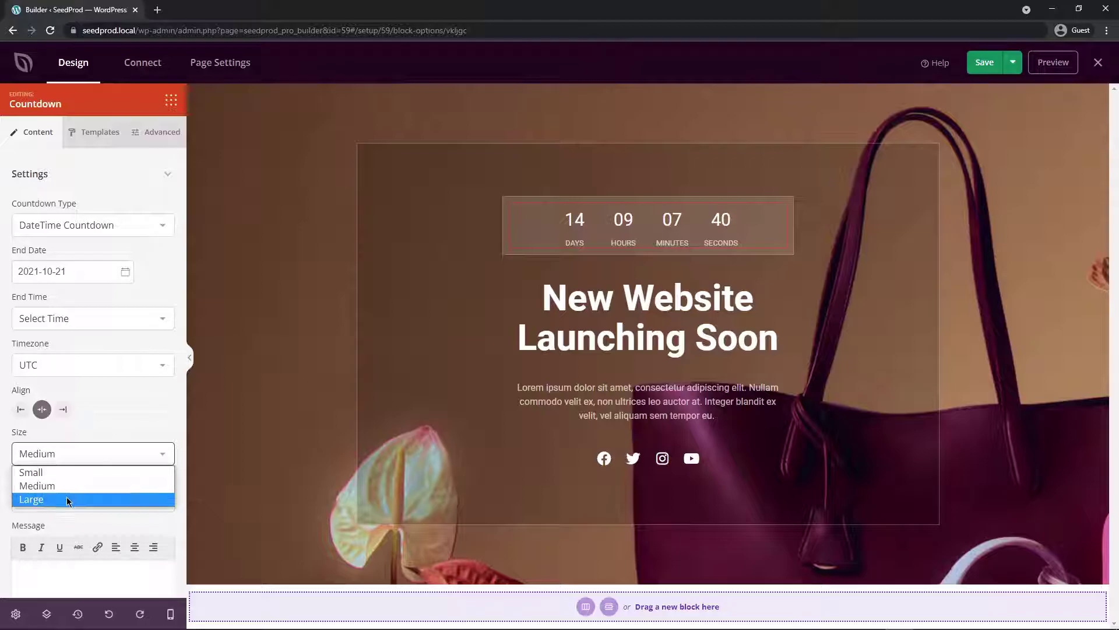
click(66, 498)
click(76, 460)
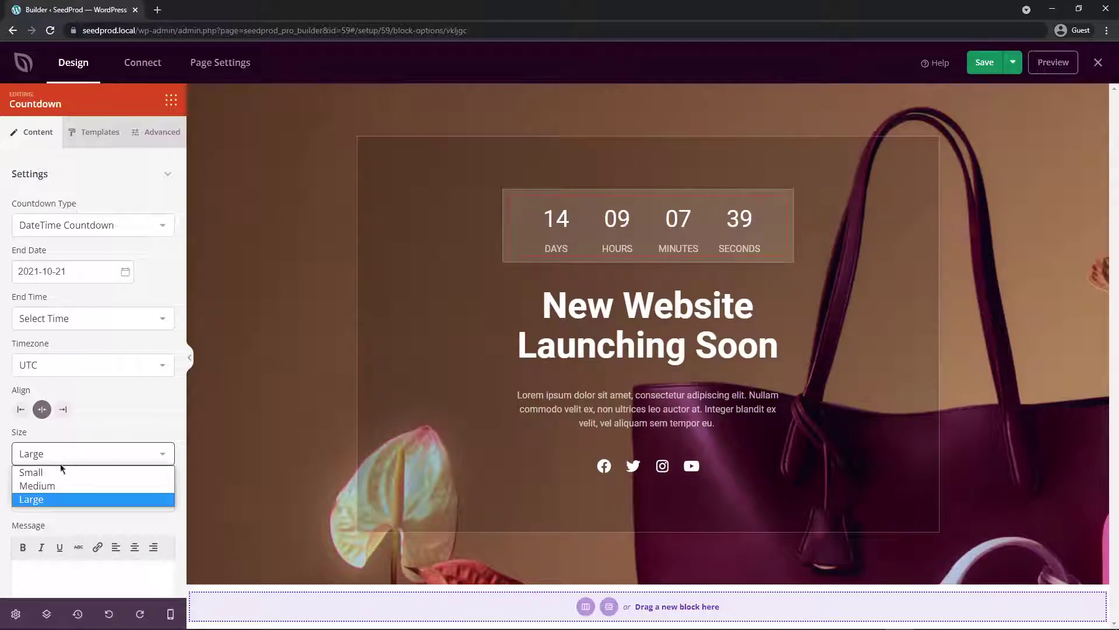
click(37, 485)
scroll(93, 408, down, 2)
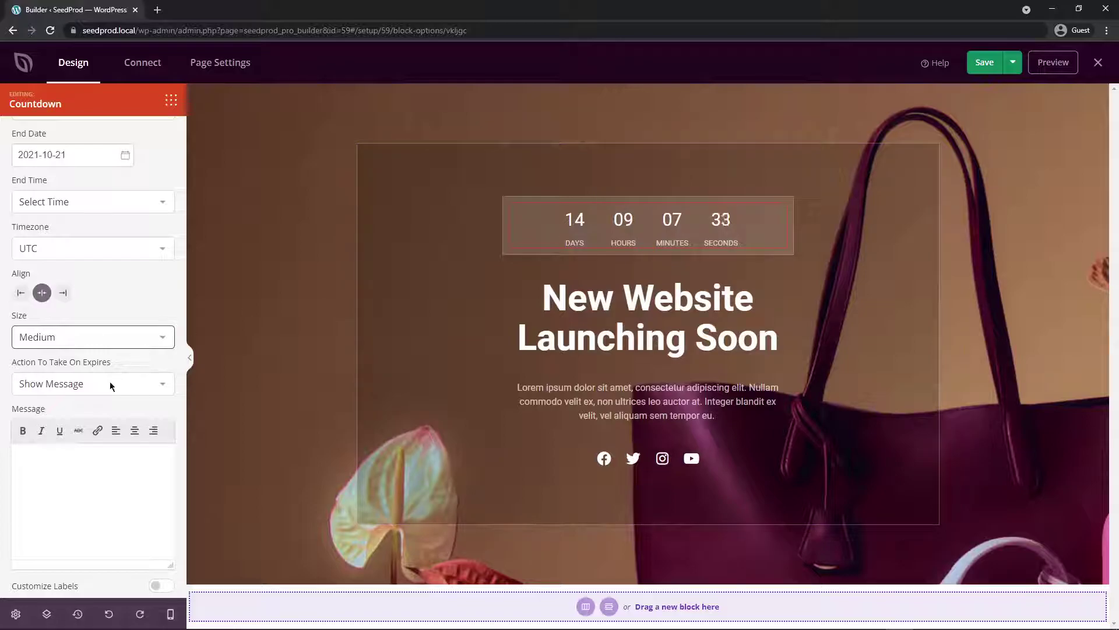
scroll(102, 408, down, 1)
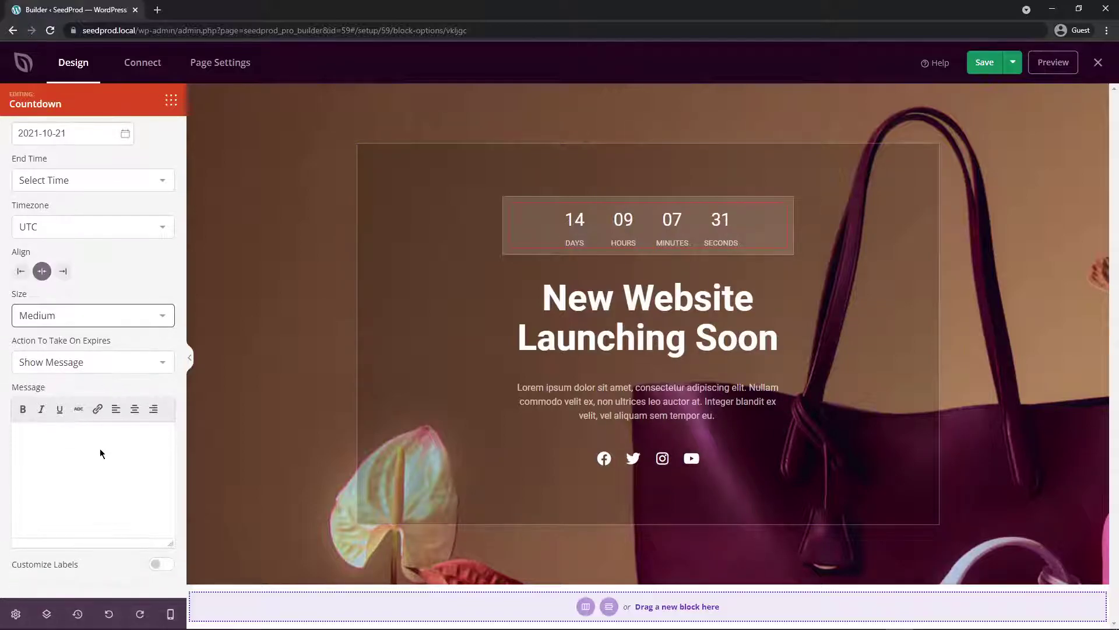
click(68, 364)
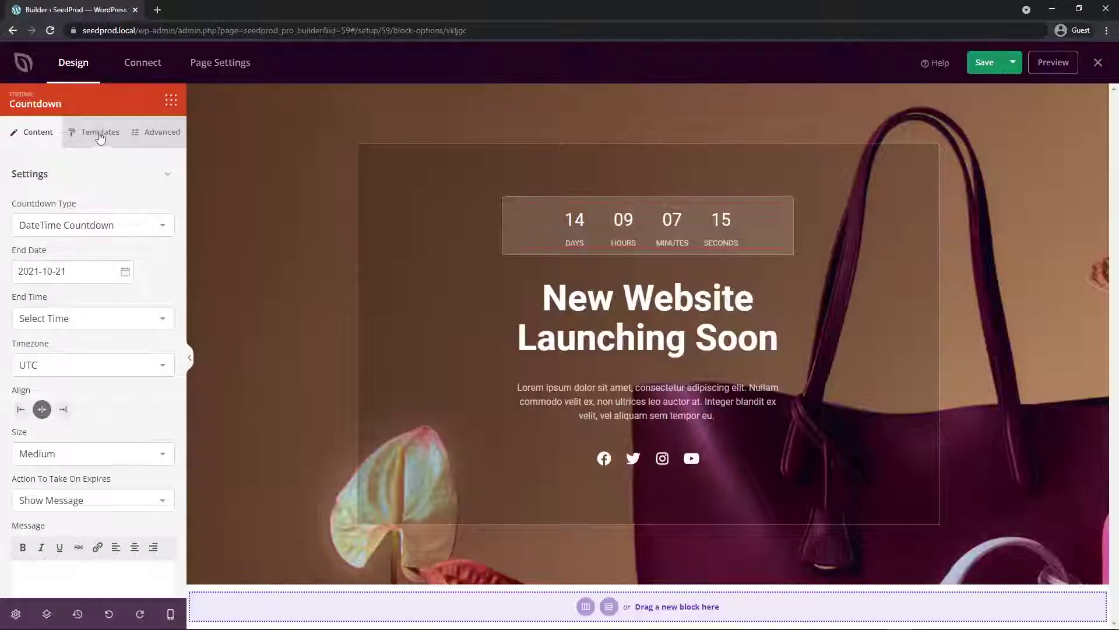
Step: Apply the outlined-circle countdown style after trying the other templates
click(99, 134)
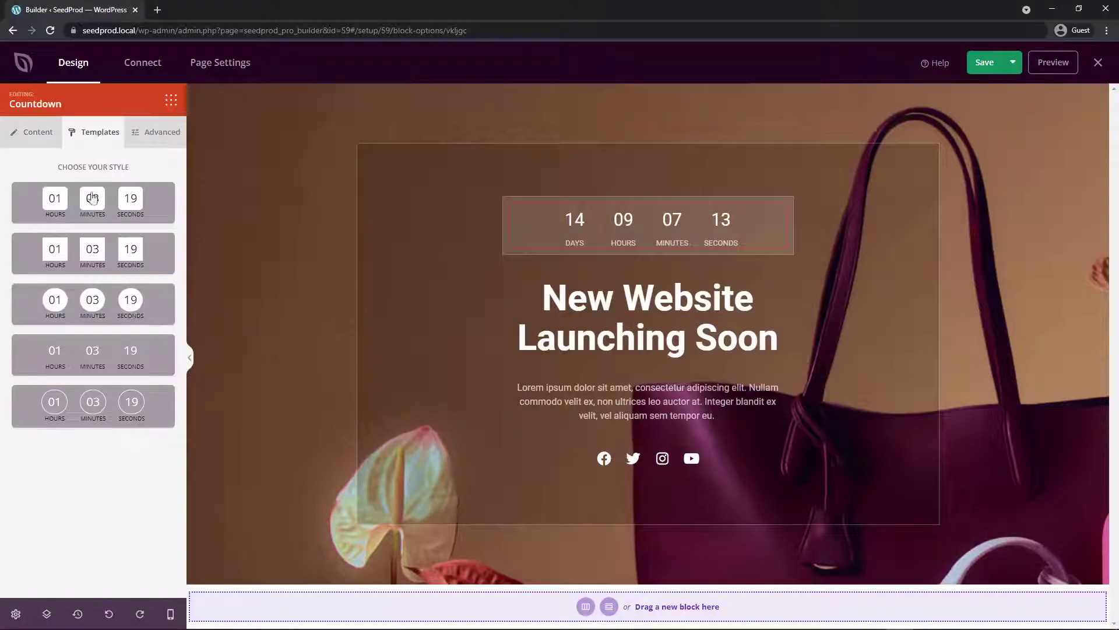
click(114, 410)
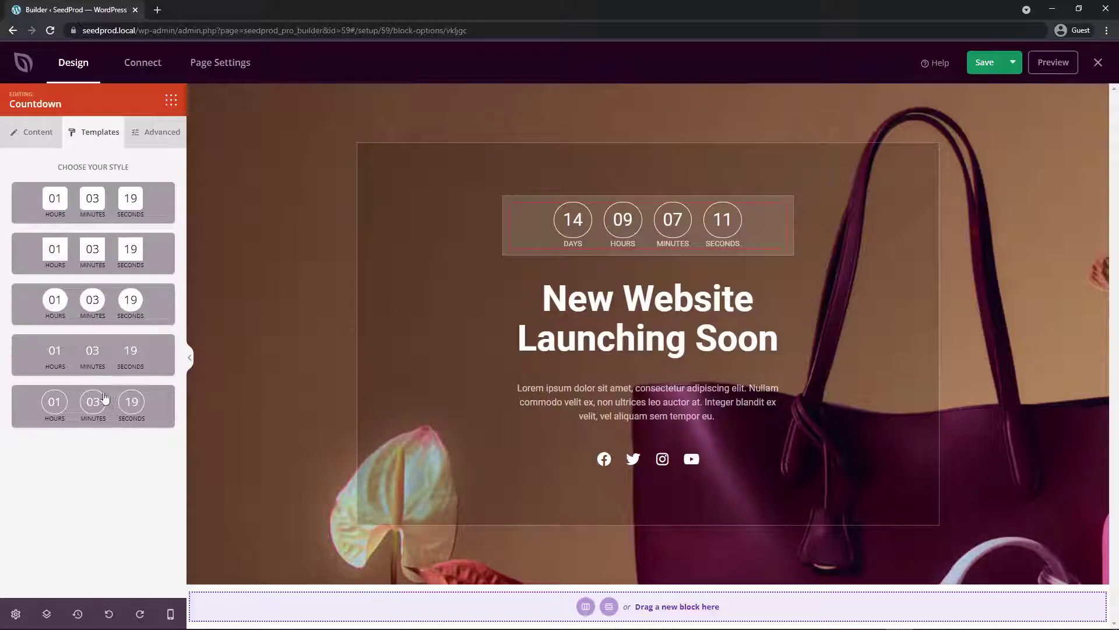
click(90, 302)
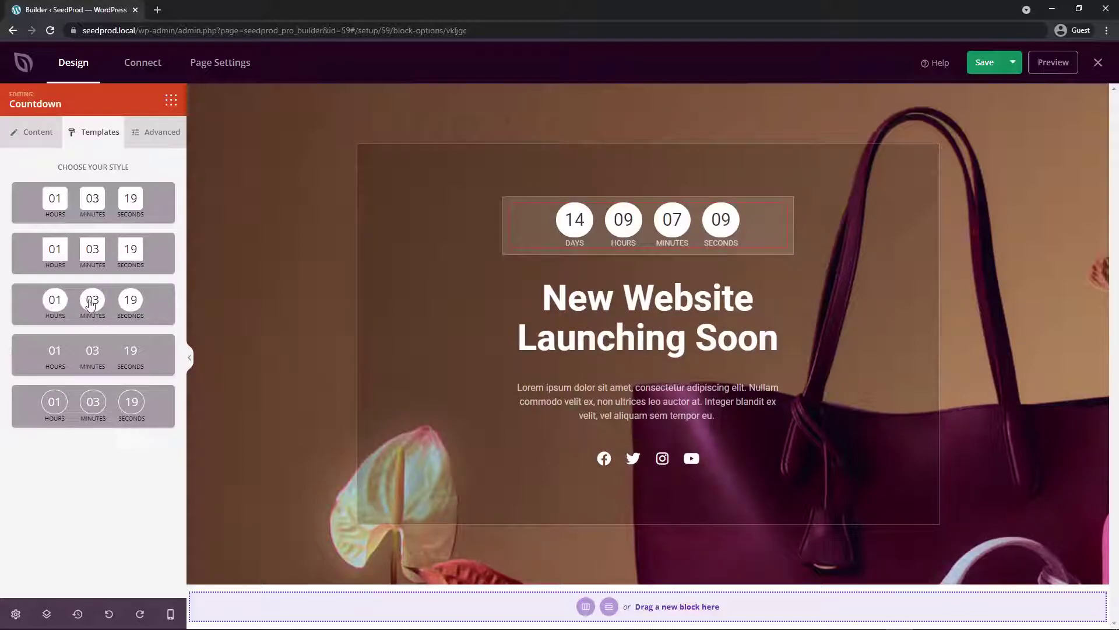
click(107, 356)
click(98, 408)
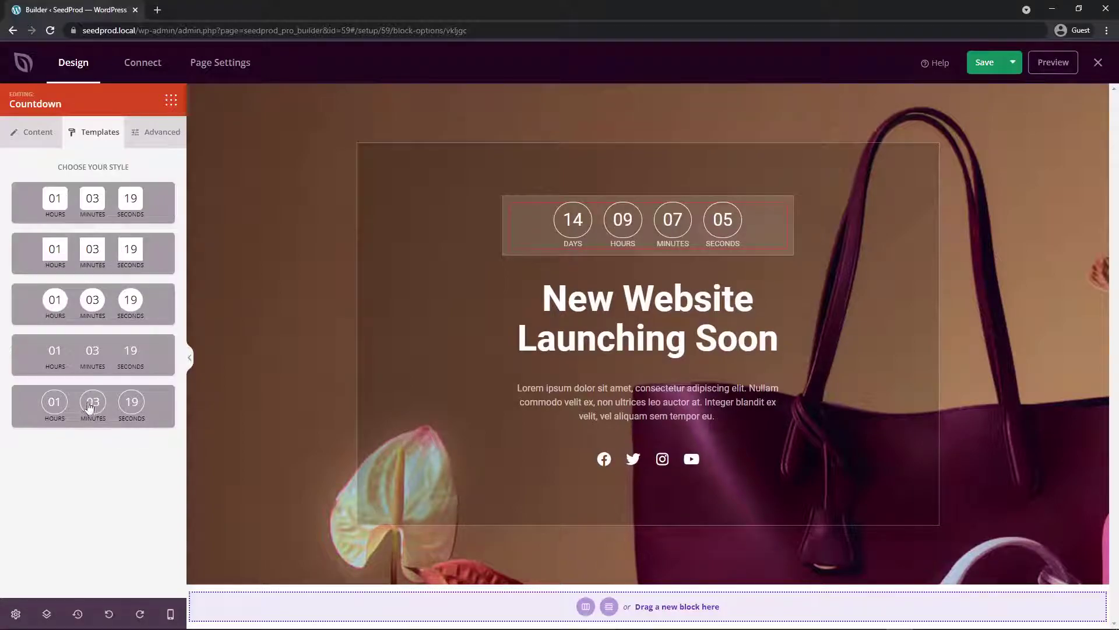
Step: Turn on Hide on Mobile for the countdown and check it in the mobile preview
click(160, 134)
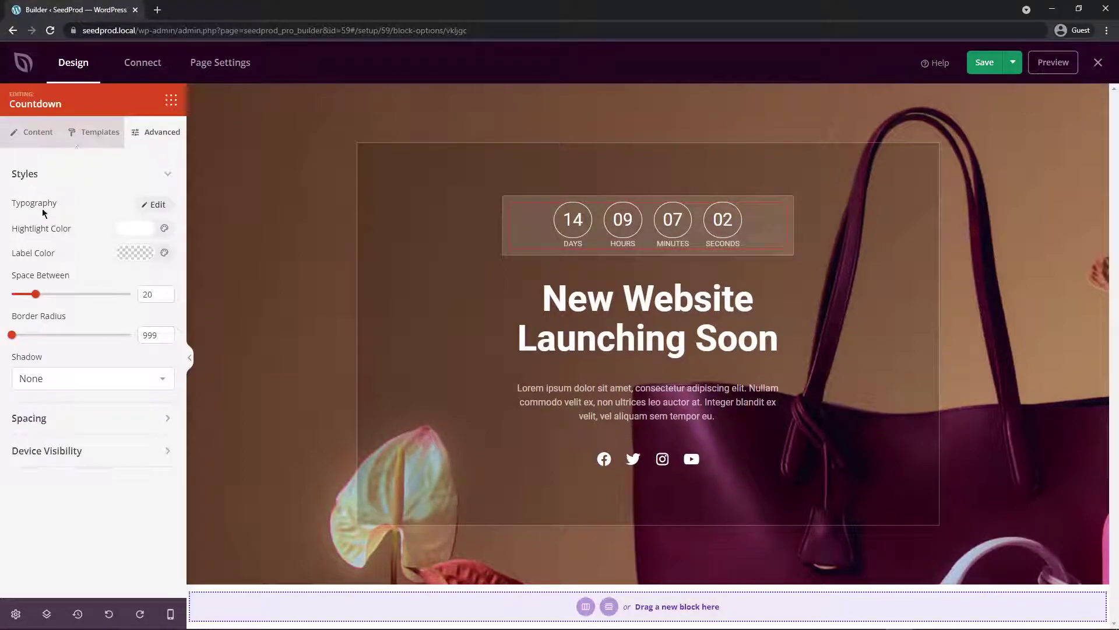
click(63, 421)
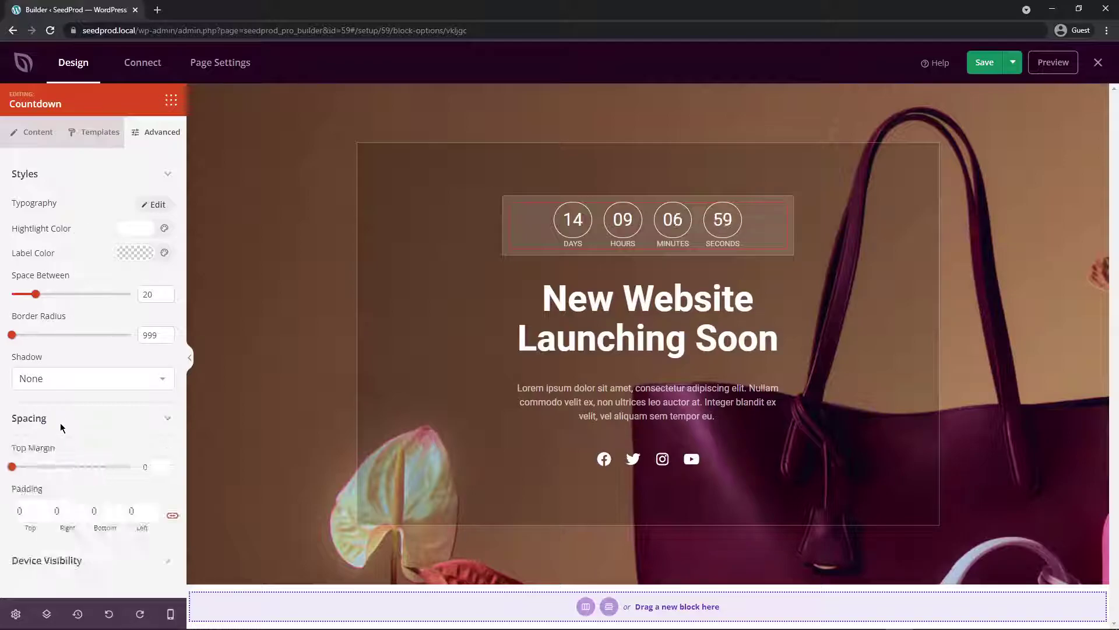
click(62, 455)
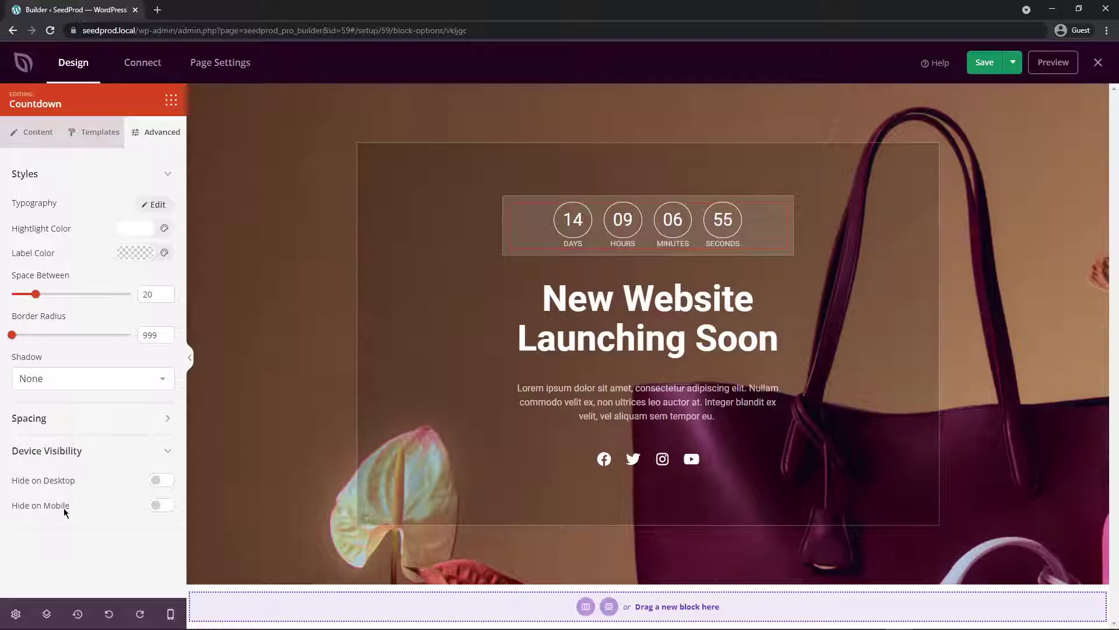
click(159, 504)
click(170, 613)
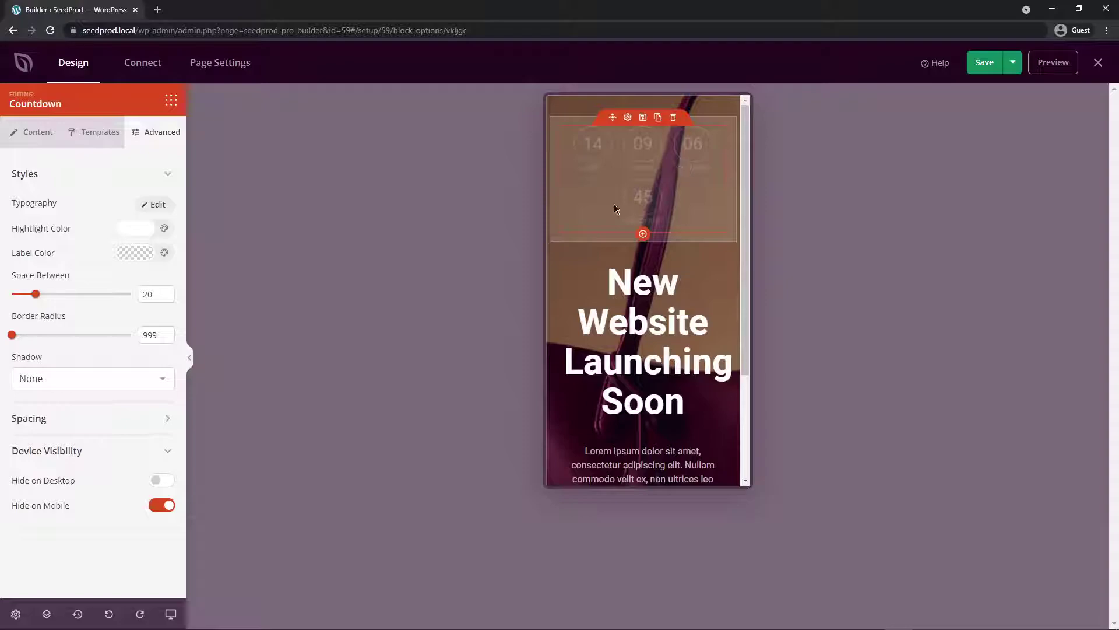
click(170, 613)
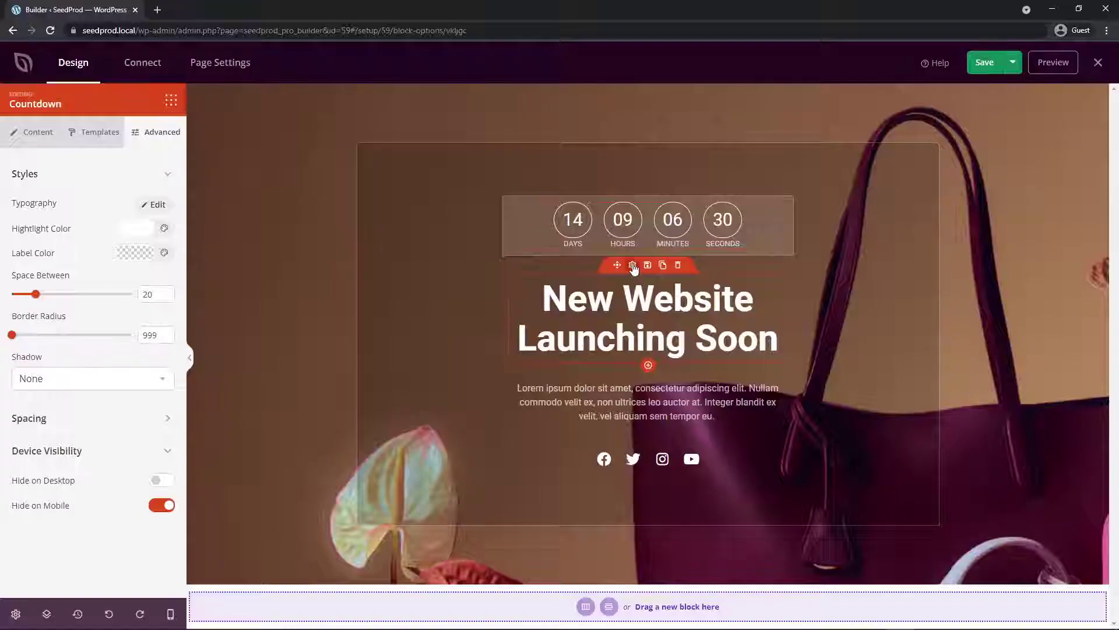
Step: Replace the Lorem ipsum paragraph with 'Be the first to know! Sign up to our newsletter below...'
click(636, 292)
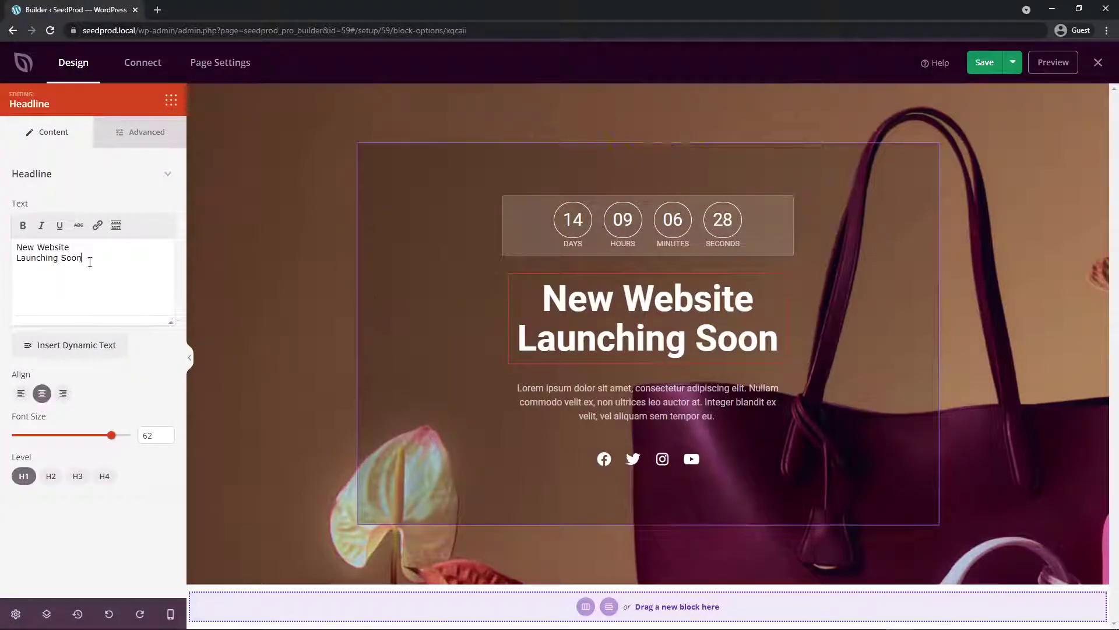
key(ctrl+a)
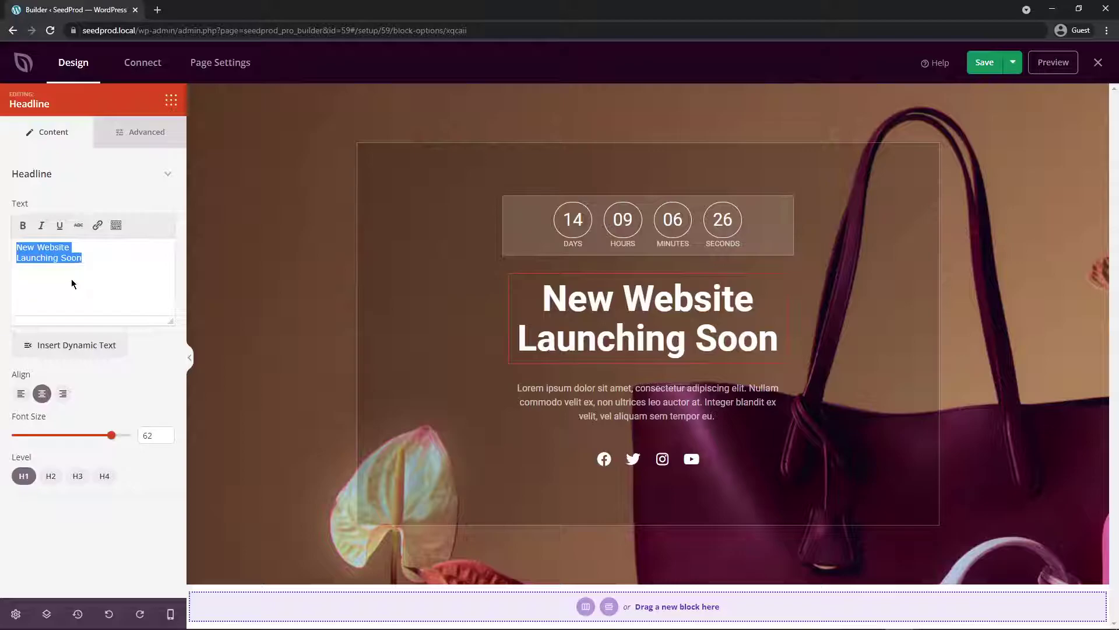
click(609, 384)
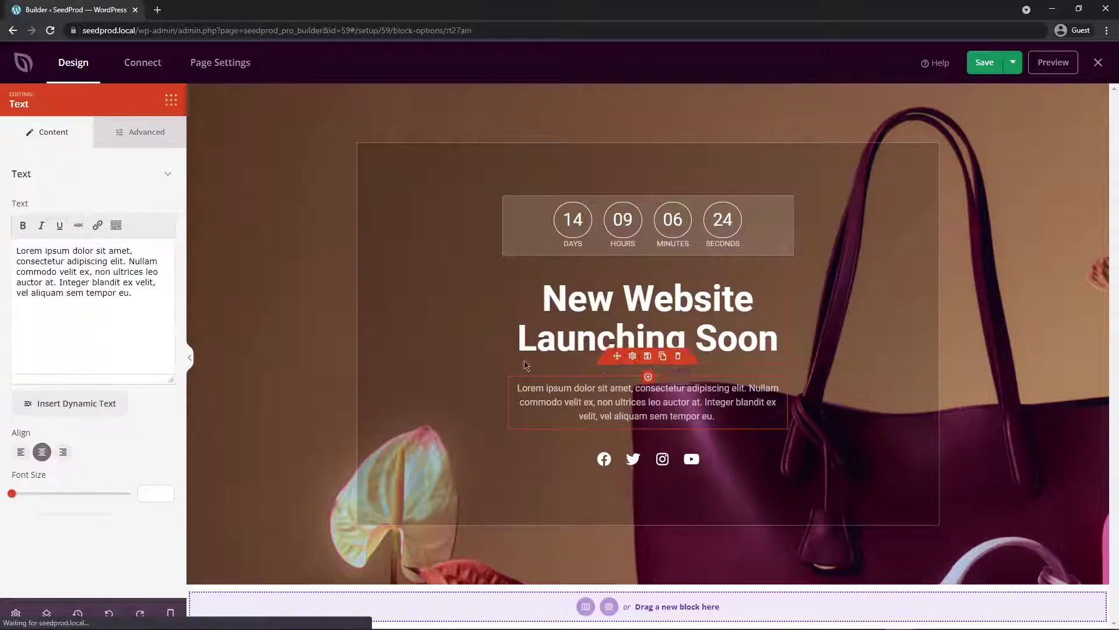
key(ctrl+a)
text(Be the first to know! Sign up to our newsletter below...)
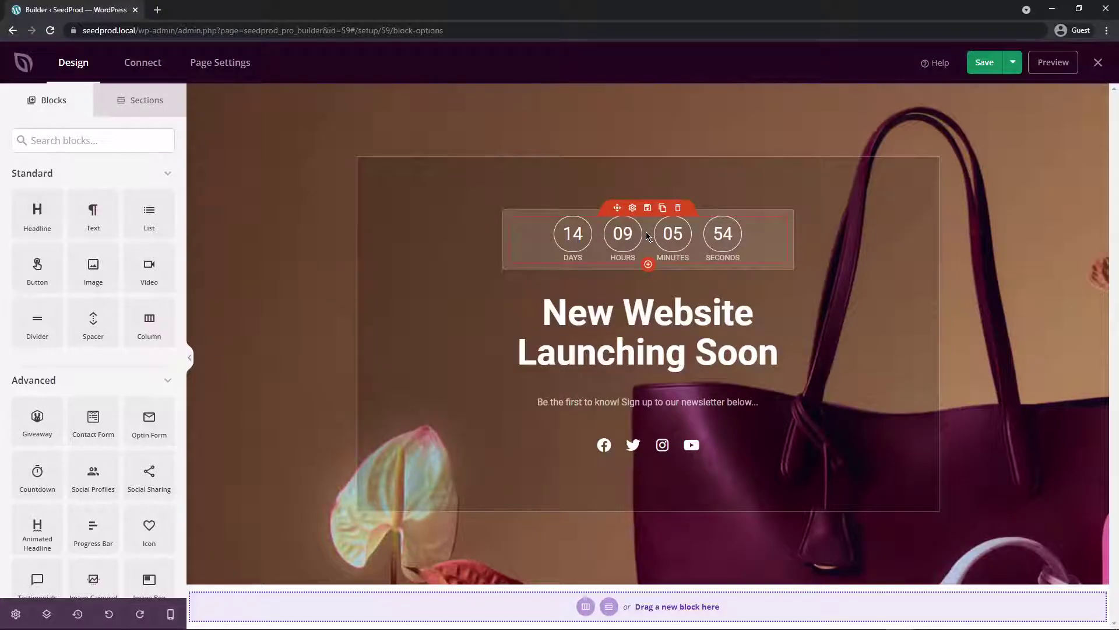
Step: Drop an Optin Form block from Advanced blocks below the newsletter sentence
scroll(148, 274, down, 1)
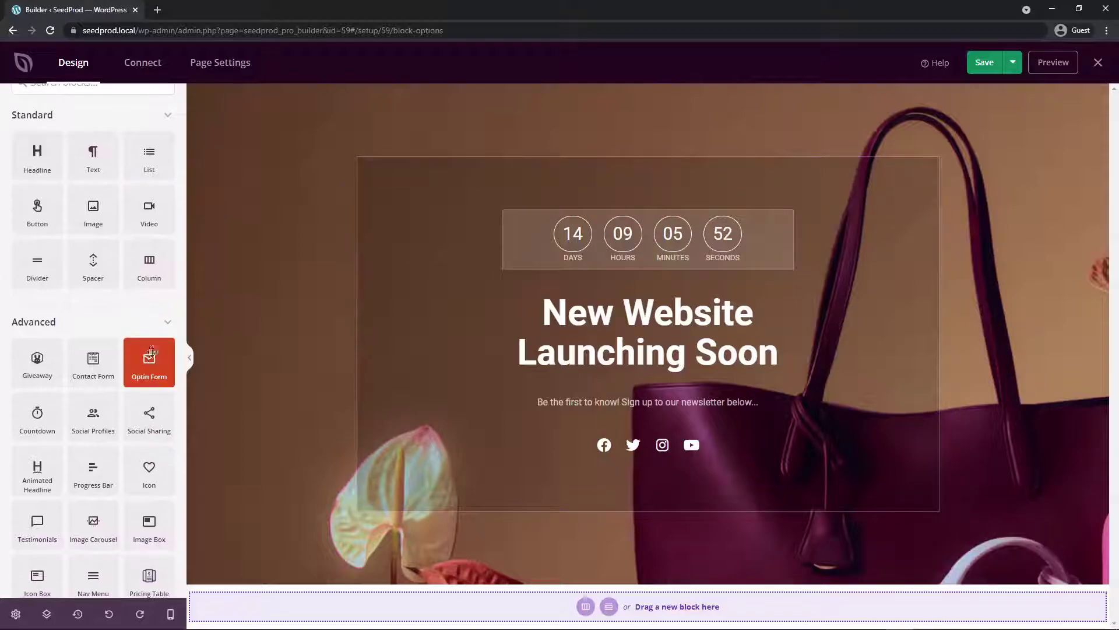
drag(149, 362, 637, 425)
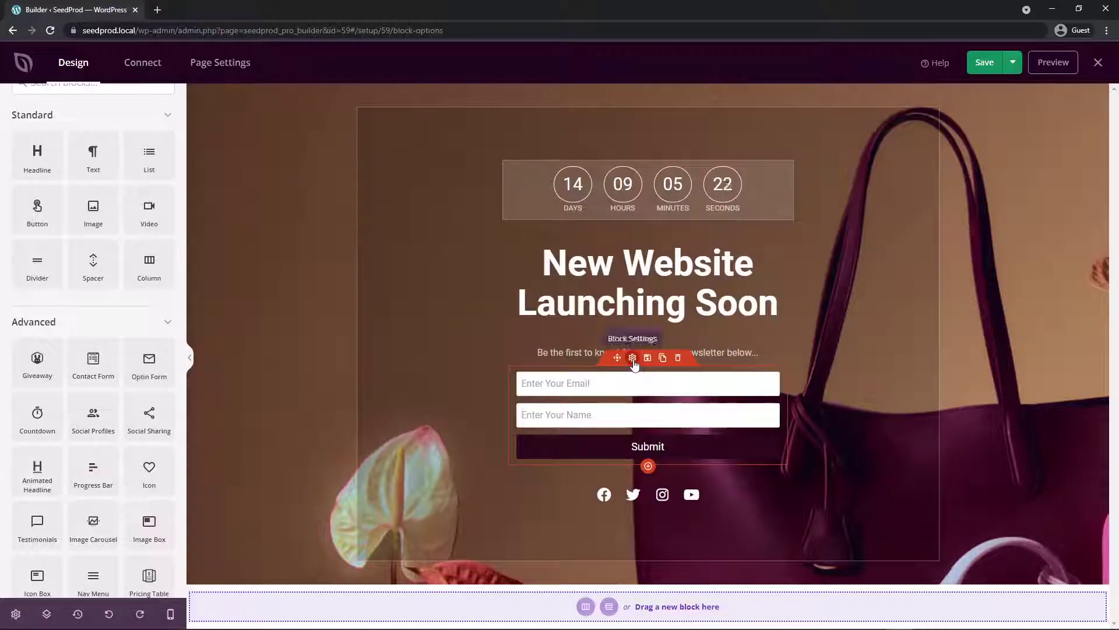
Step: Hide the optin form's name field, leave Optin Confirmation off, and make the form Large
click(633, 358)
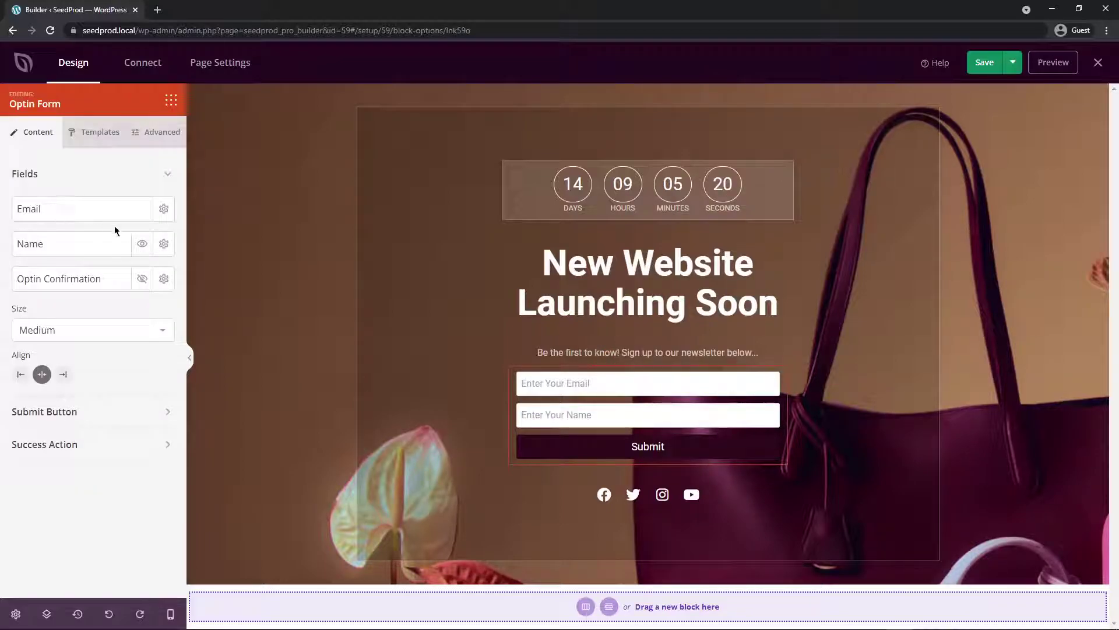
click(142, 244)
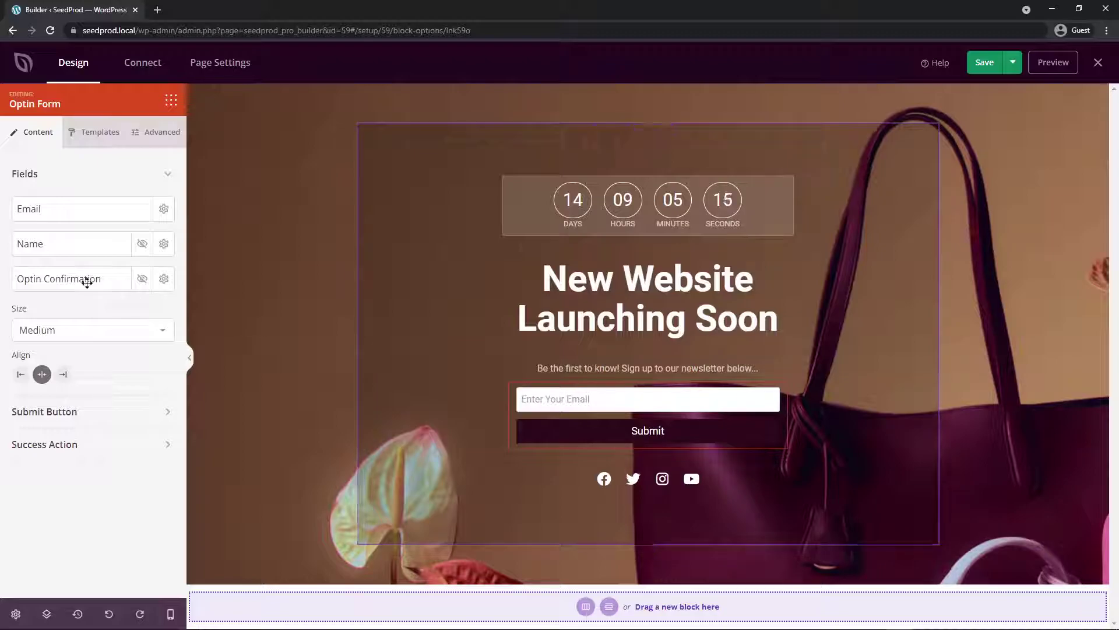
click(141, 280)
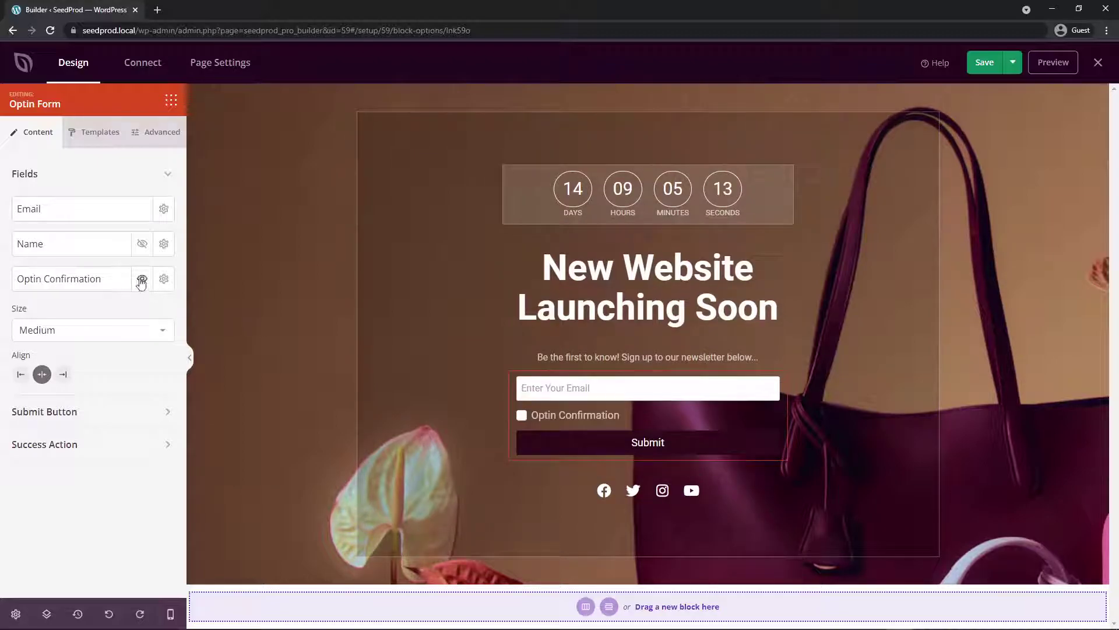
click(141, 279)
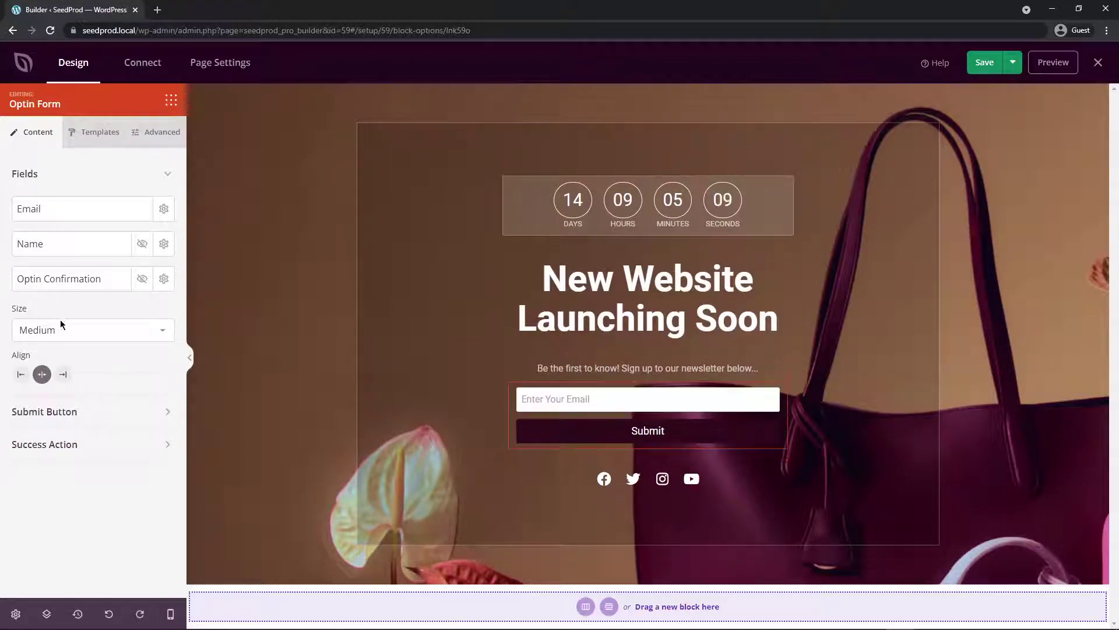
click(118, 329)
click(95, 372)
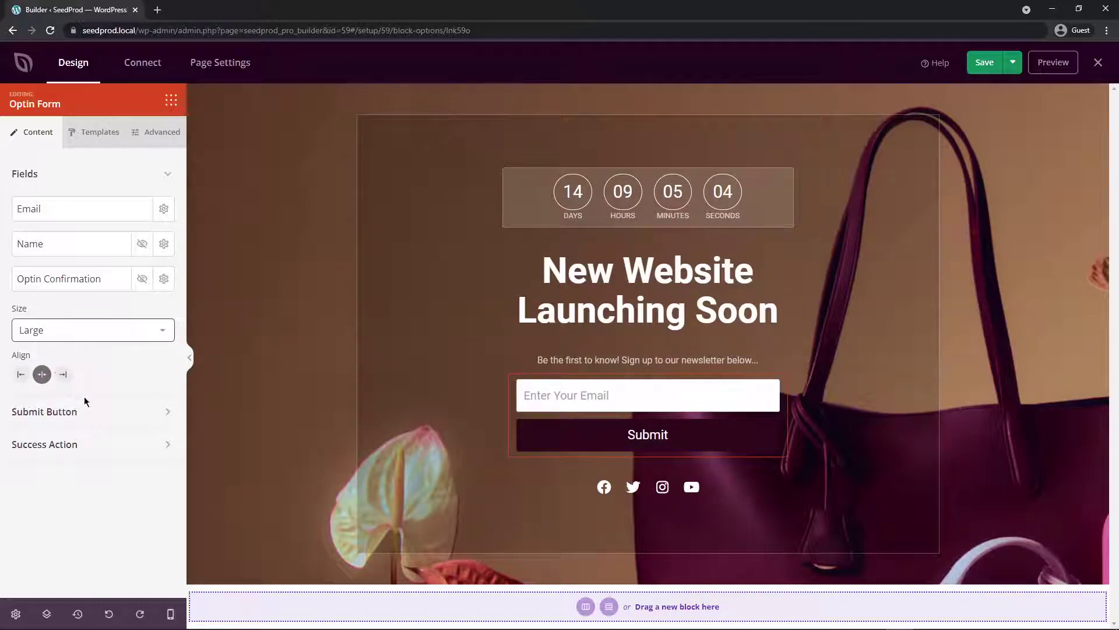
Step: Narrow the Sign Up submit button width to 56
click(167, 175)
click(85, 210)
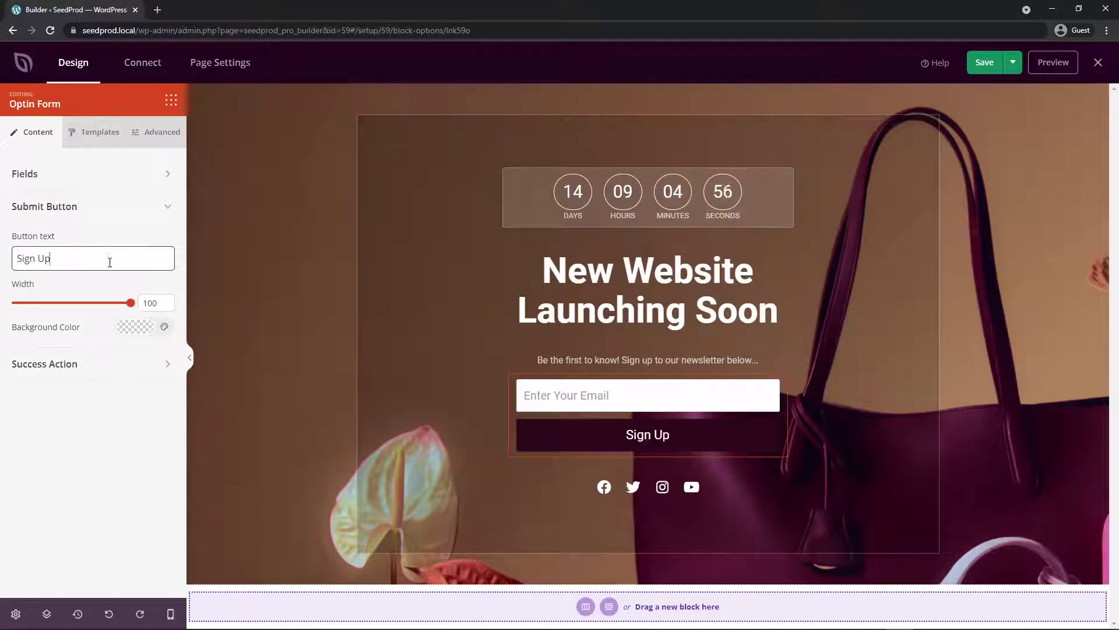
drag(126, 304, 79, 304)
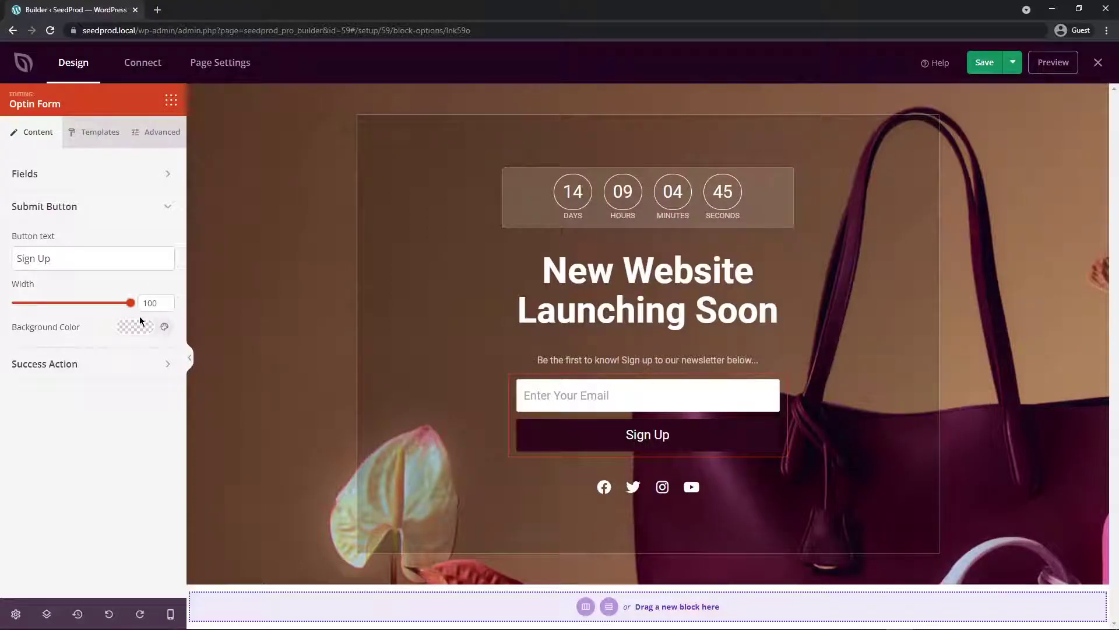
click(88, 206)
Step: Set the form's success action to Redirect instead of a thank-you message
click(103, 237)
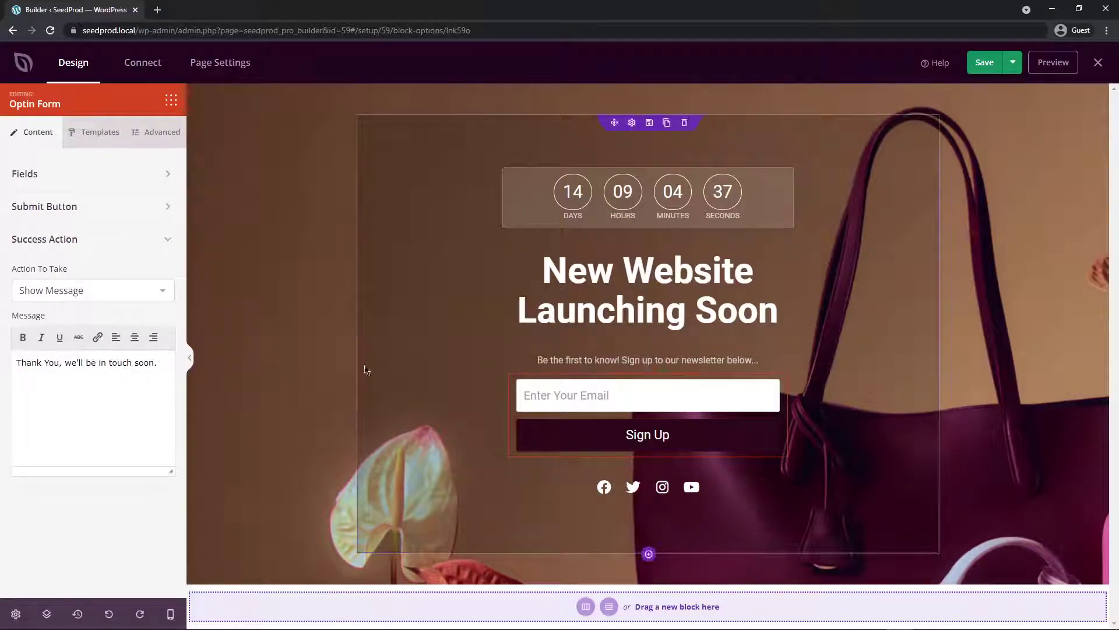
drag(159, 363, 16, 363)
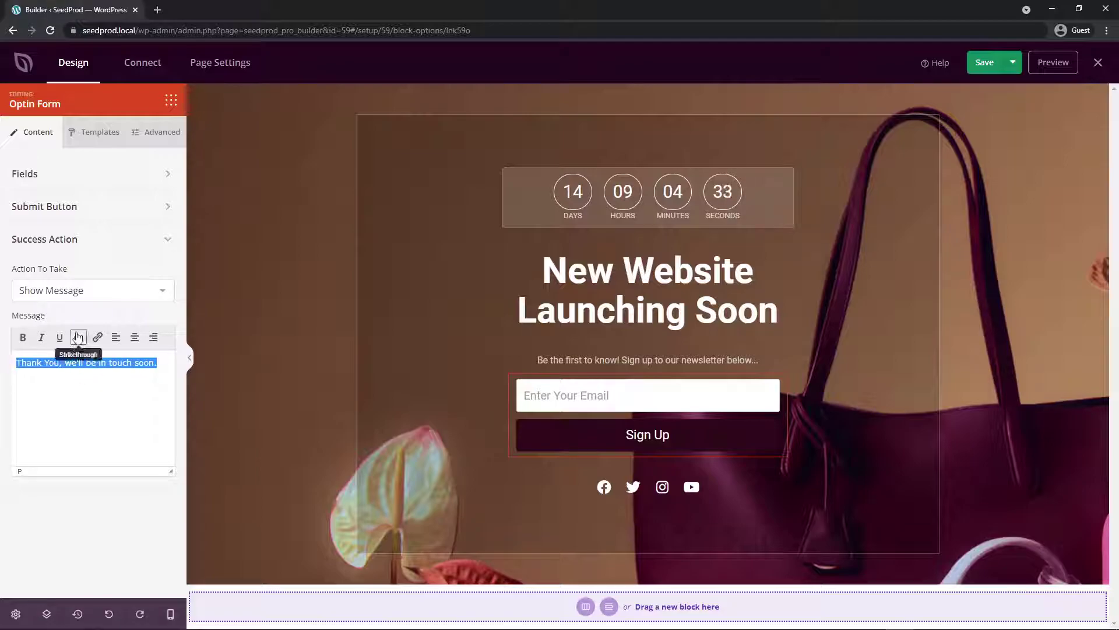
click(64, 290)
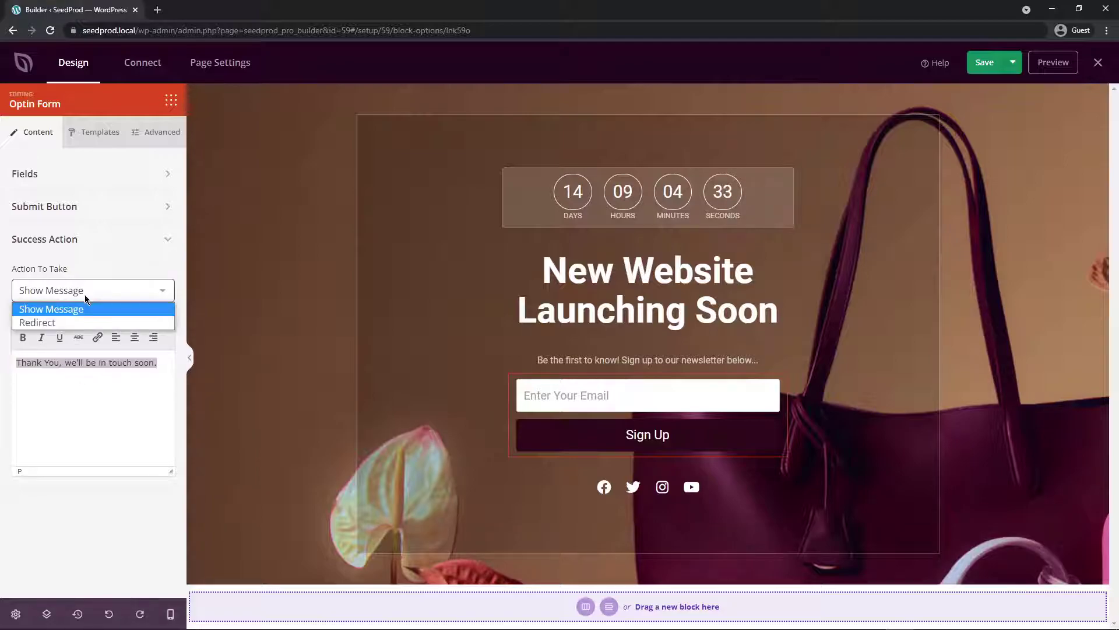
click(60, 323)
Step: Apply the Transparent Input Field template to the email field after trying dark and bottom-border styles
click(99, 132)
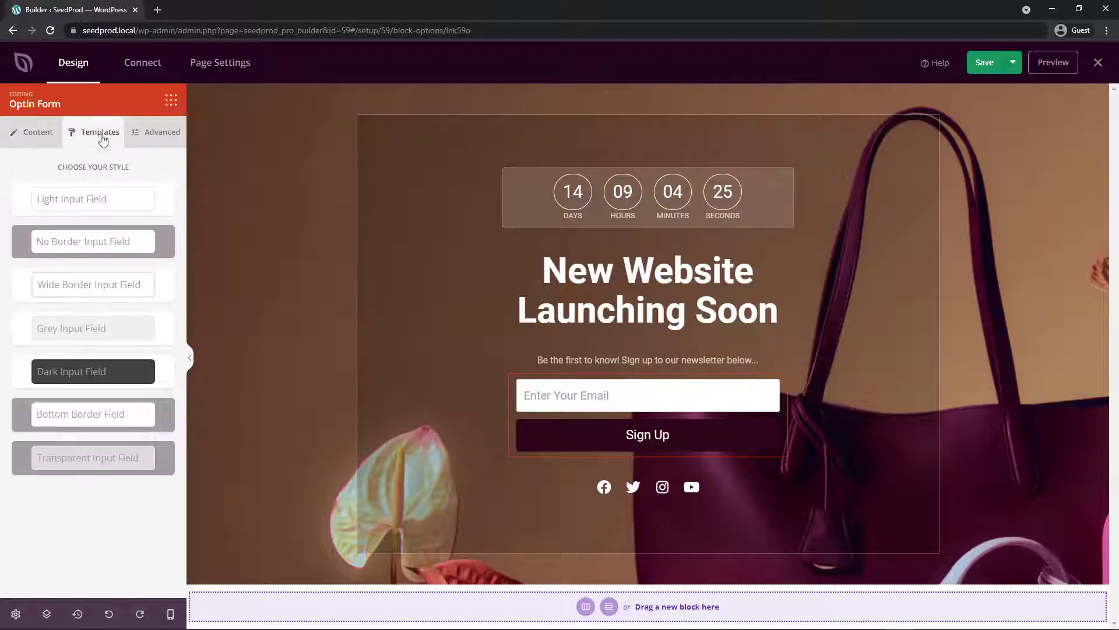
click(88, 373)
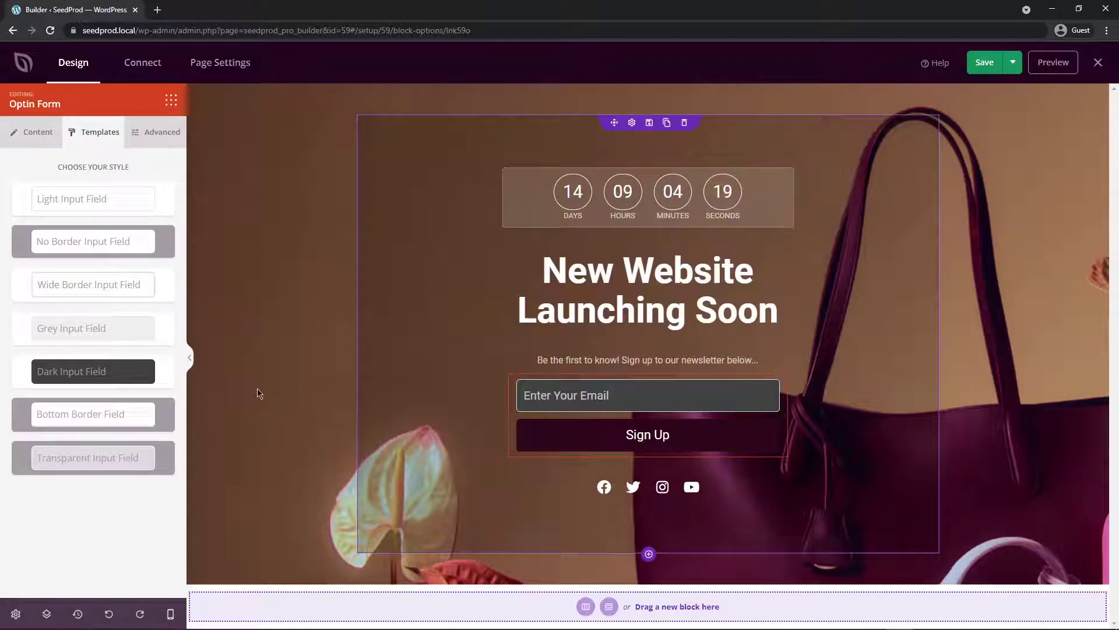
click(93, 413)
click(89, 456)
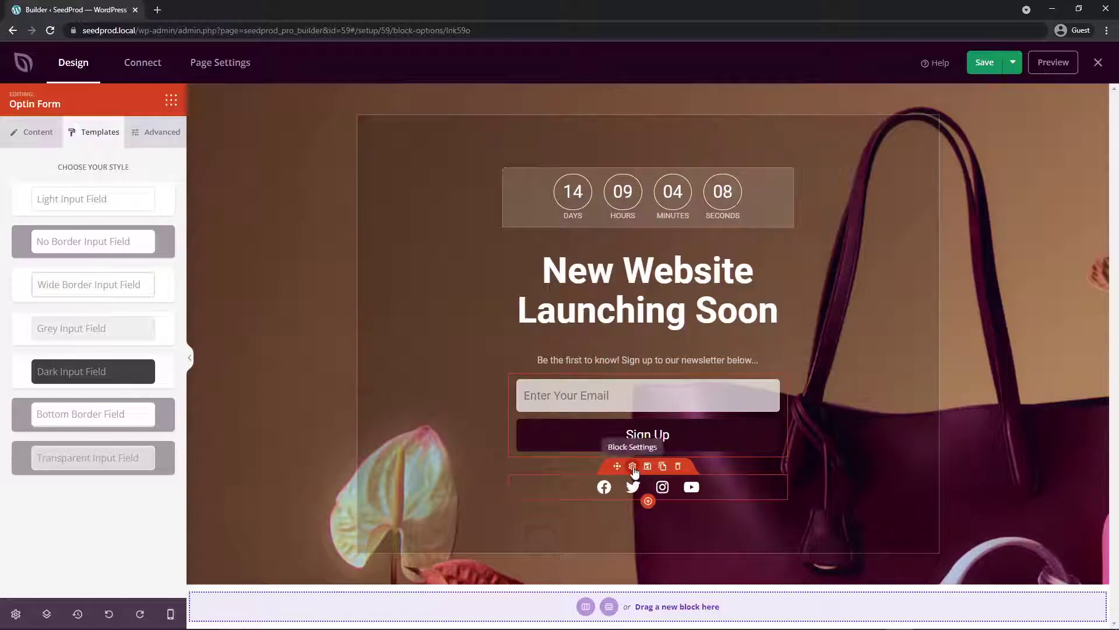
Step: Select the social profile icons and keep the first icon set to Facebook after trying SoundCloud
click(633, 466)
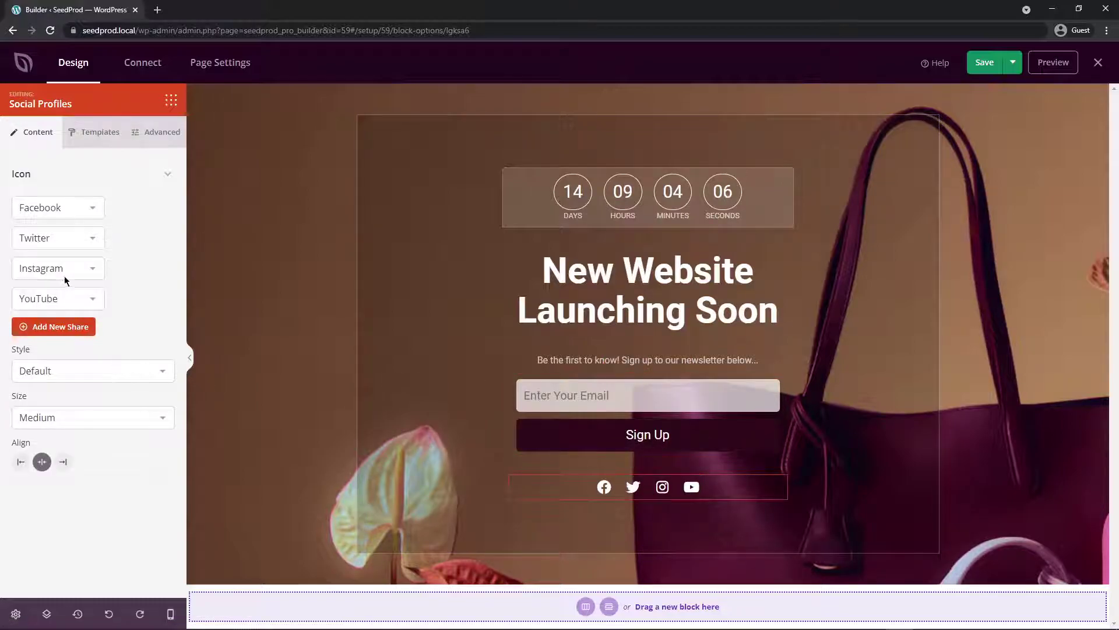
click(45, 209)
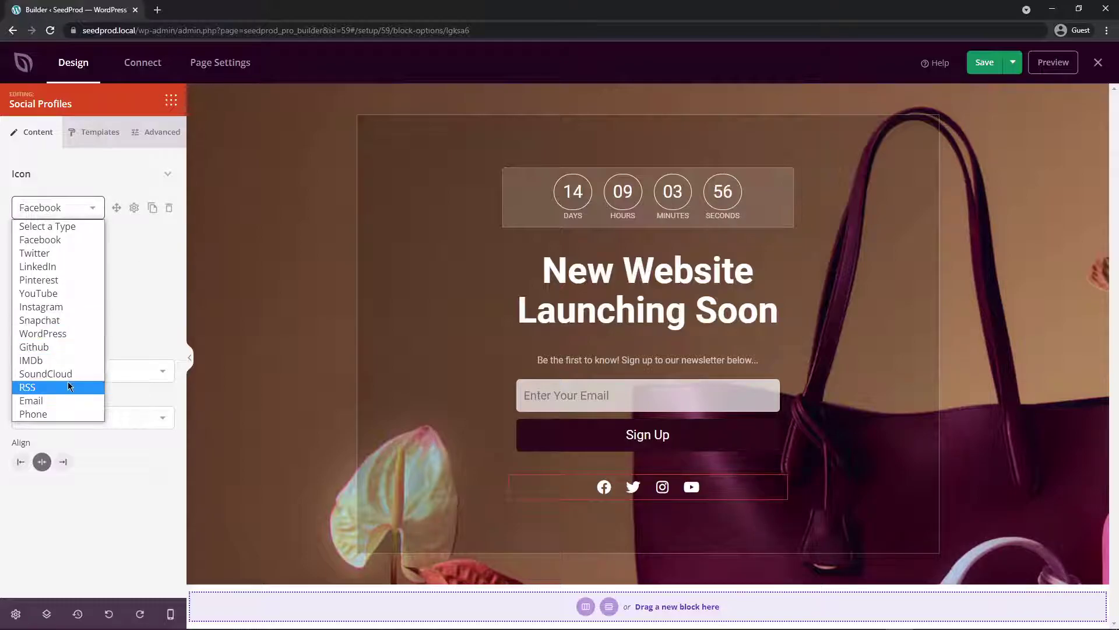
click(36, 374)
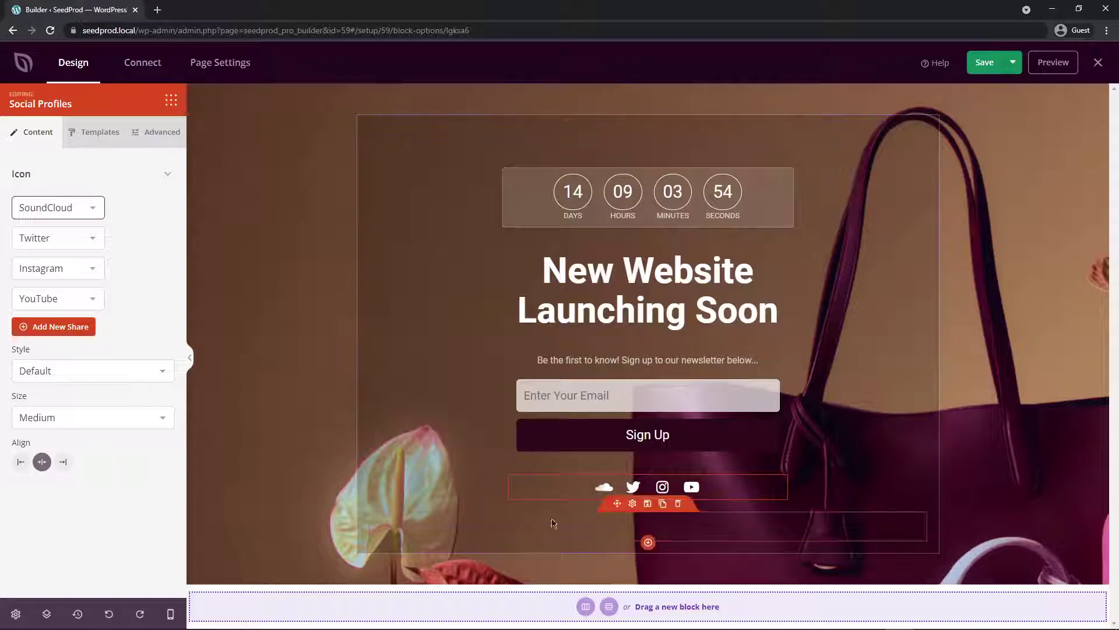
click(58, 208)
click(47, 239)
click(134, 207)
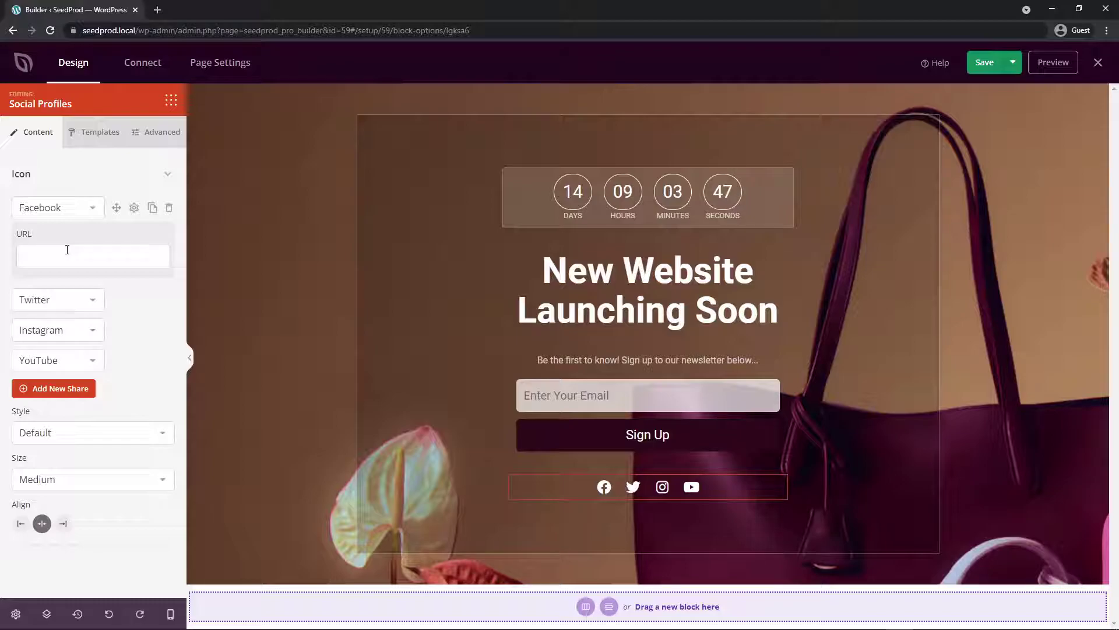
click(133, 207)
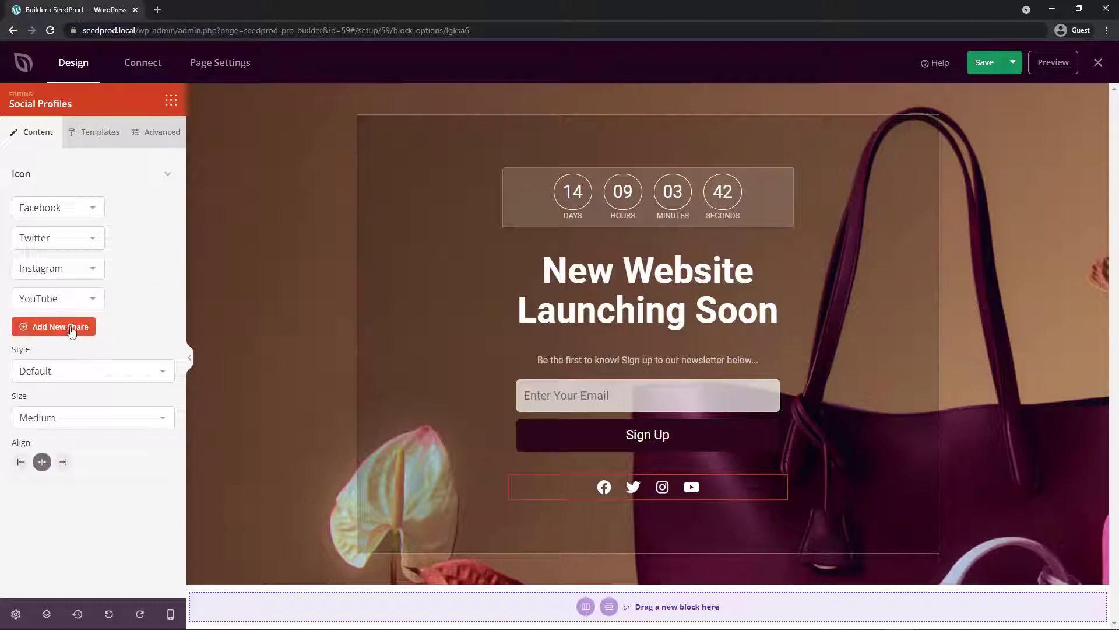
Step: Keep the social icons in the plain style and set their size to Large
mouse_move(78, 297)
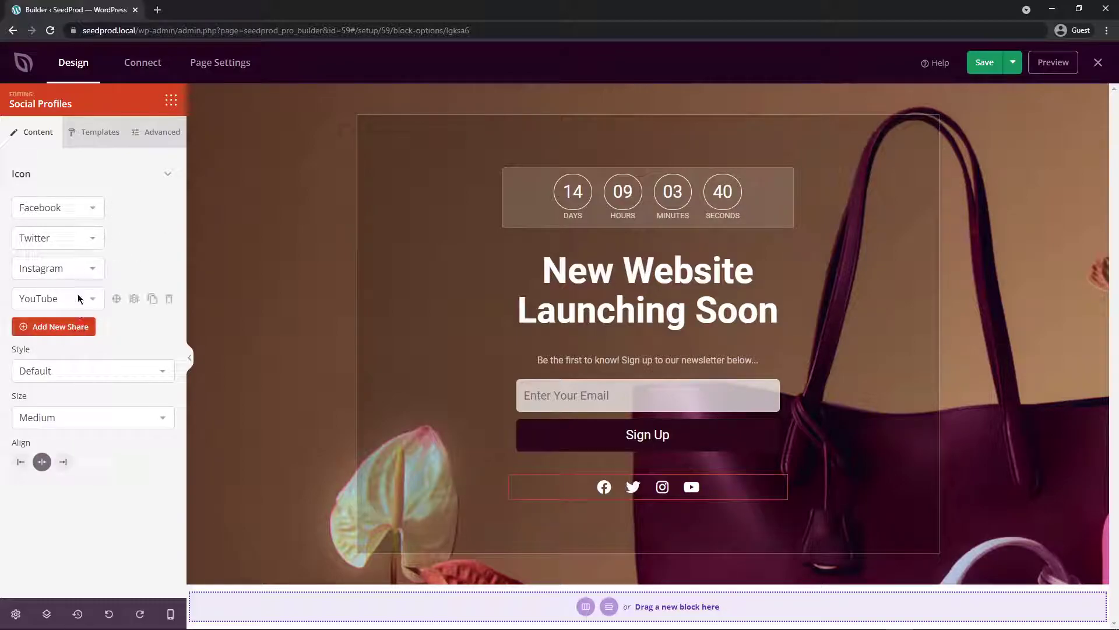
click(94, 366)
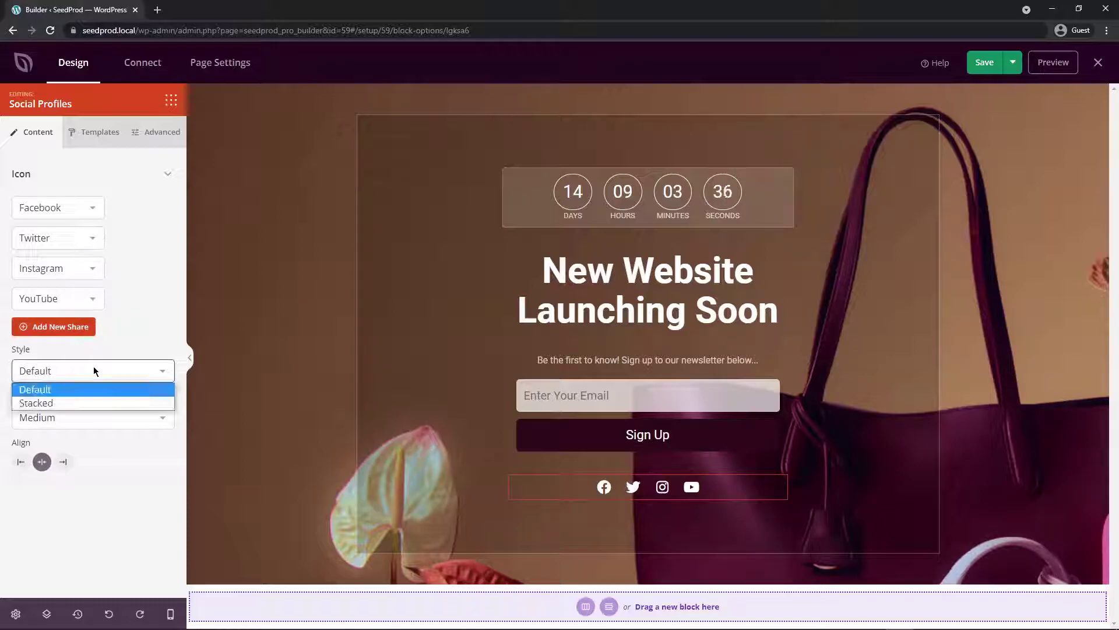
click(68, 401)
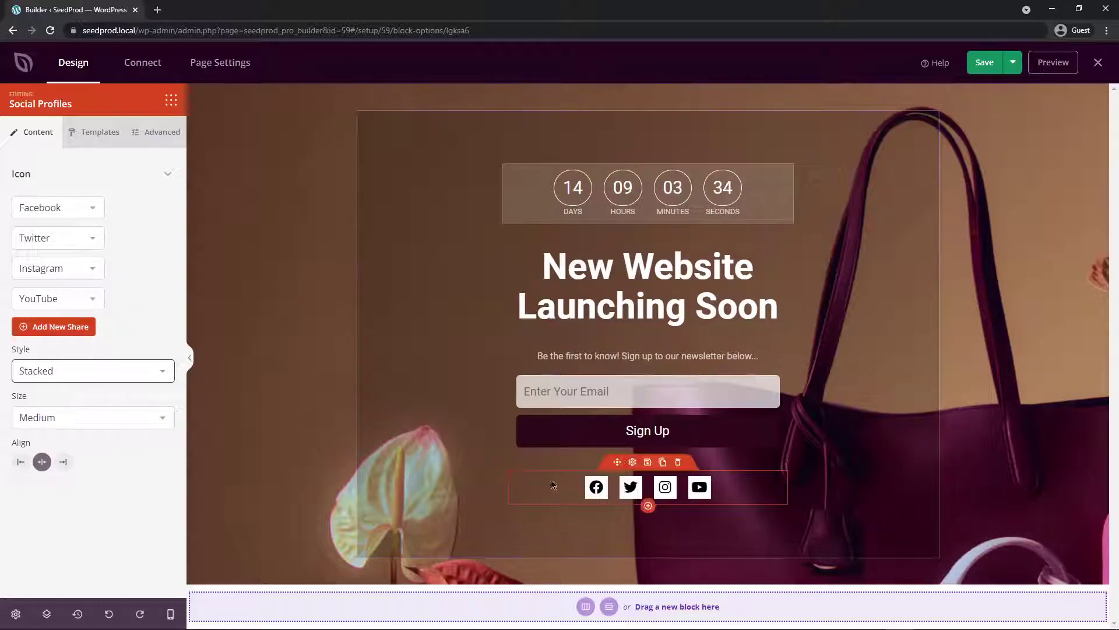
click(69, 374)
click(70, 389)
click(118, 421)
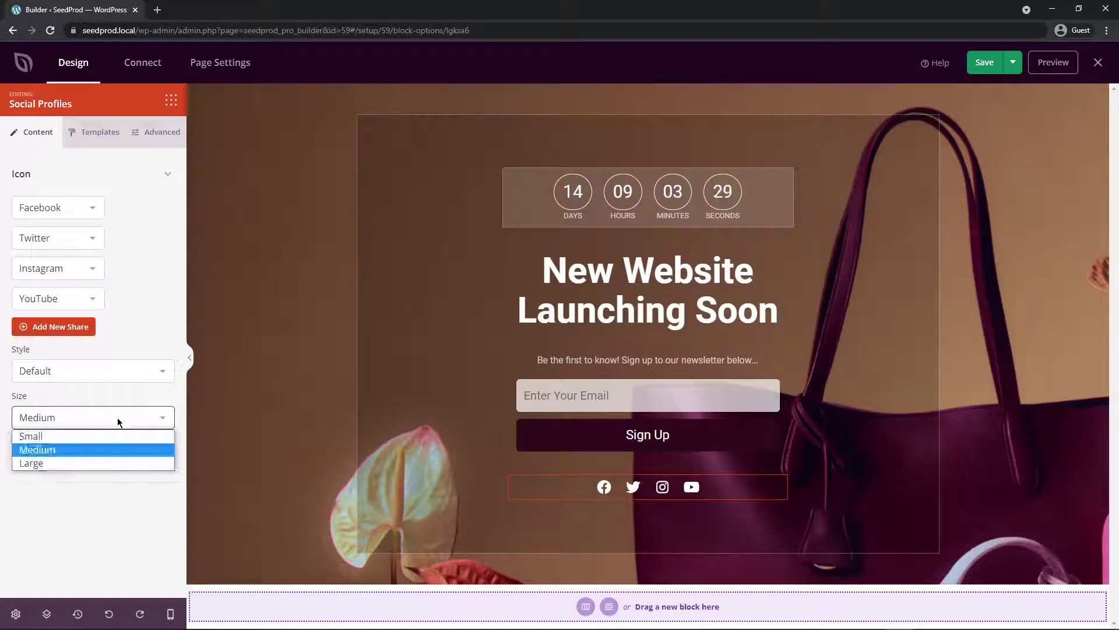
click(69, 462)
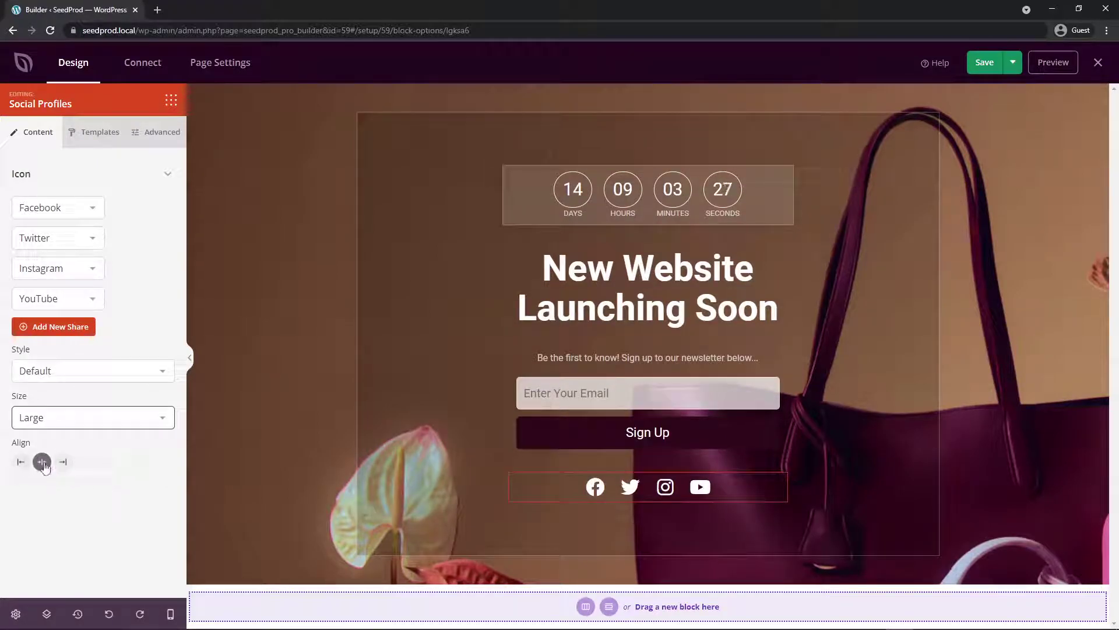
Step: Apply the white circle template to the social icons, check the Advanced settings, then deselect
click(93, 132)
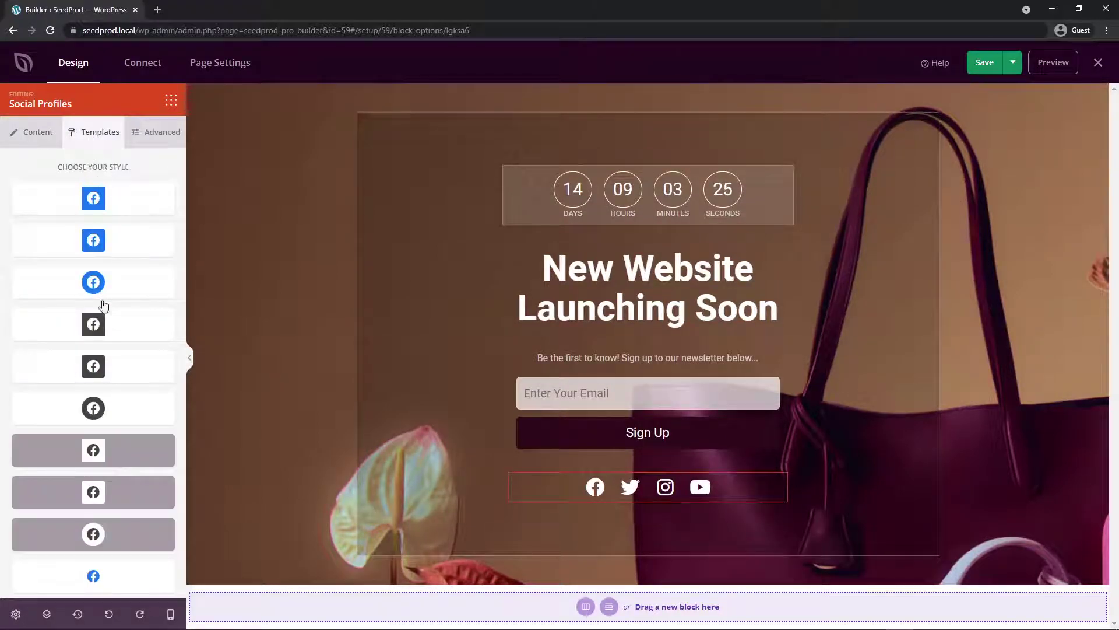
scroll(111, 303, down, 1)
click(98, 344)
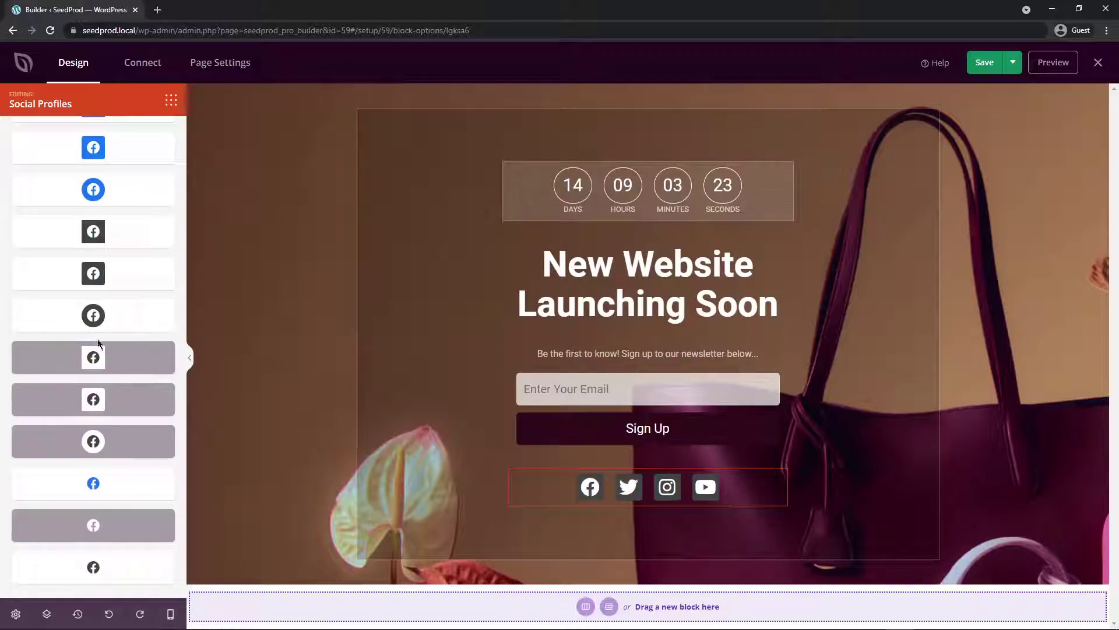
click(107, 402)
click(107, 446)
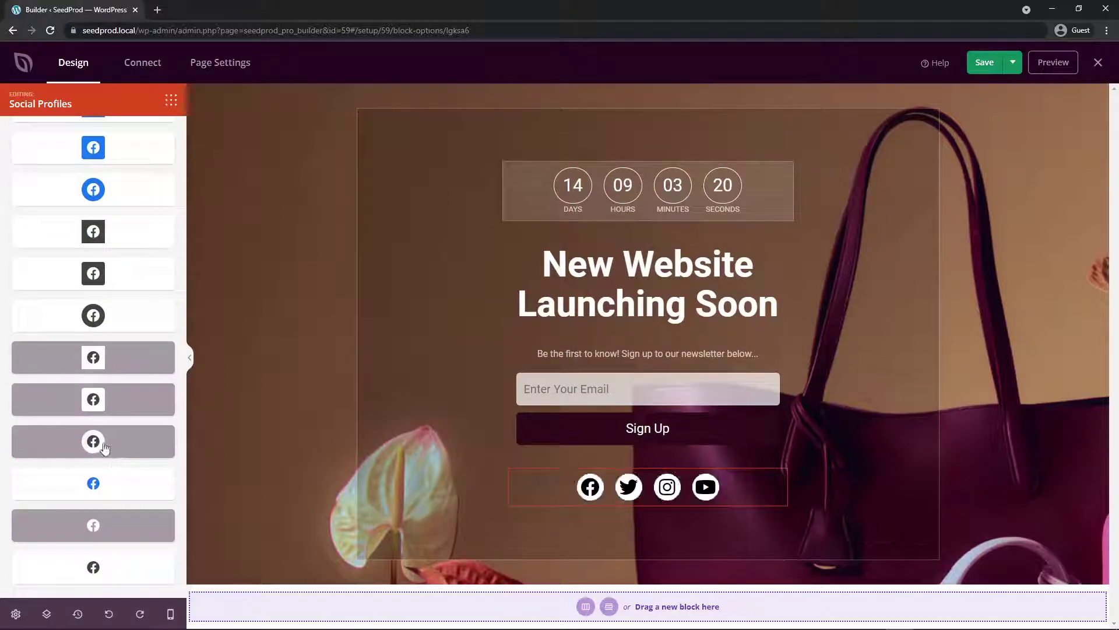
scroll(126, 460, up, 2)
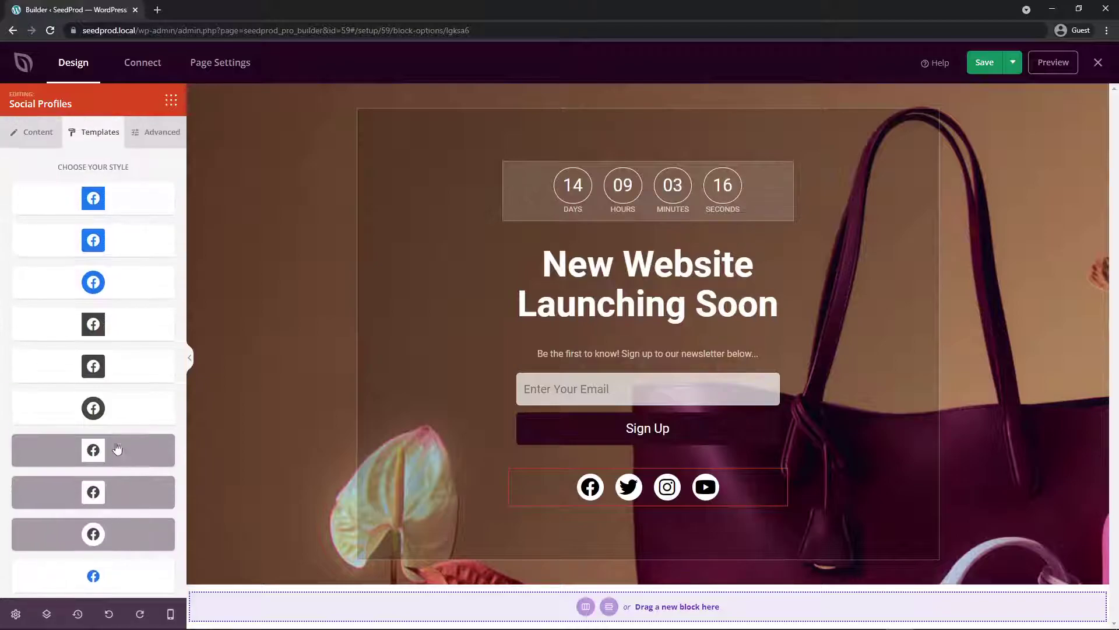
click(154, 133)
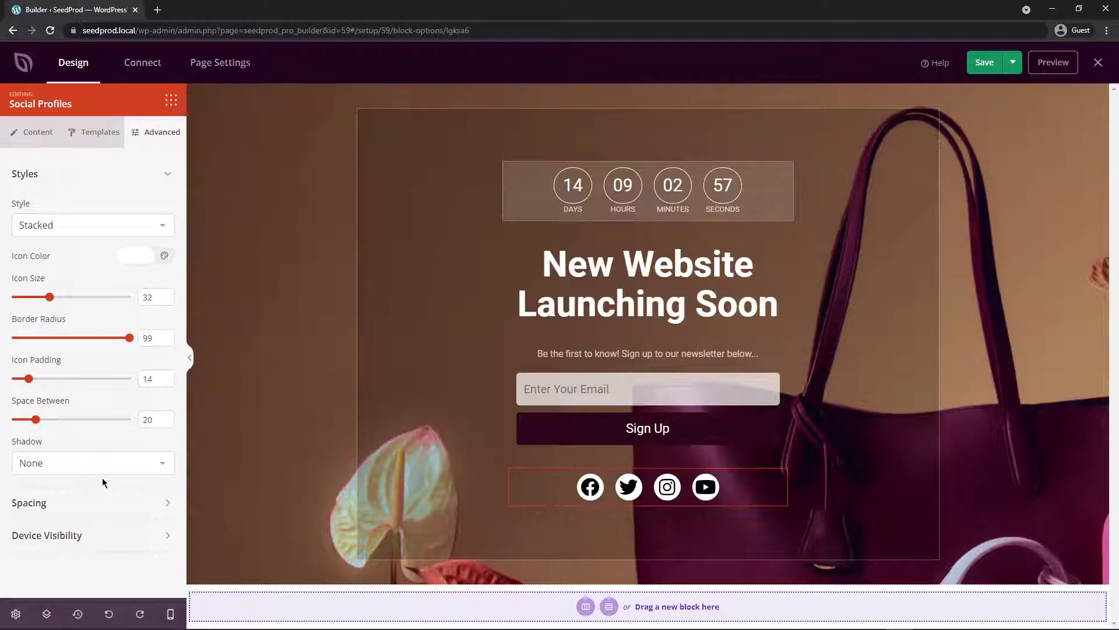
click(171, 102)
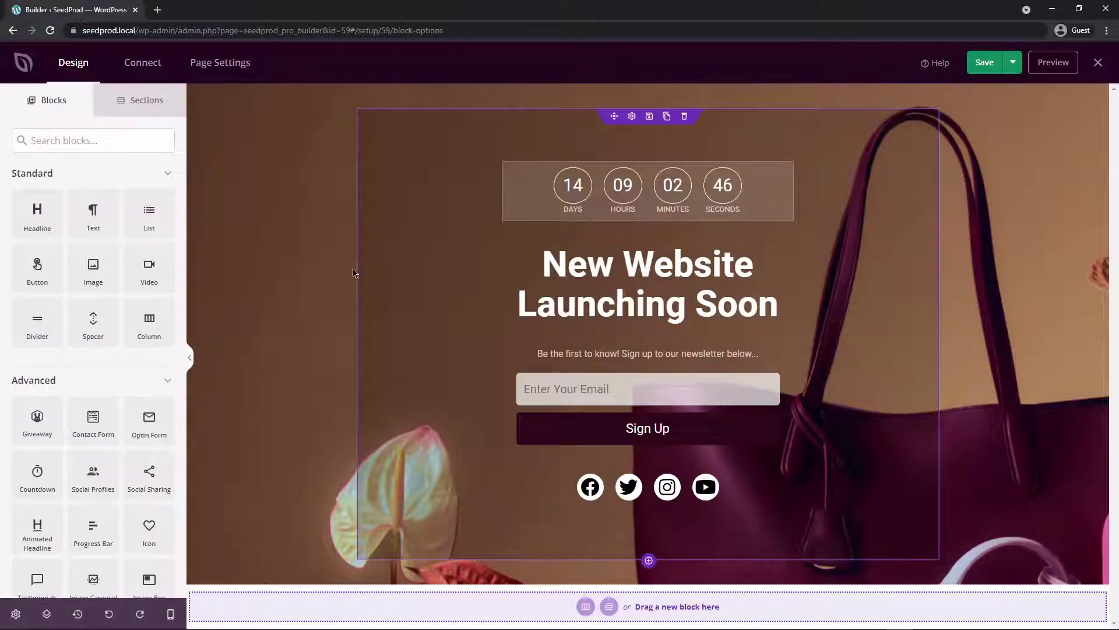
Step: In Global Settings fonts, try Rancho for headings and Norican for body text
click(16, 614)
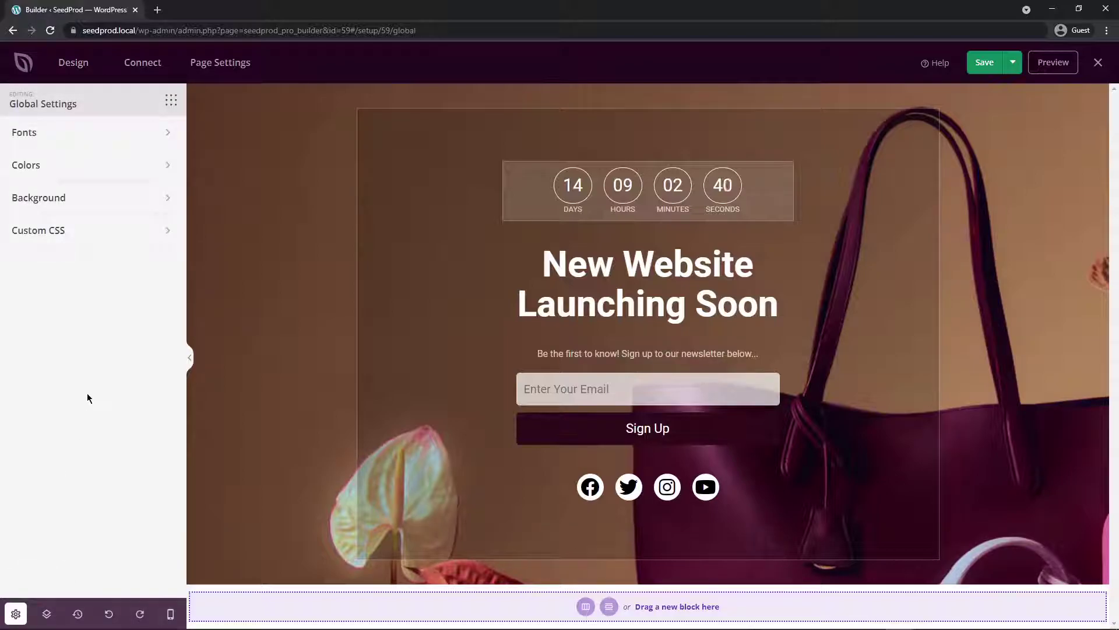
click(106, 234)
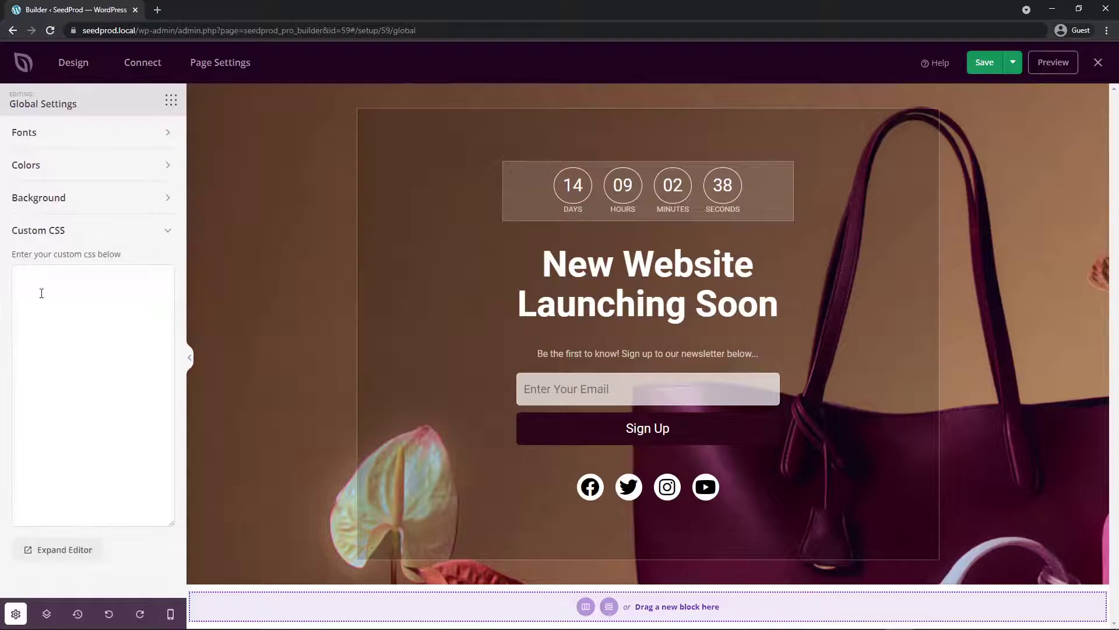
click(166, 233)
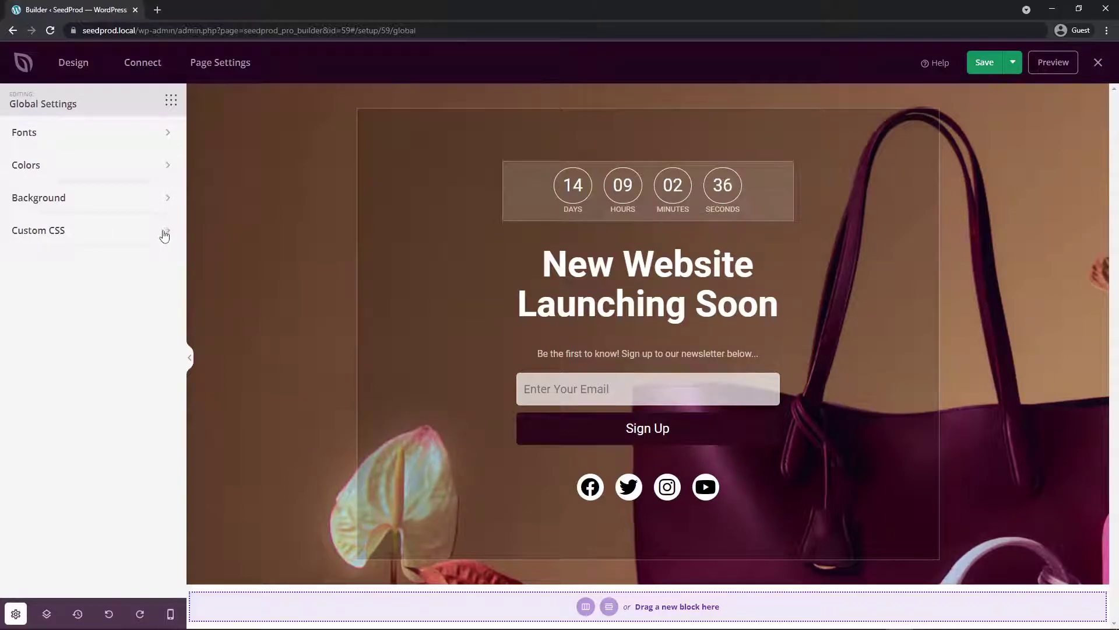
click(31, 130)
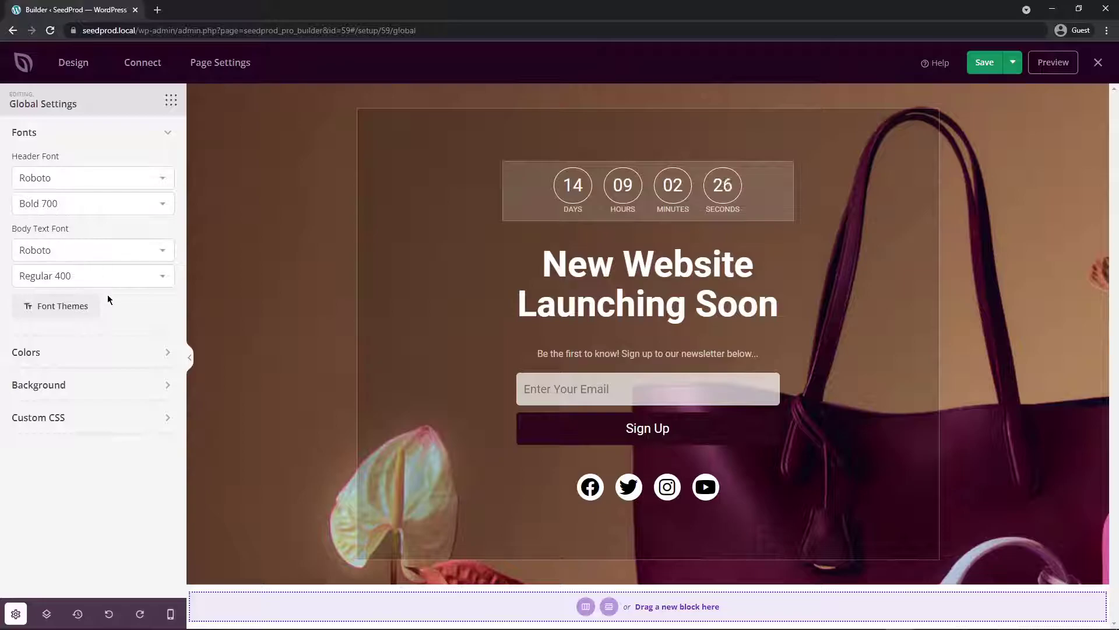
click(147, 178)
scroll(87, 317, up, 1)
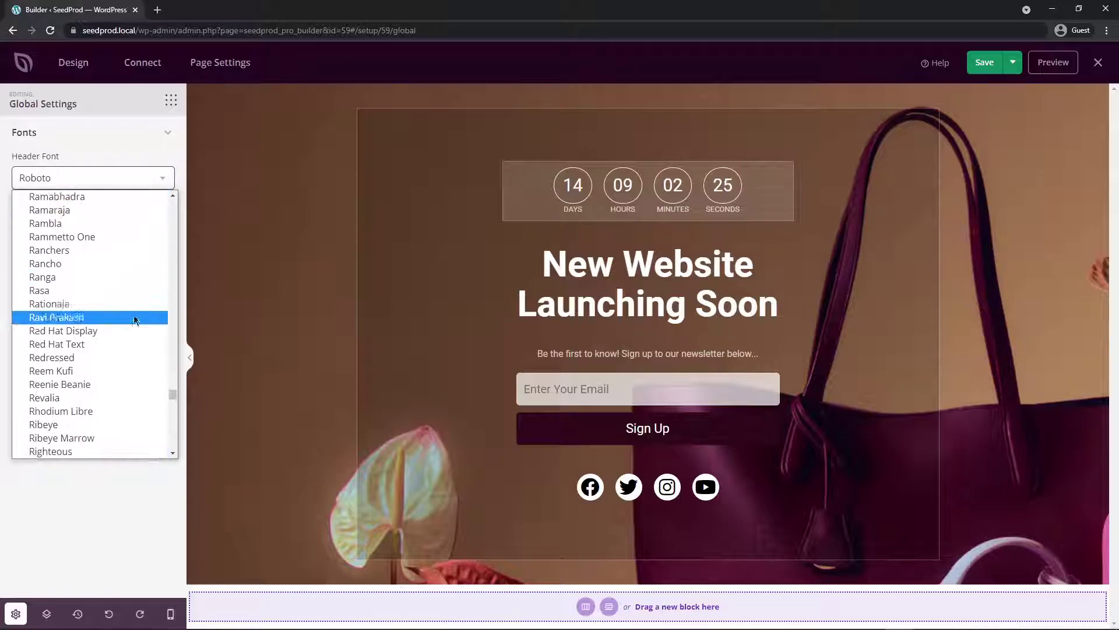
click(60, 265)
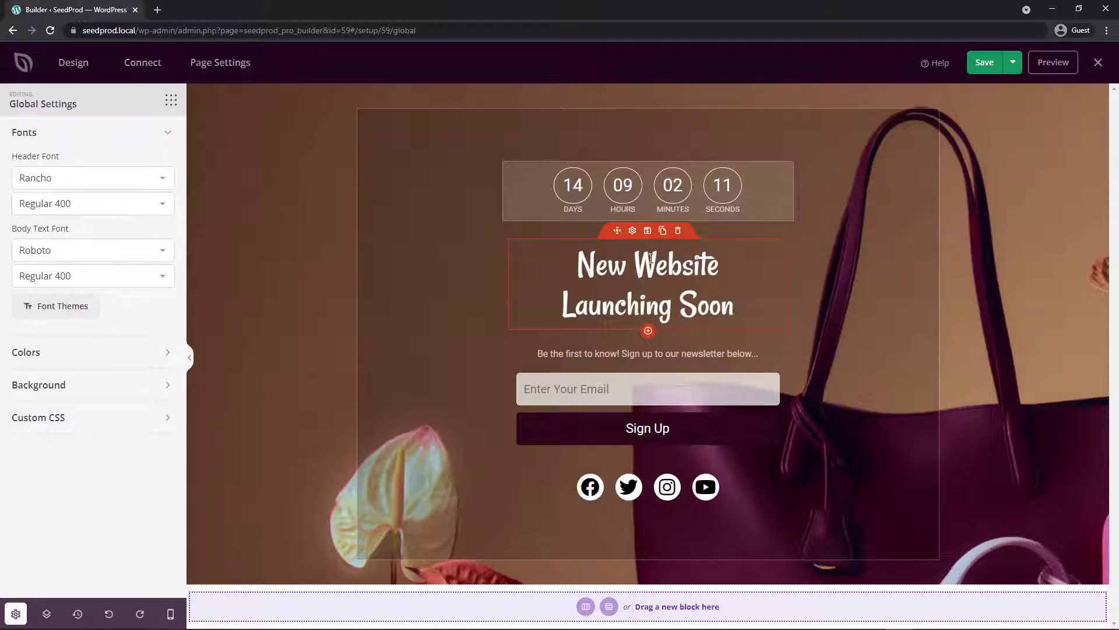
click(93, 250)
scroll(121, 362, up, 10)
scroll(126, 314, up, 2)
click(131, 298)
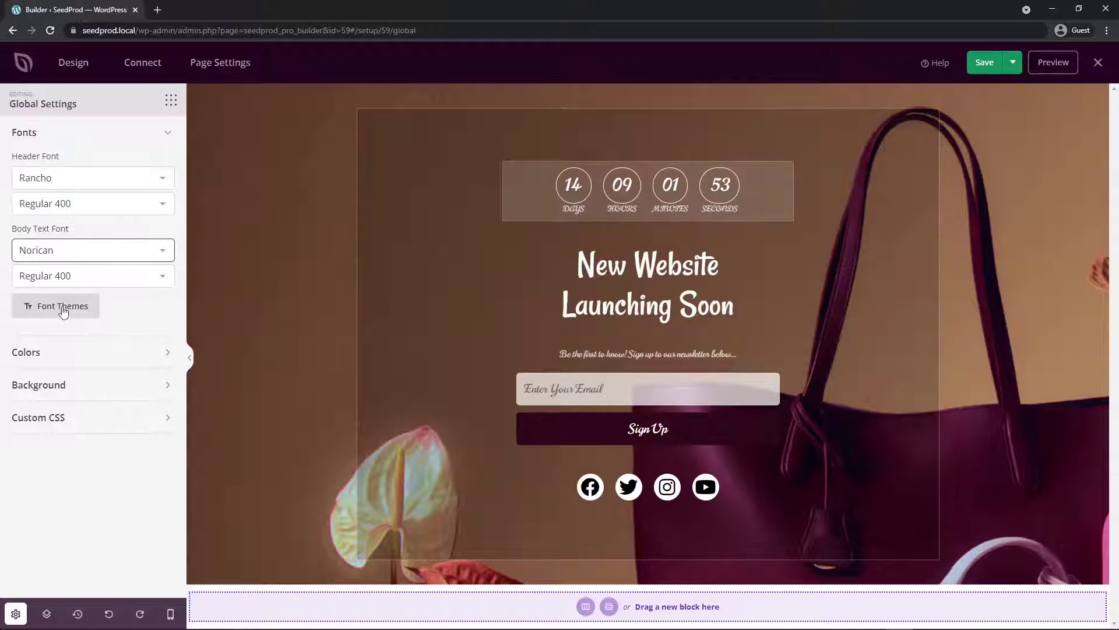
Step: Apply the Source Sans Pro / Open Sans font theme from the Font Themes library
click(63, 309)
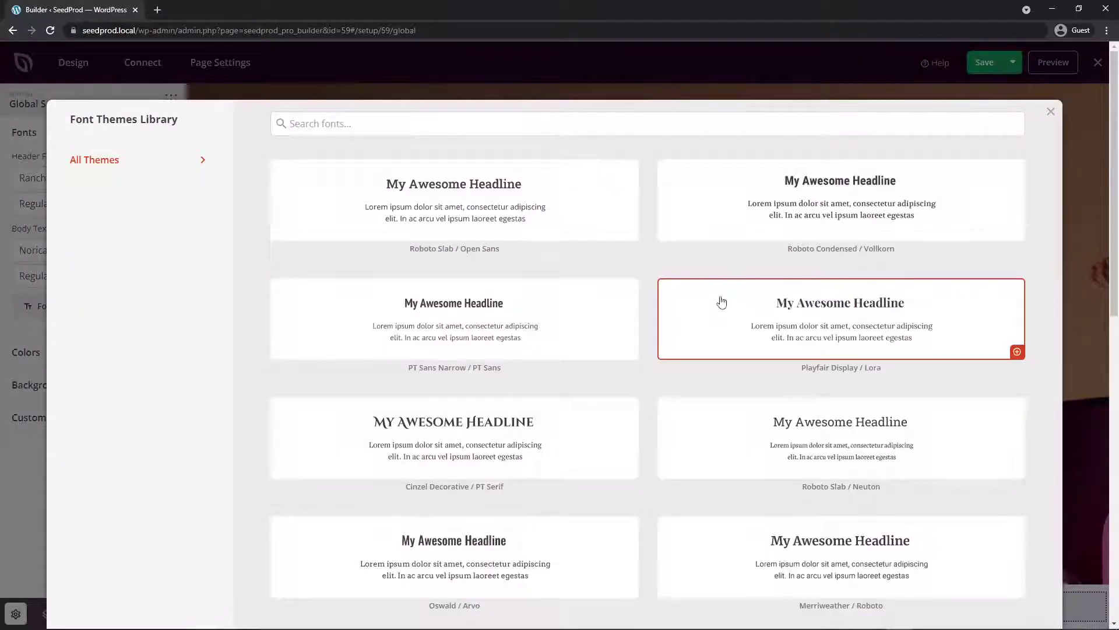
scroll(653, 364, down, 9)
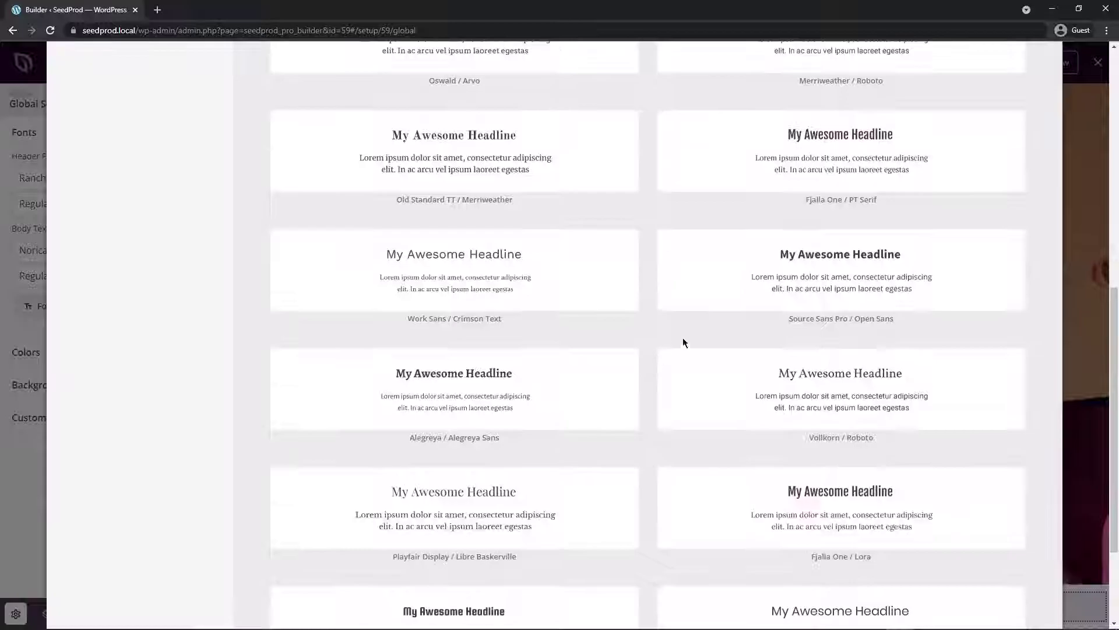
click(862, 287)
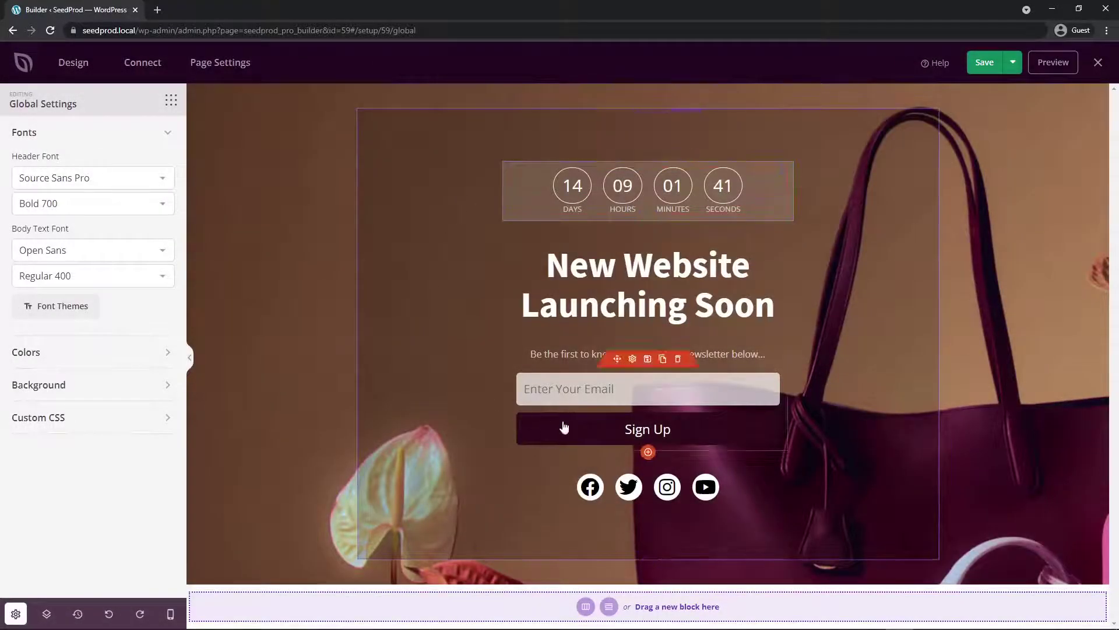
Step: Try red headings, mint body text and a hot pink Sign Up button in global colours
click(167, 133)
click(109, 167)
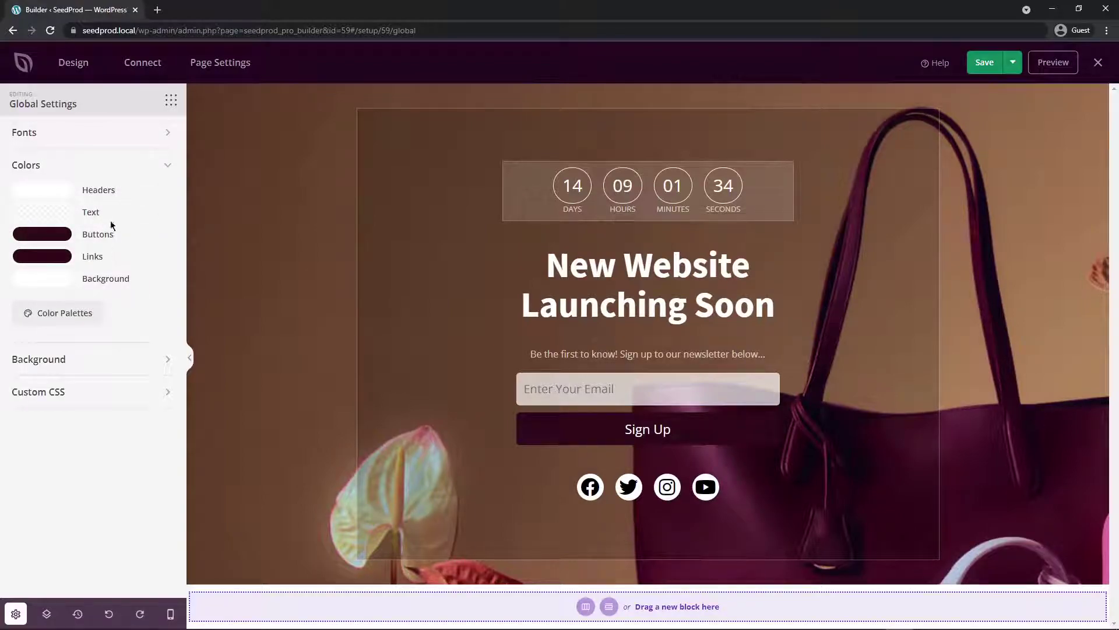
click(51, 192)
click(141, 232)
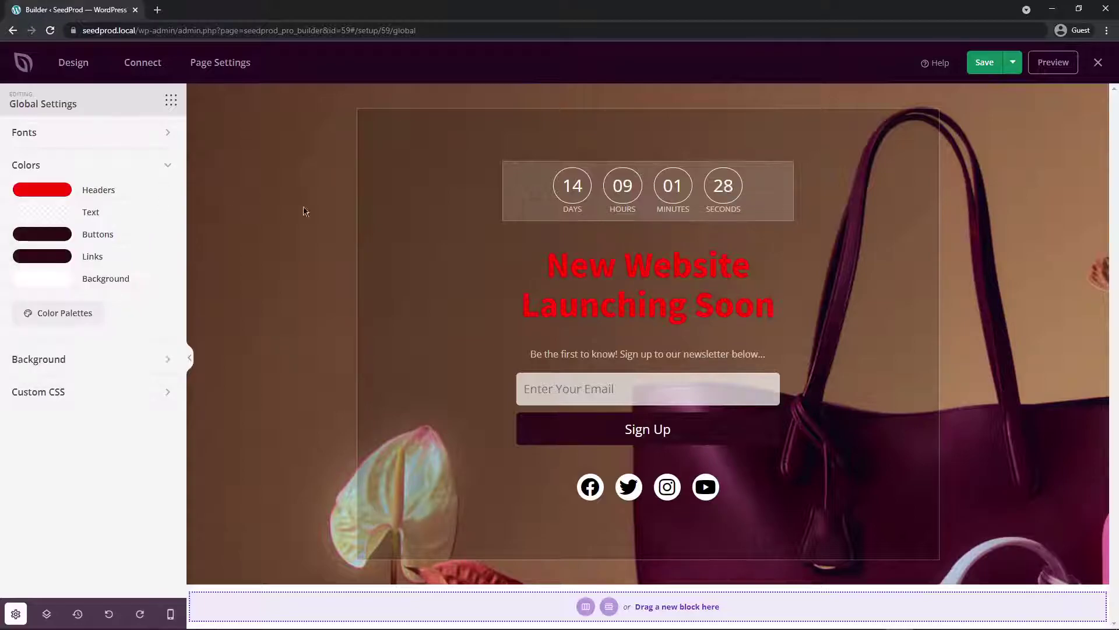
click(58, 219)
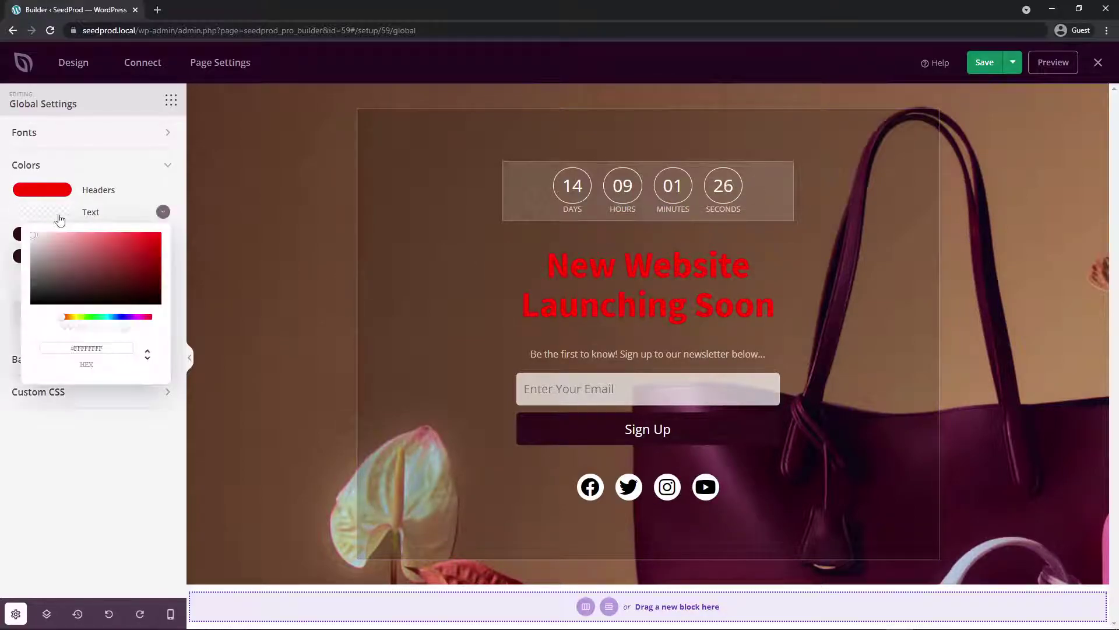
drag(80, 268, 141, 267)
click(104, 317)
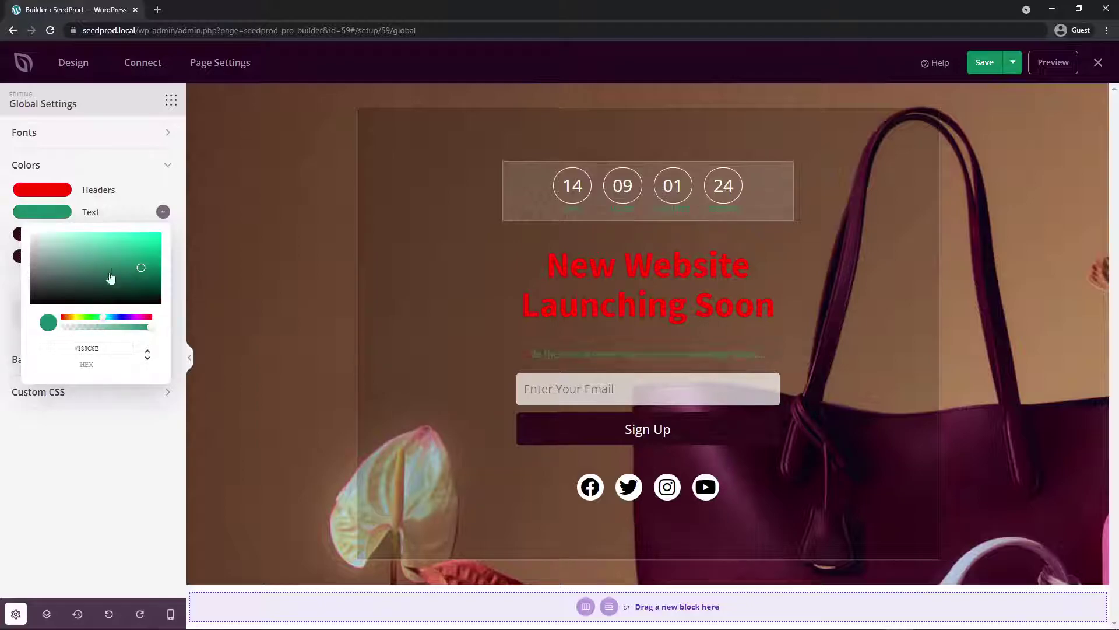
click(120, 267)
click(131, 401)
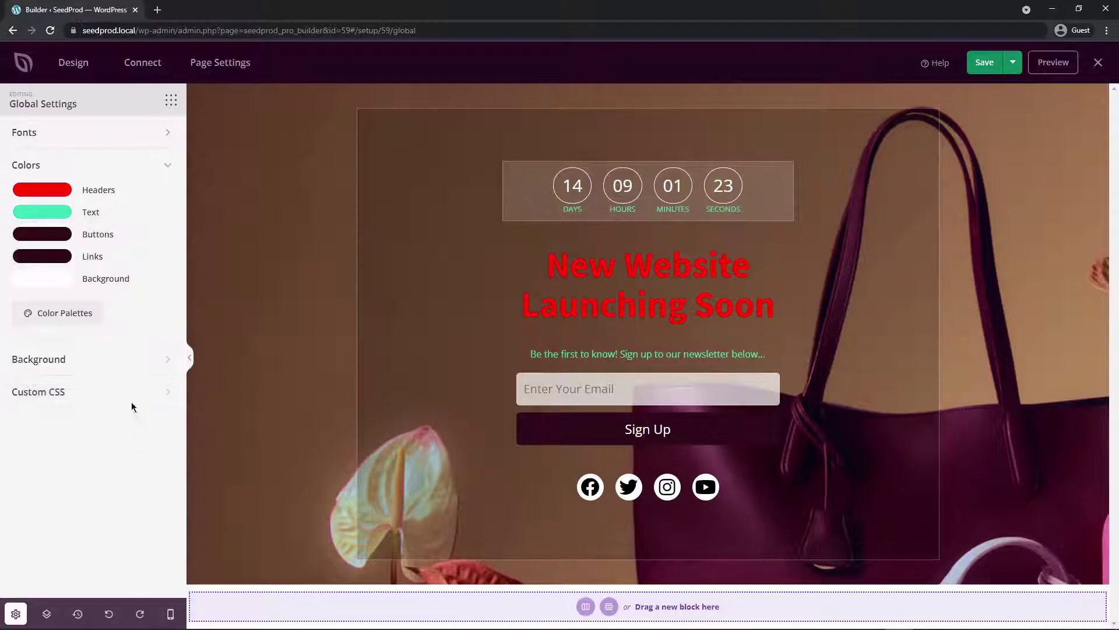
click(42, 234)
click(102, 289)
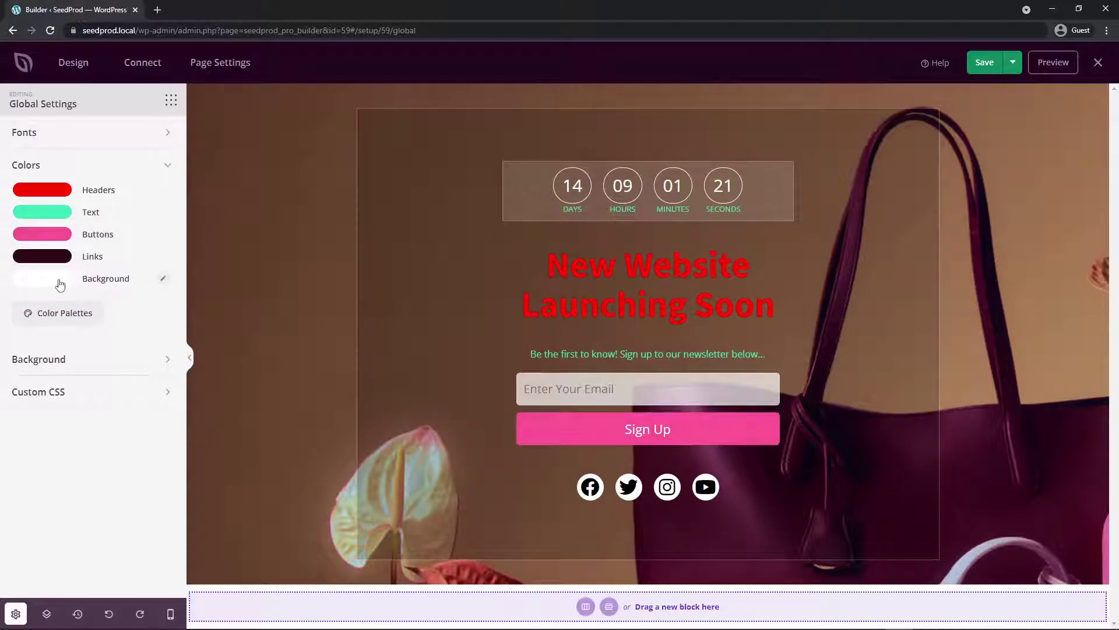
Step: Leave the background unchanged and apply the teal palette from the Color Palettes library
click(58, 281)
click(145, 484)
click(73, 362)
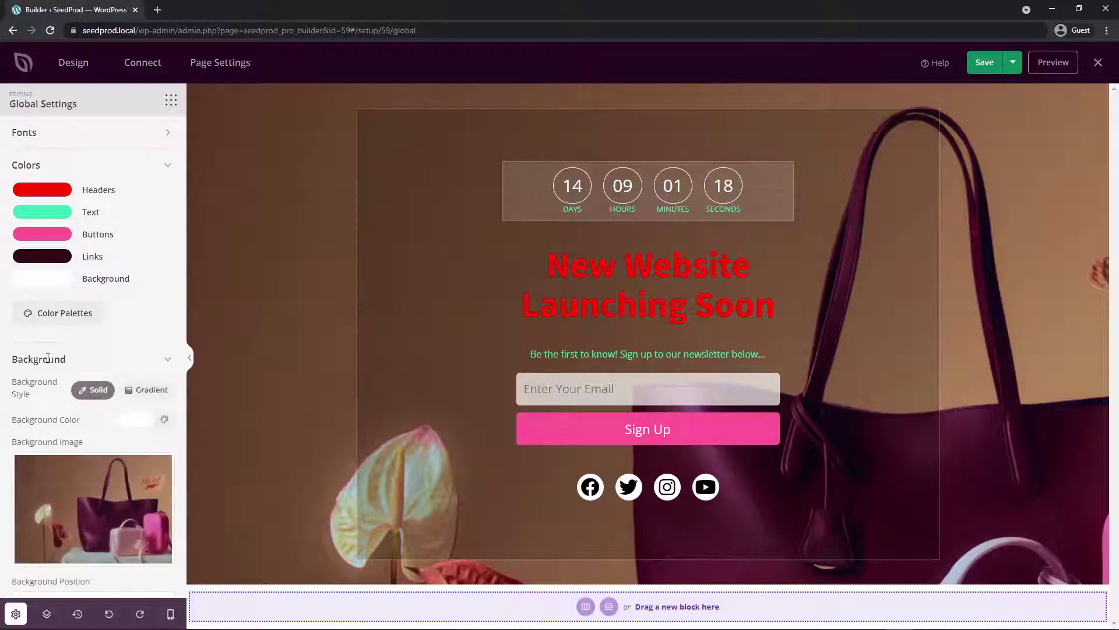
click(81, 359)
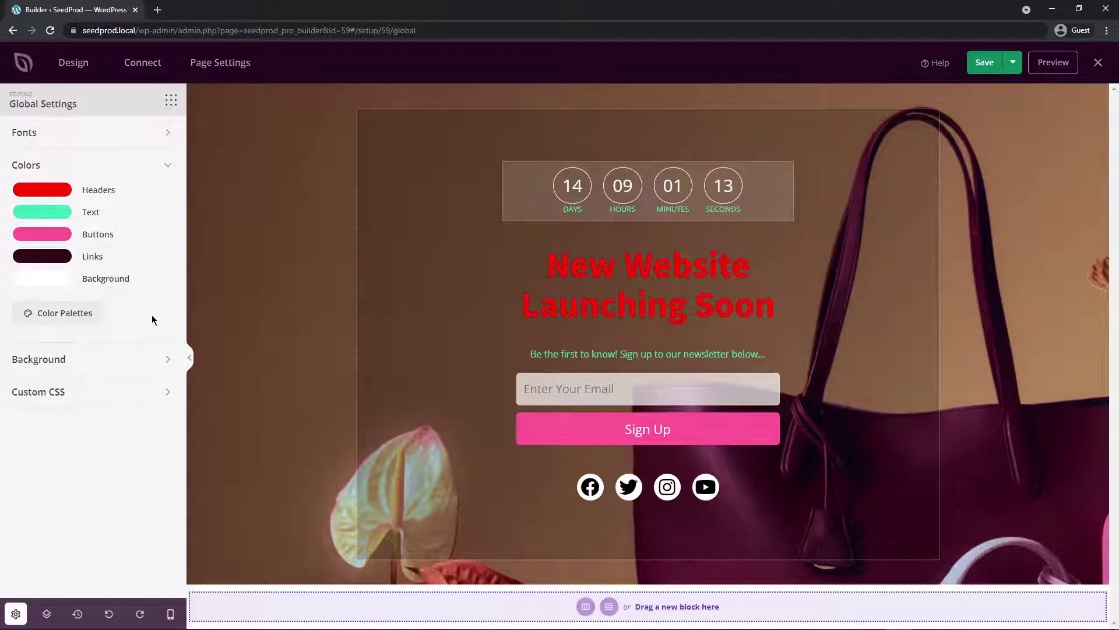
click(61, 317)
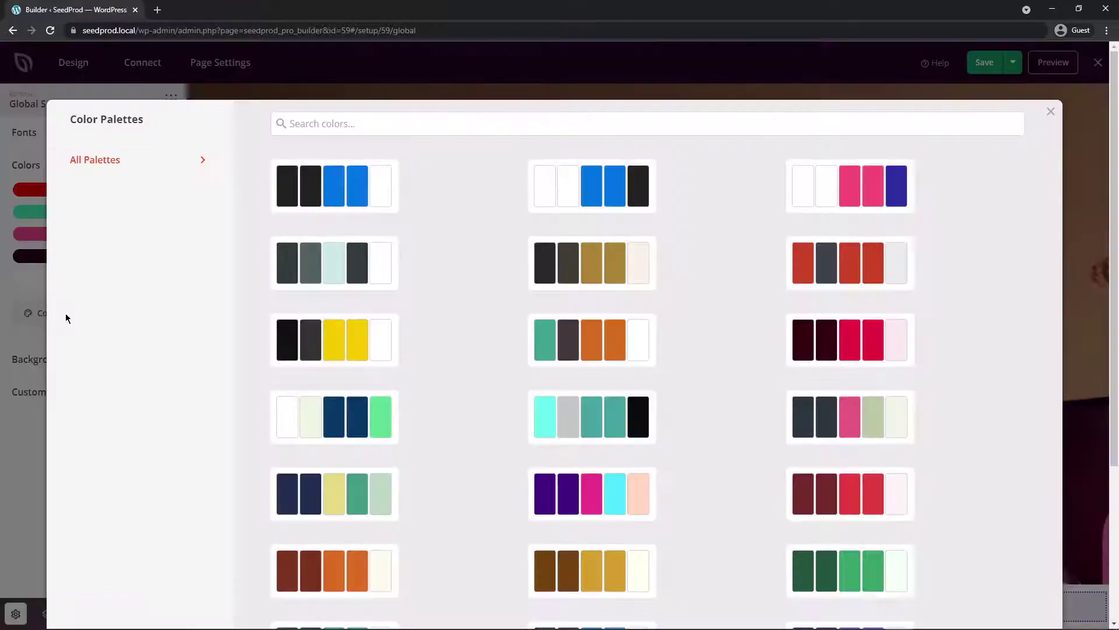
scroll(956, 254, down, 3)
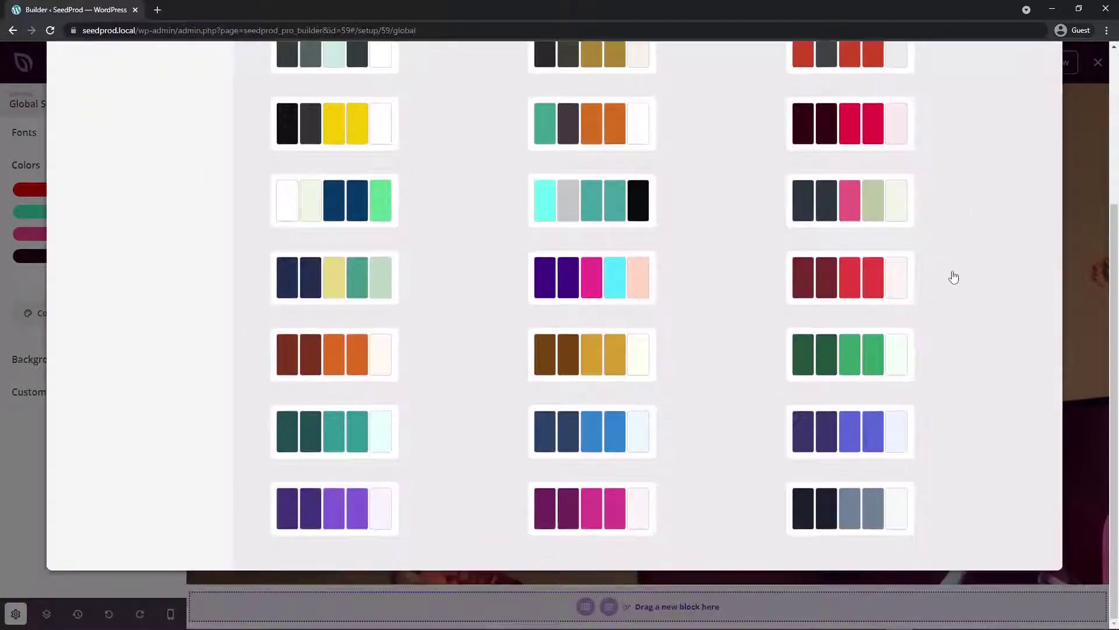
scroll(951, 280, up, 3)
scroll(961, 289, down, 3)
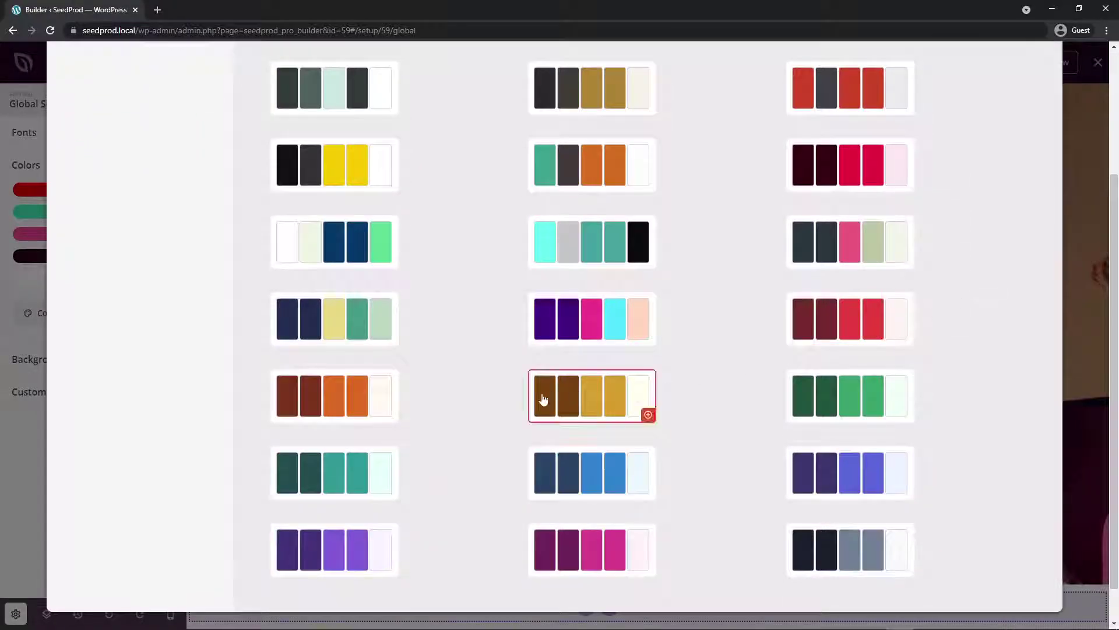
click(340, 475)
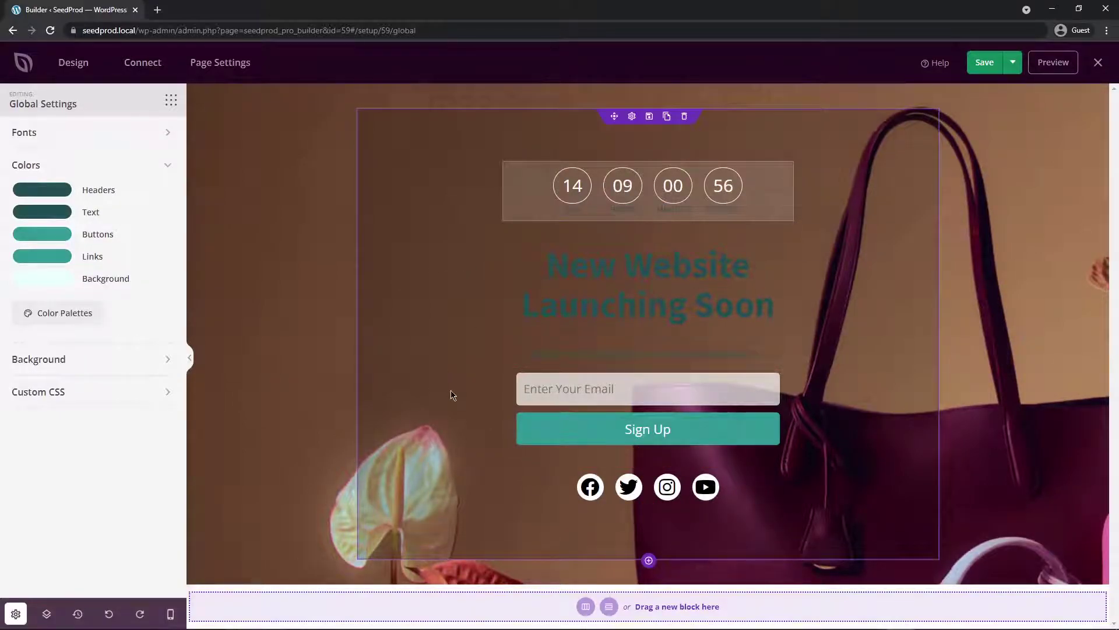
Step: Delete the handbag background image and set a solid pale mint page background colour
click(166, 167)
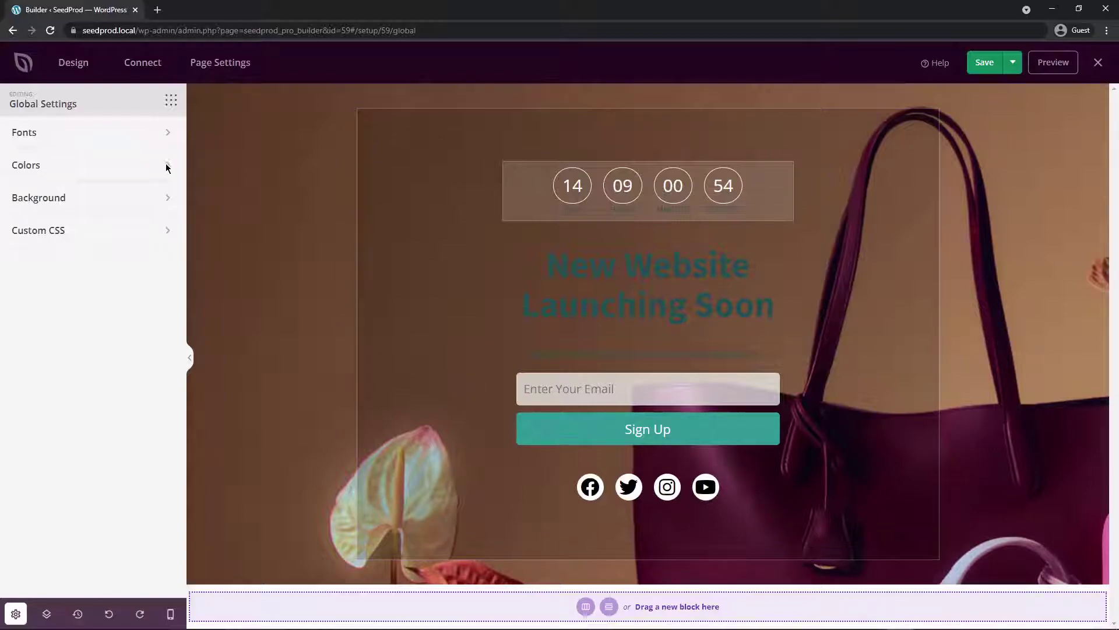
click(165, 199)
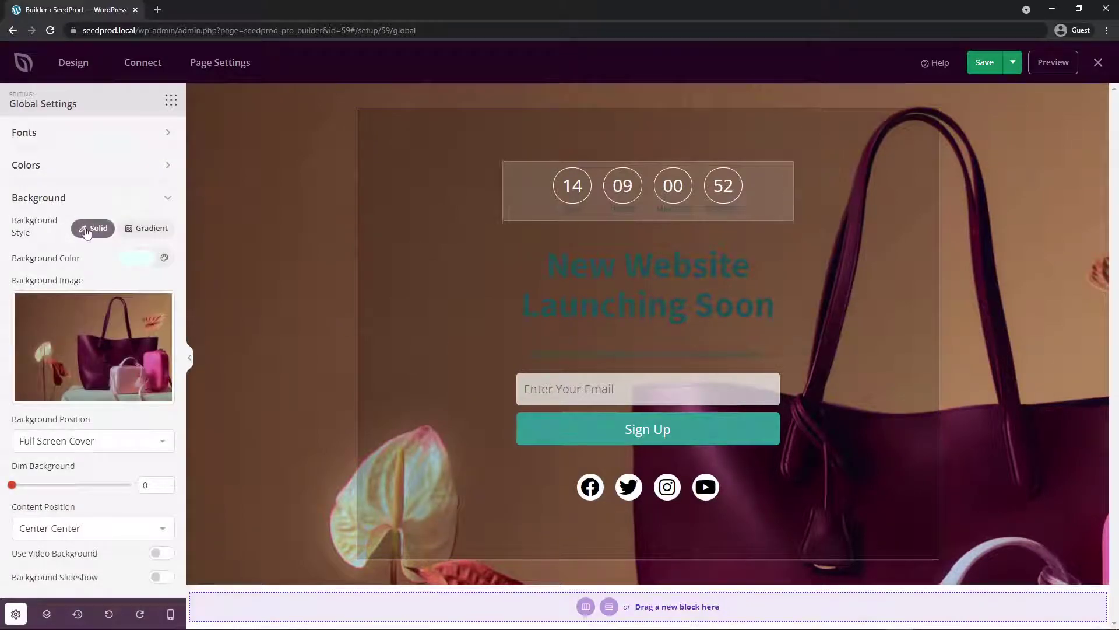
mouse_move(147, 325)
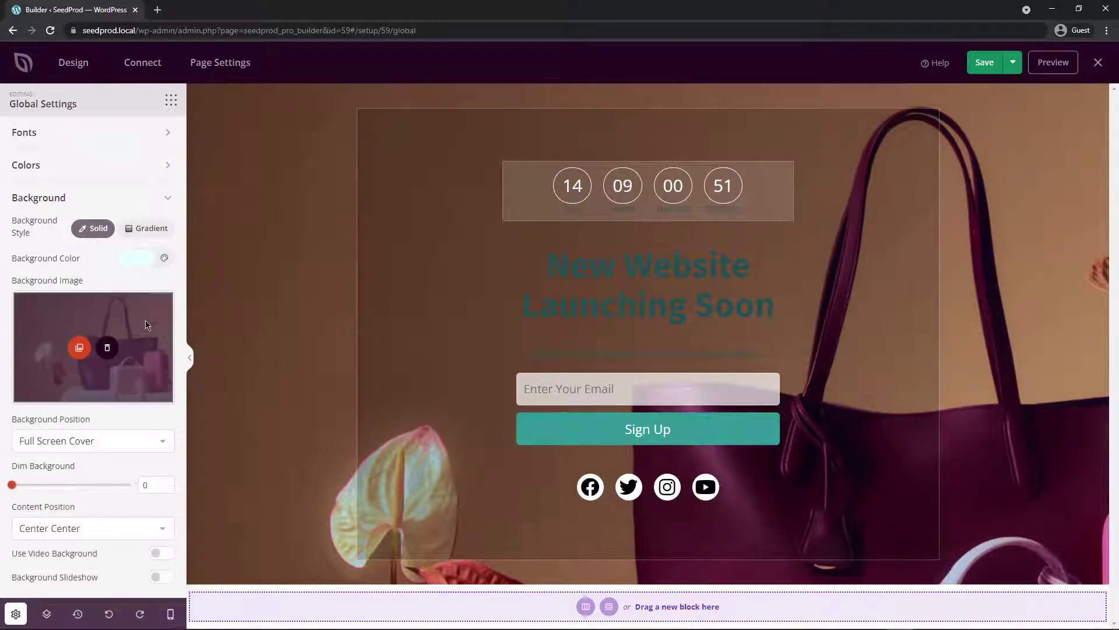
click(107, 349)
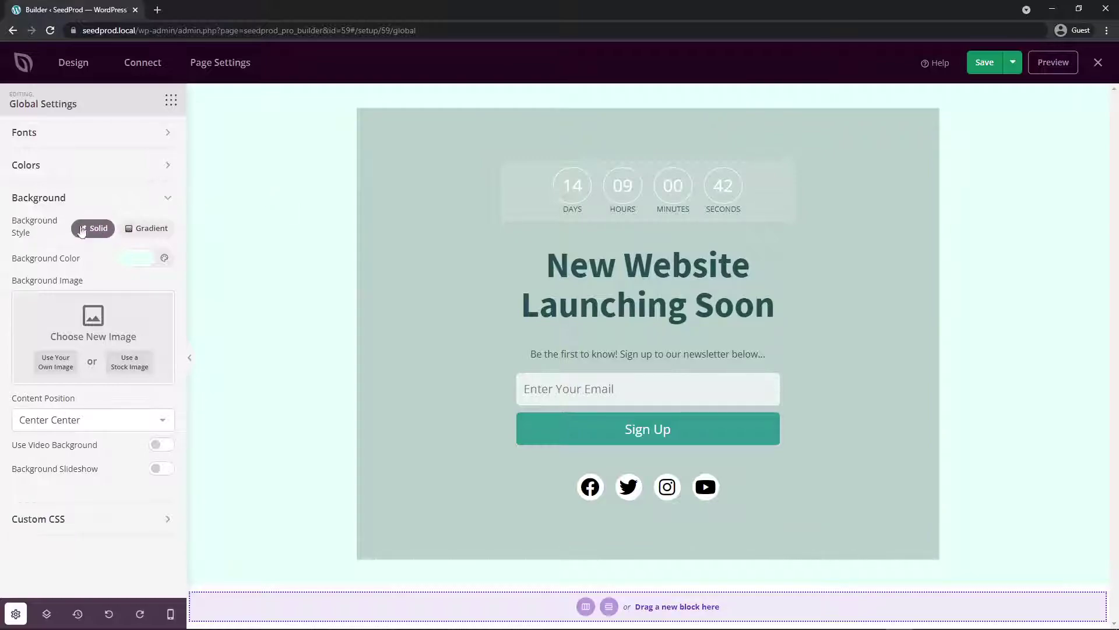
click(135, 258)
click(185, 316)
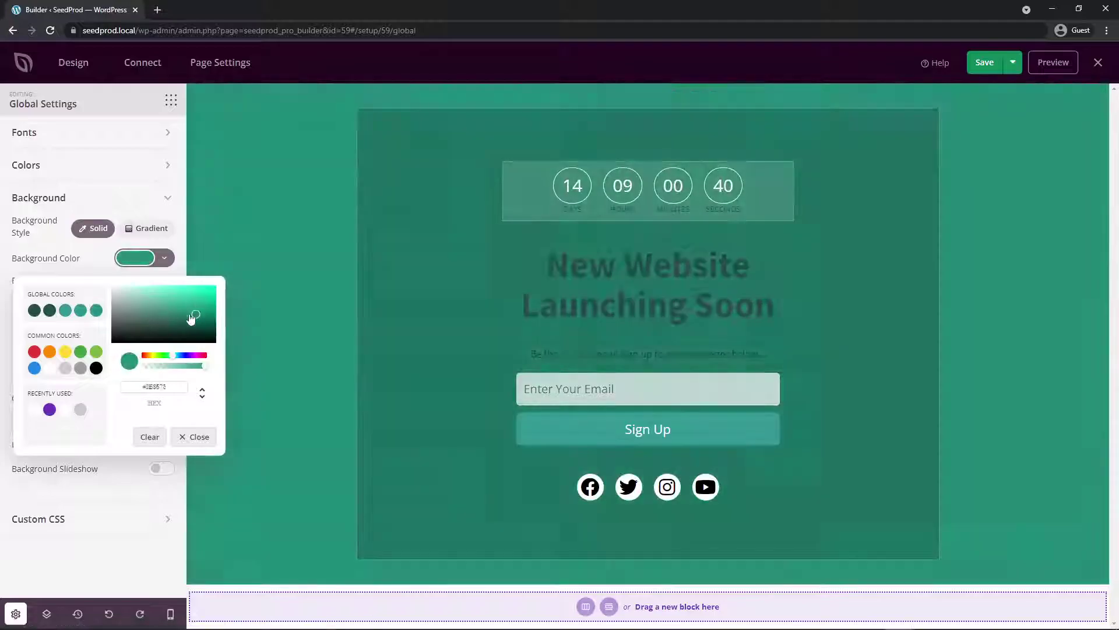
mouse_move(201, 305)
mouse_down()
mouse_move(145, 305)
mouse_move(133, 290)
mouse_up()
click(117, 231)
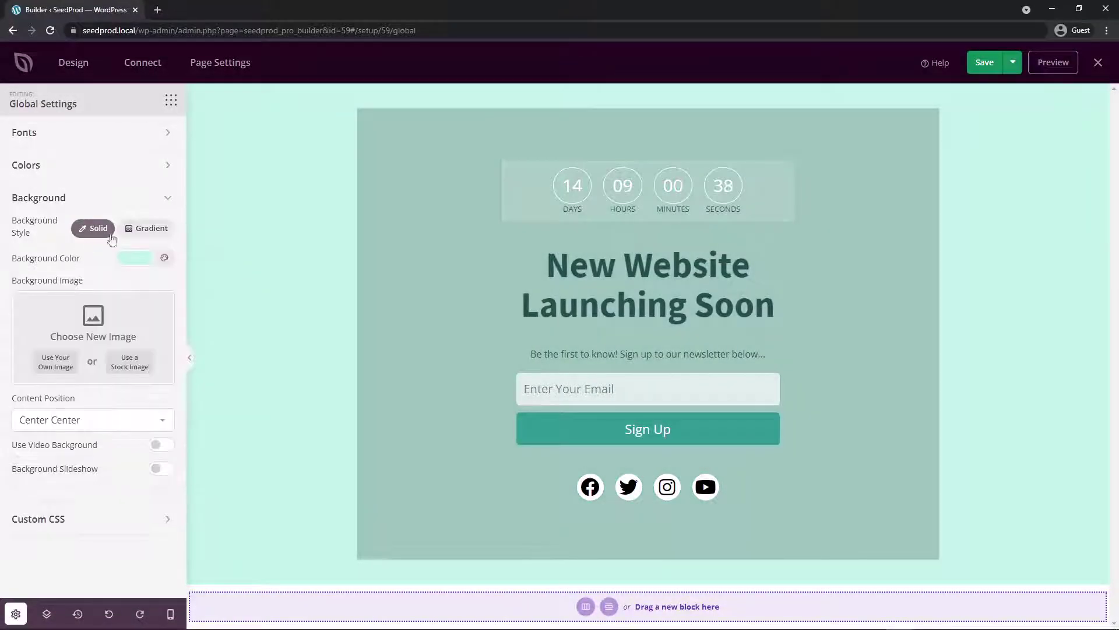
click(147, 229)
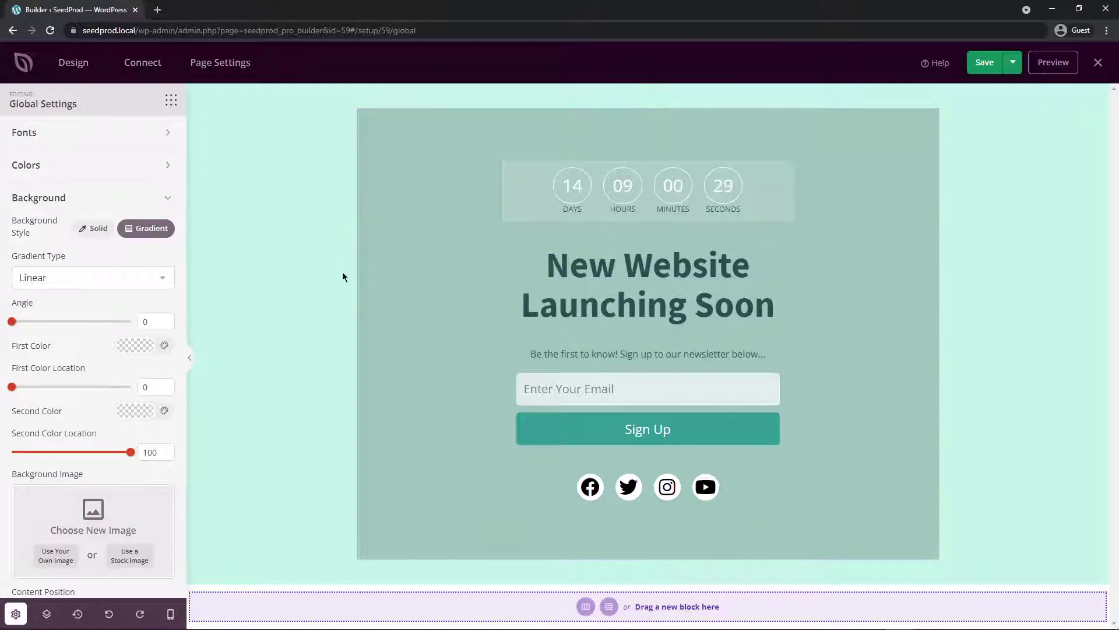
click(98, 233)
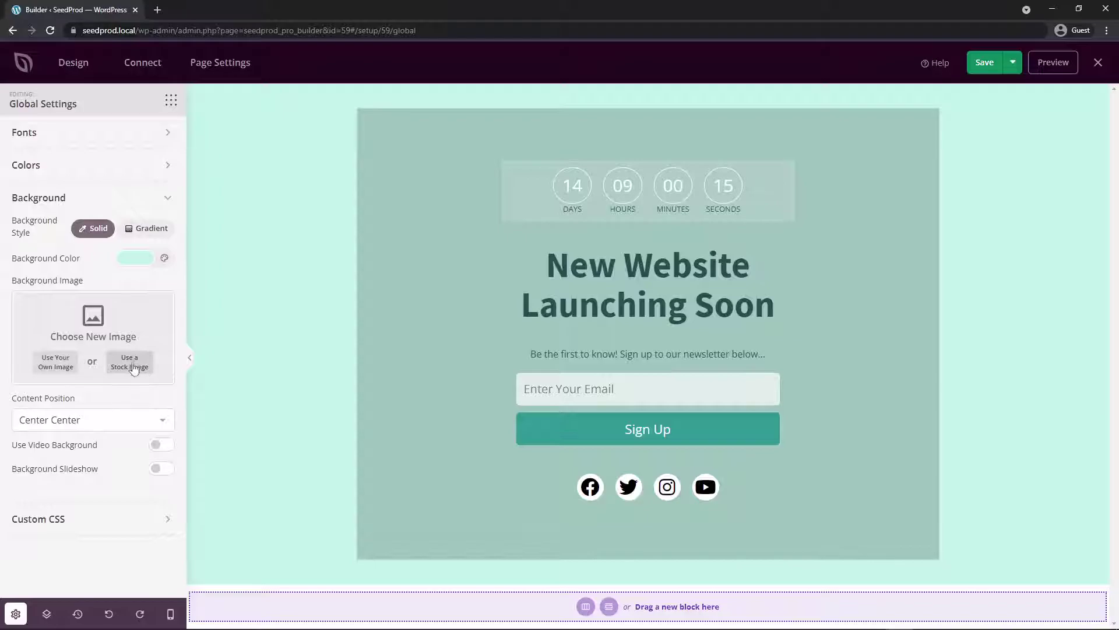
Step: Search the stock library for 'fashion' and set the teal neon fashion photo as background
click(132, 367)
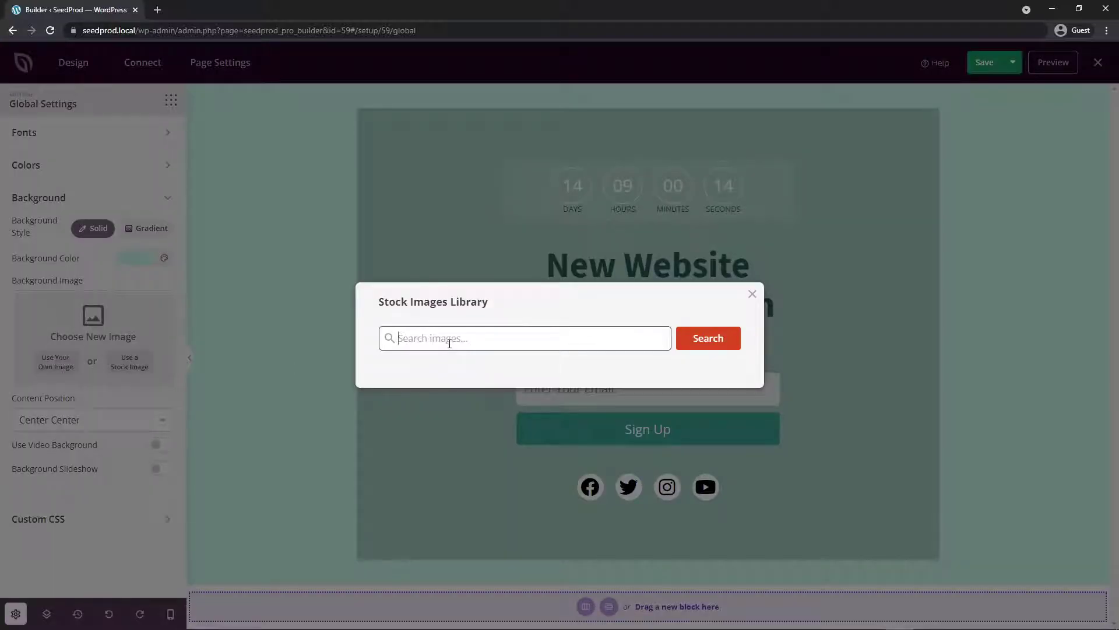
text(fashion)
key(Return)
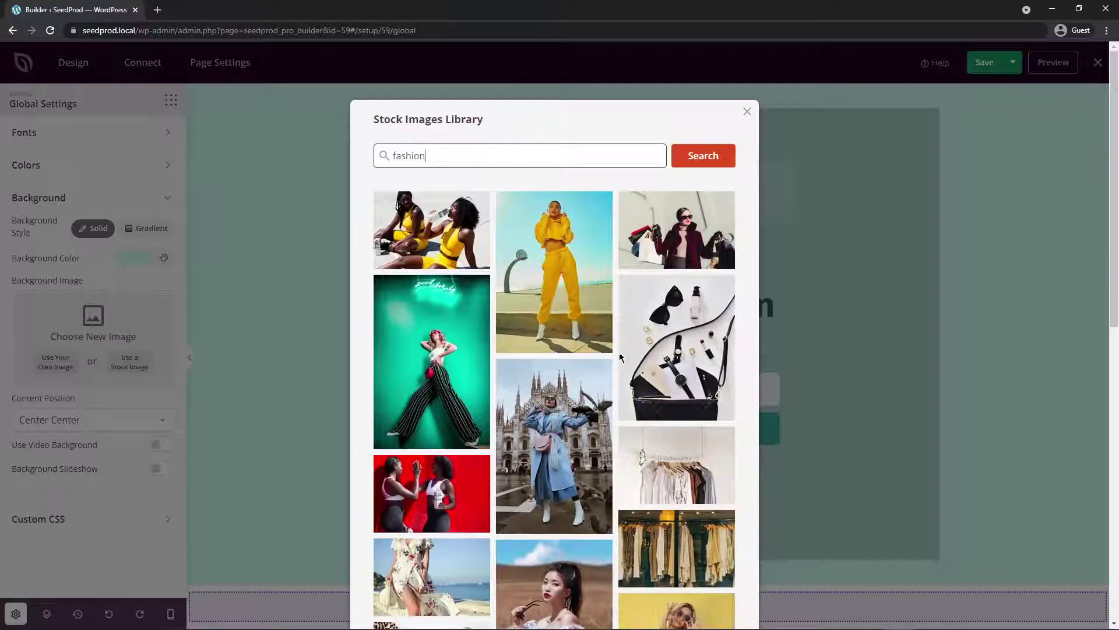
click(446, 396)
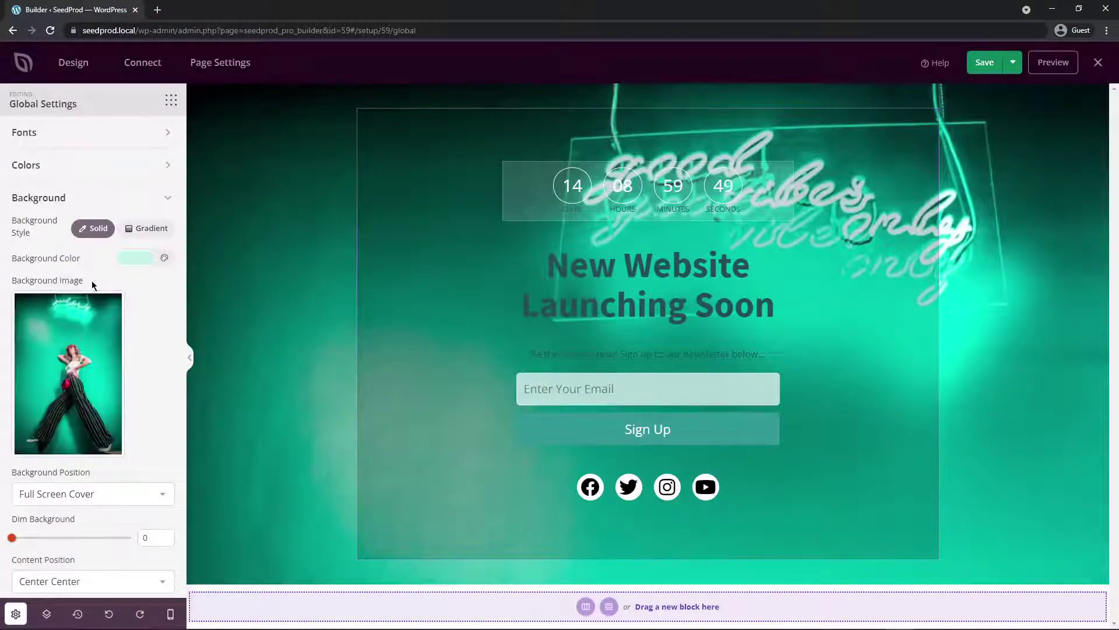
Step: Set the background position to 100% Width Bottom after trying Fit and 100% Width Top
click(119, 499)
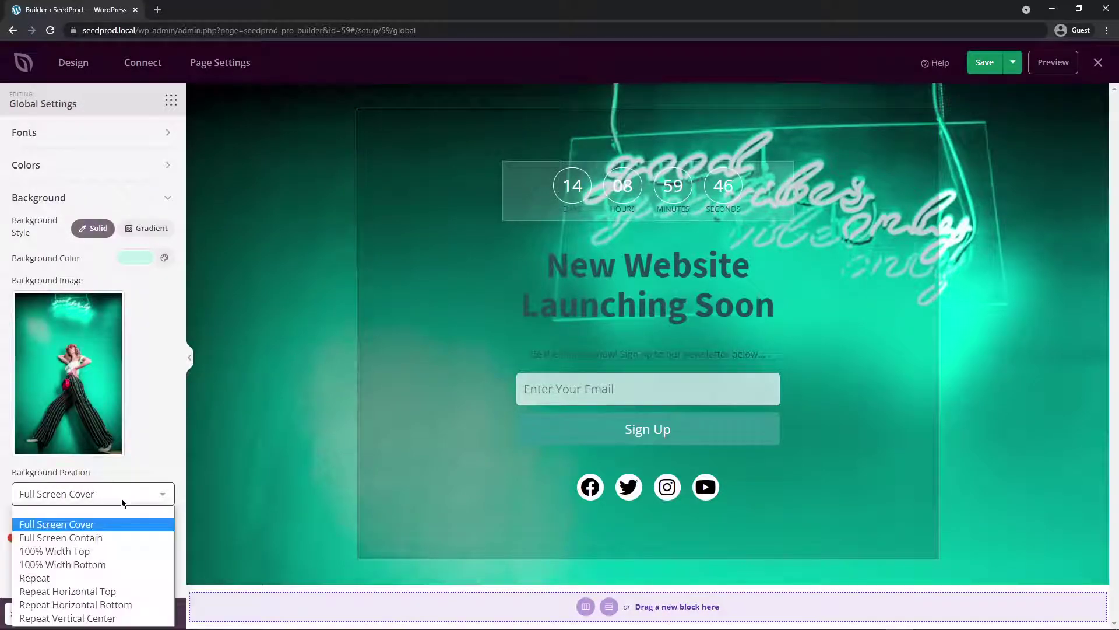
click(72, 539)
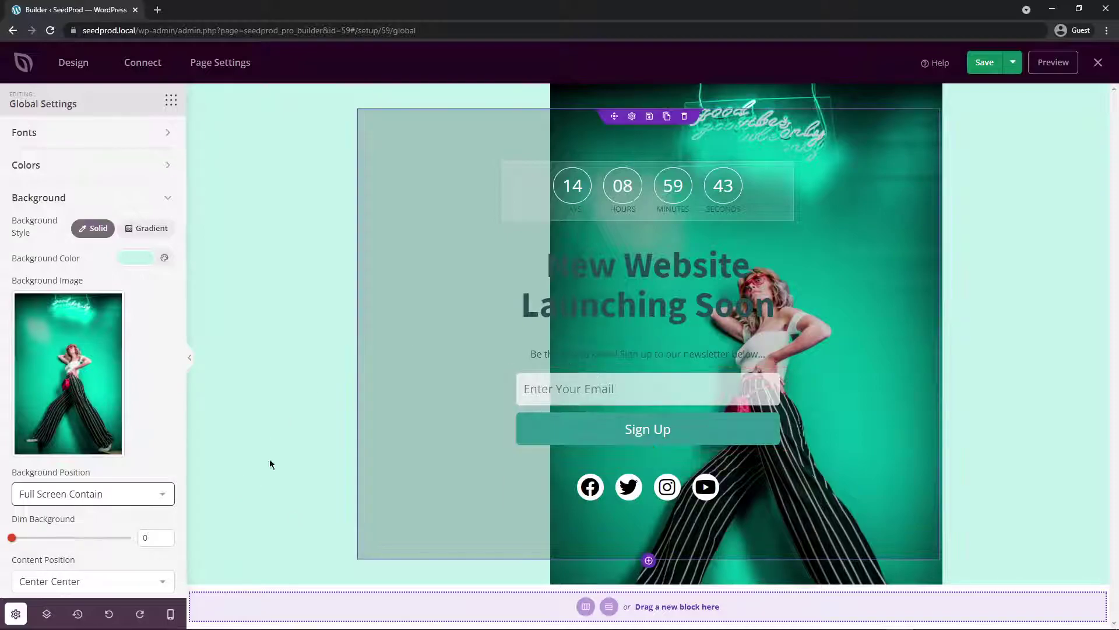
click(128, 492)
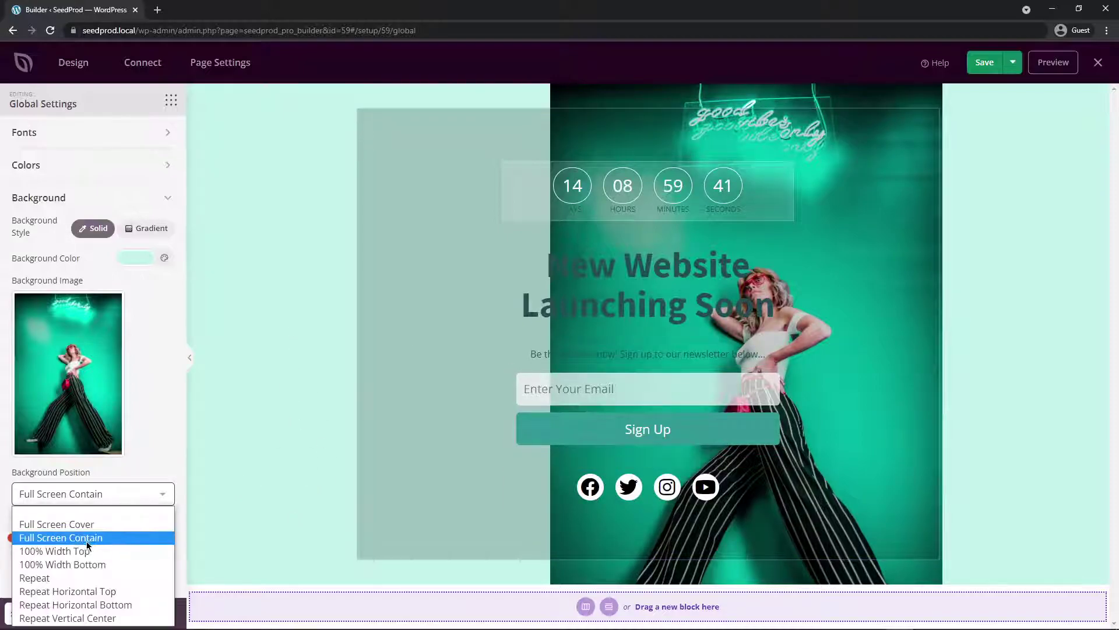
click(86, 548)
click(107, 498)
click(84, 562)
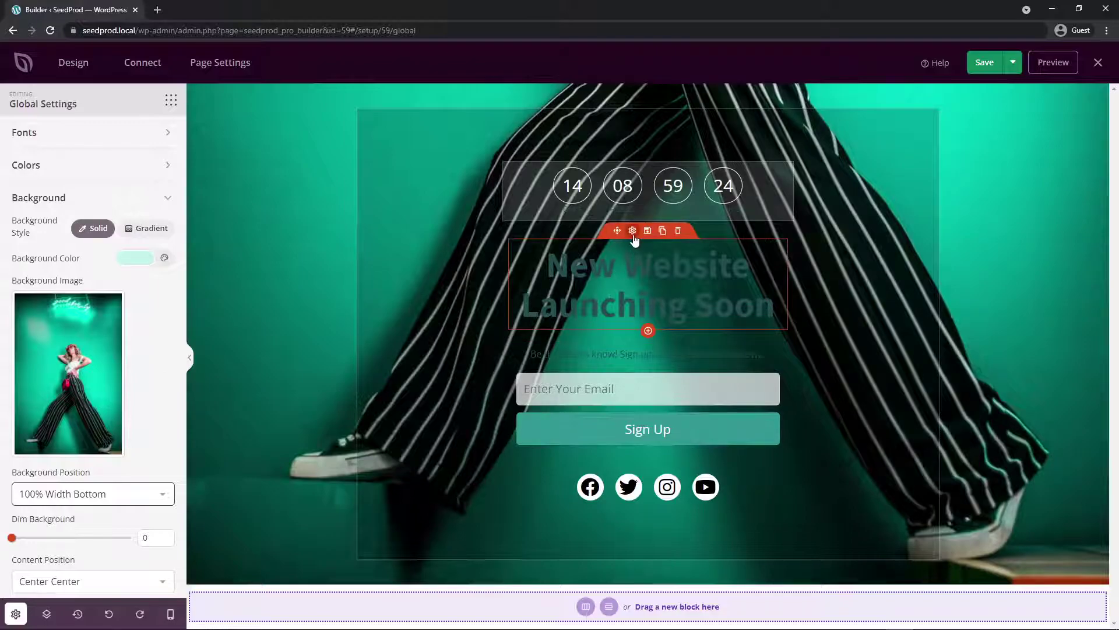
Step: Make the New Website Launching Soon headline text white
click(633, 233)
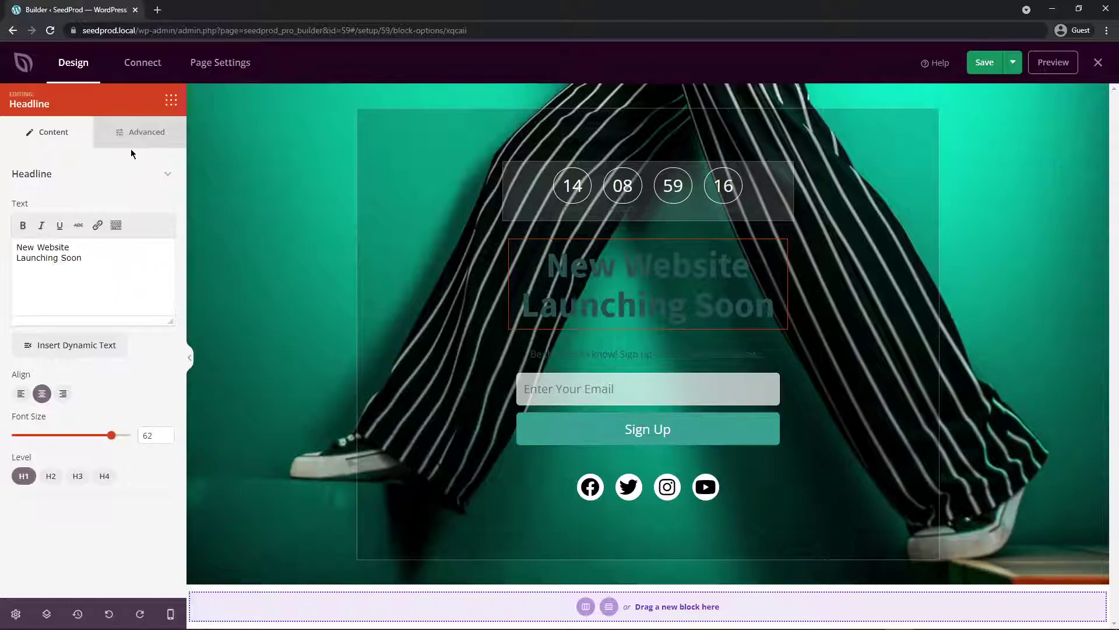
click(145, 135)
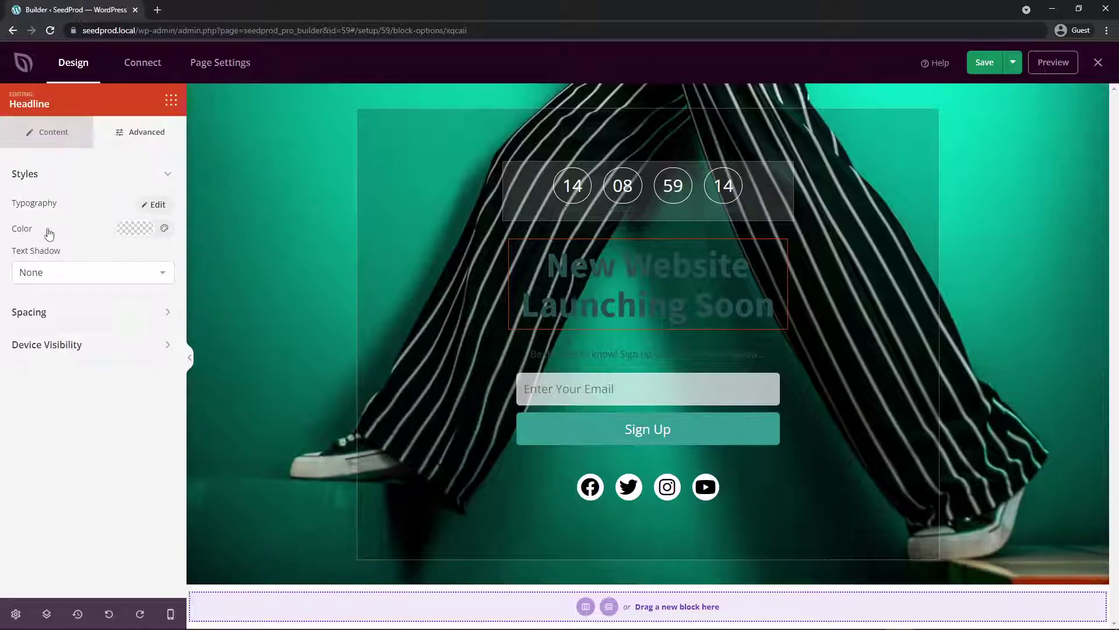
click(127, 233)
click(80, 380)
click(194, 407)
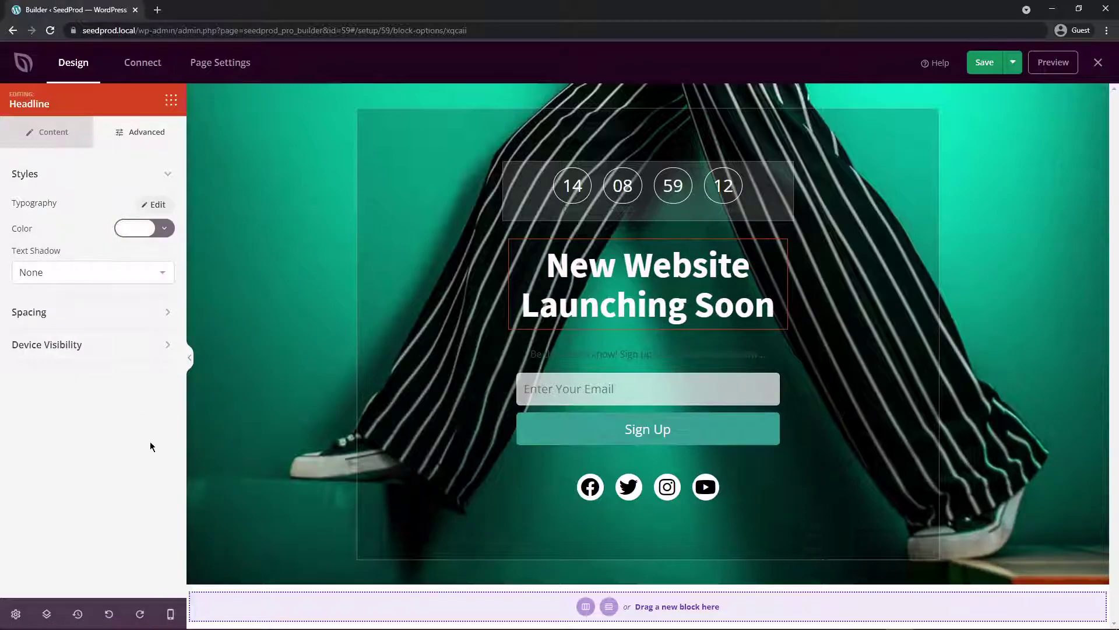
Step: Make the newsletter sign-up line's text white, then select the Countdown block
click(629, 353)
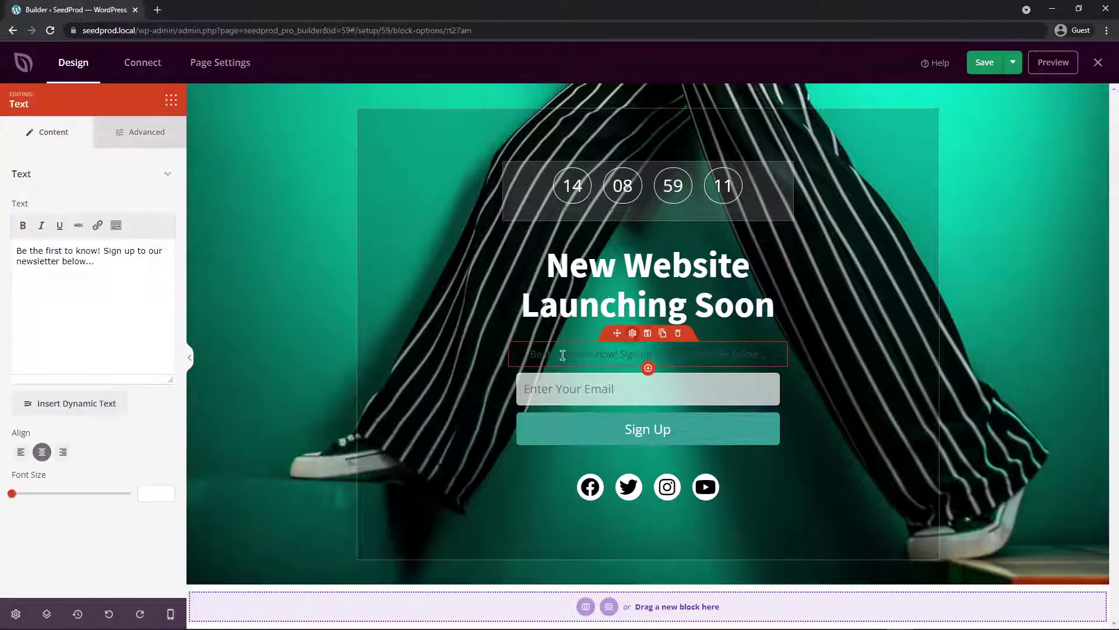
click(135, 139)
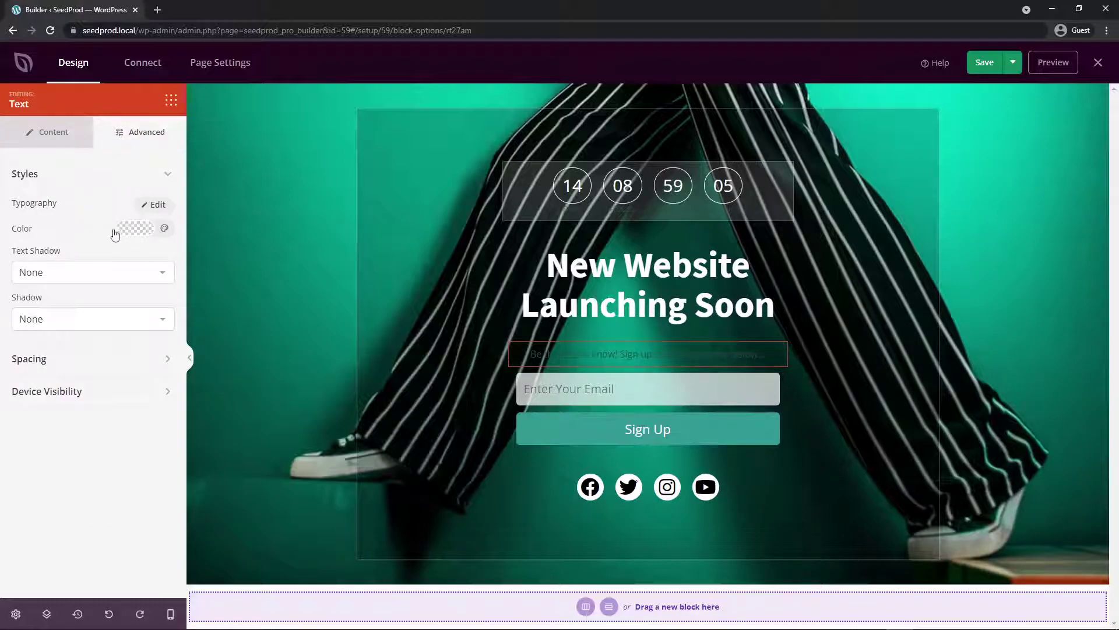
click(120, 230)
click(770, 186)
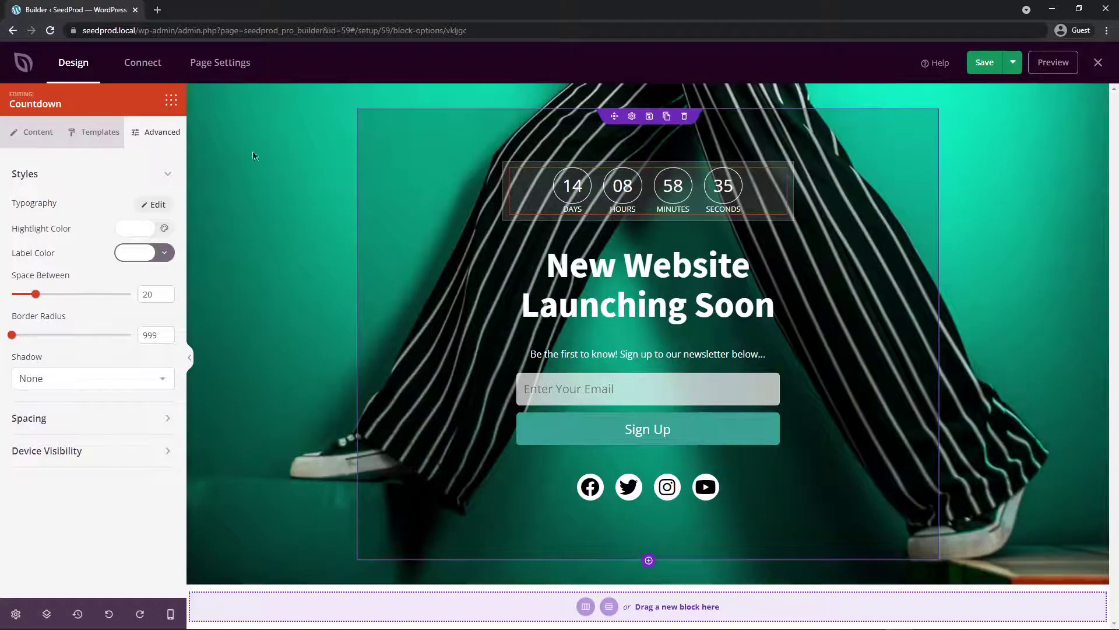
Step: View the Constant Contact new-account API Key form under Connect and close it unconnected
click(147, 70)
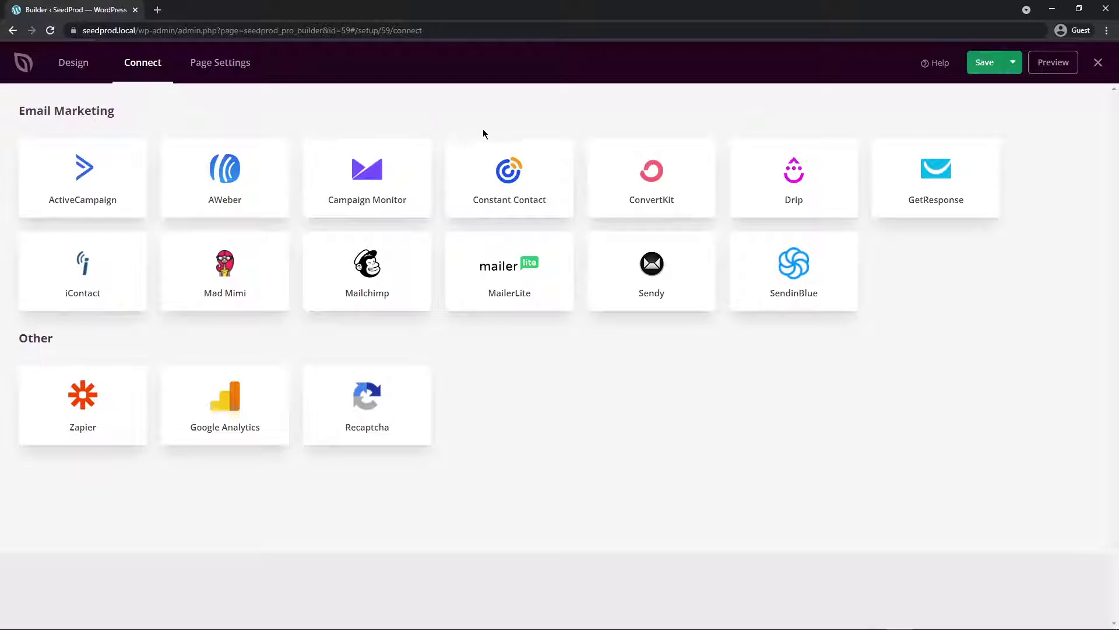
click(517, 170)
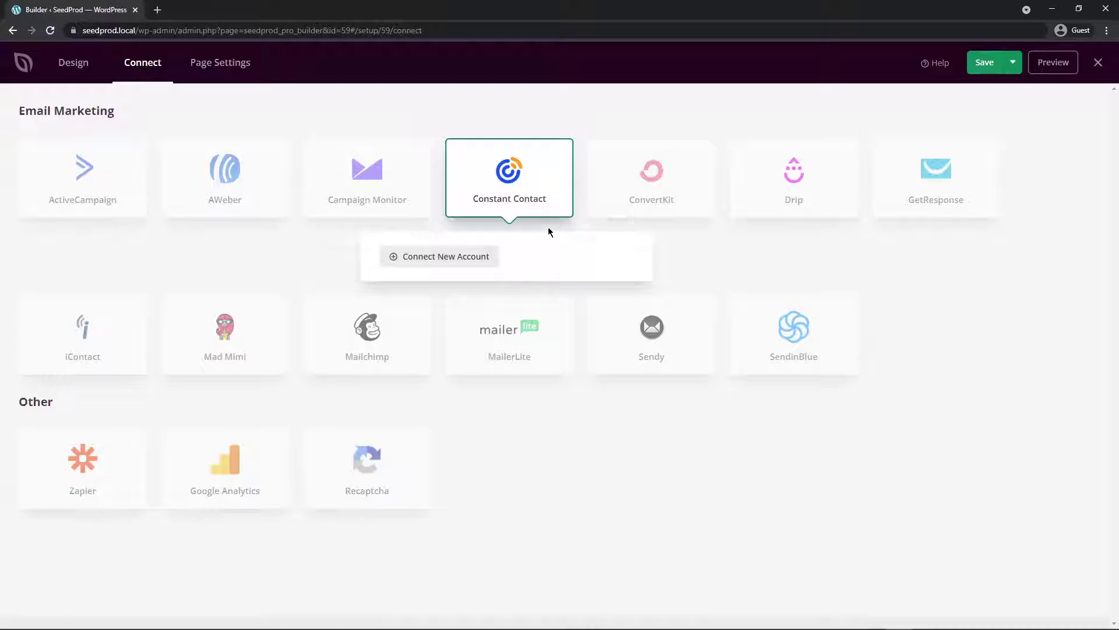
click(444, 260)
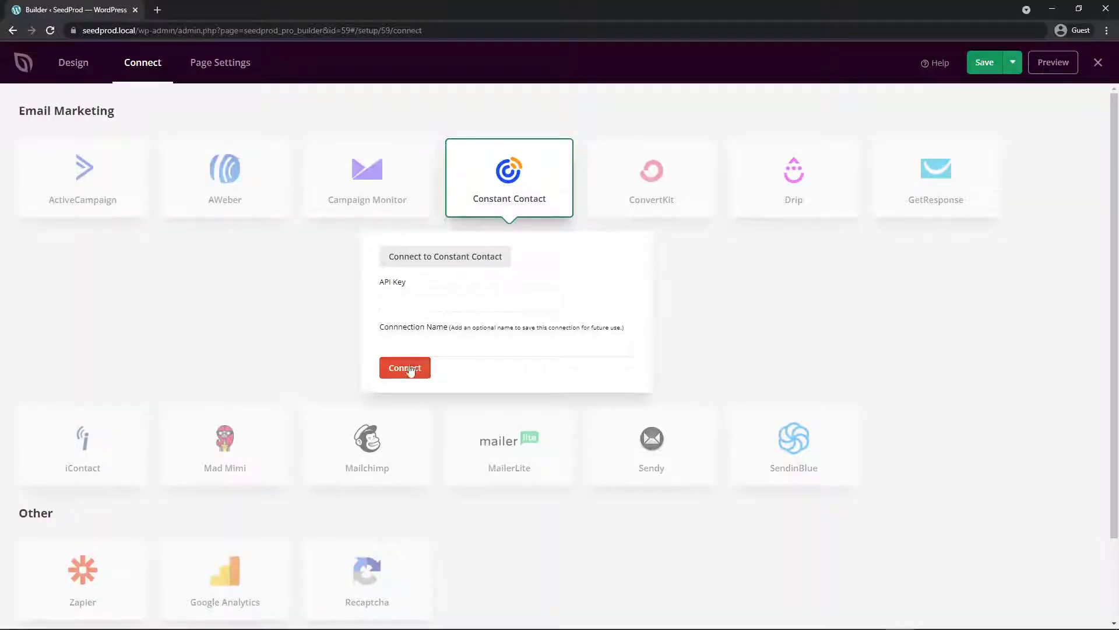
click(537, 213)
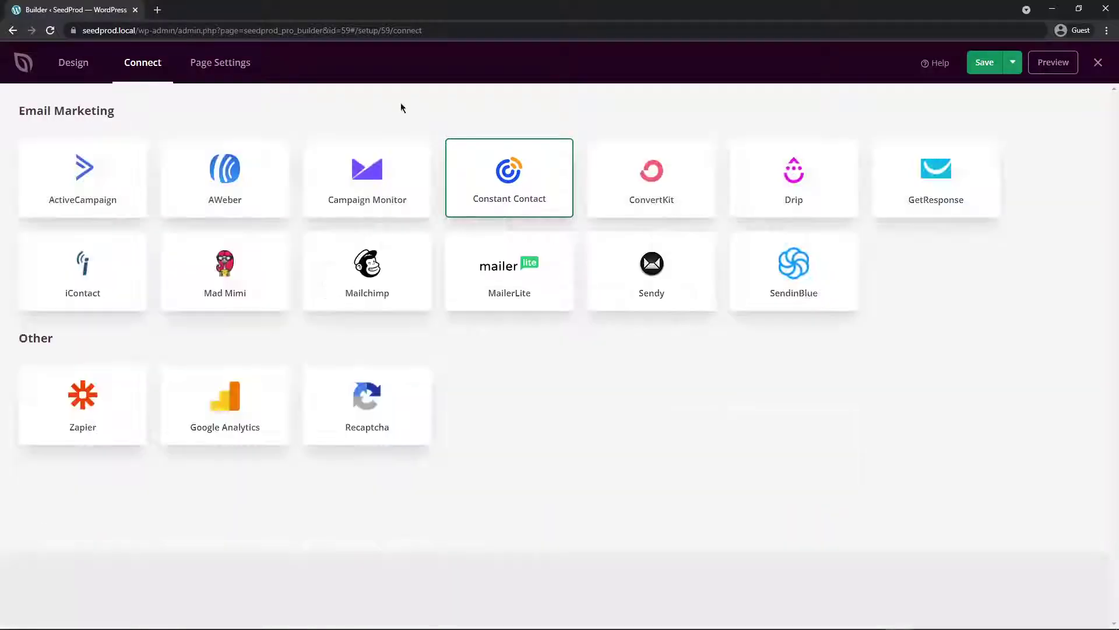
Step: Review General page settings, keeping Isolation Mode enabled and Redirect Mode off
click(221, 67)
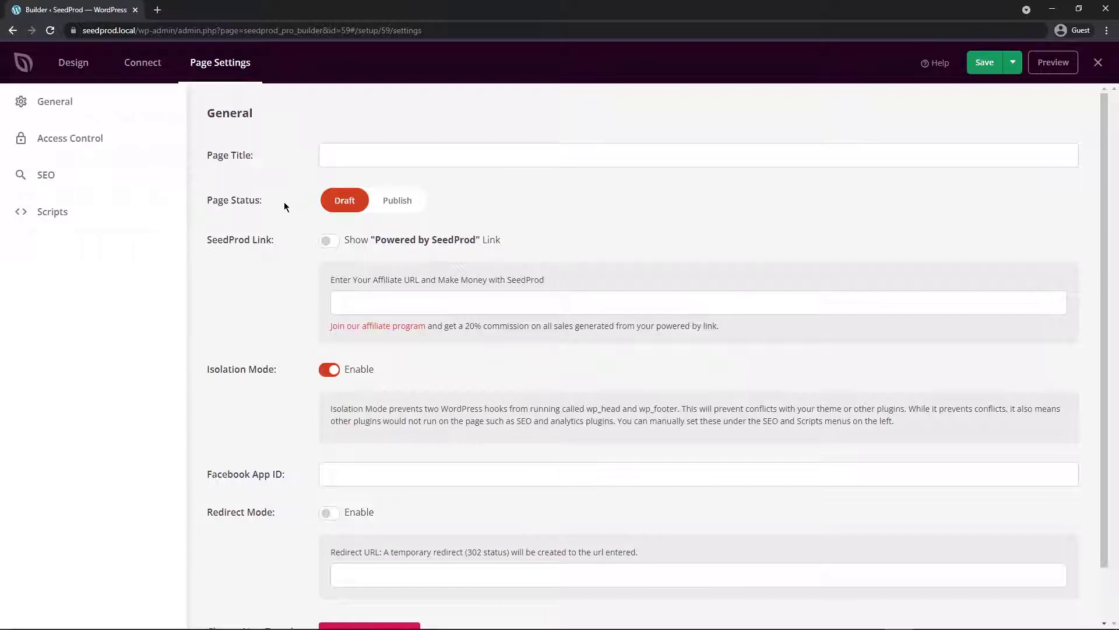
scroll(274, 225, down, 1)
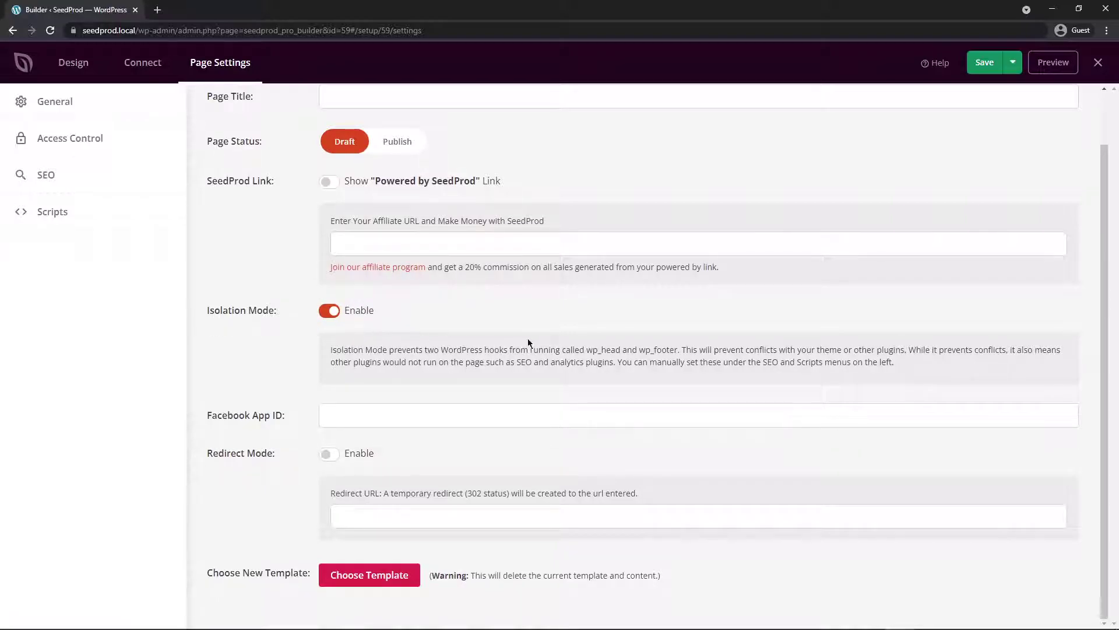
drag(679, 350, 908, 348)
click(468, 370)
click(327, 454)
click(326, 454)
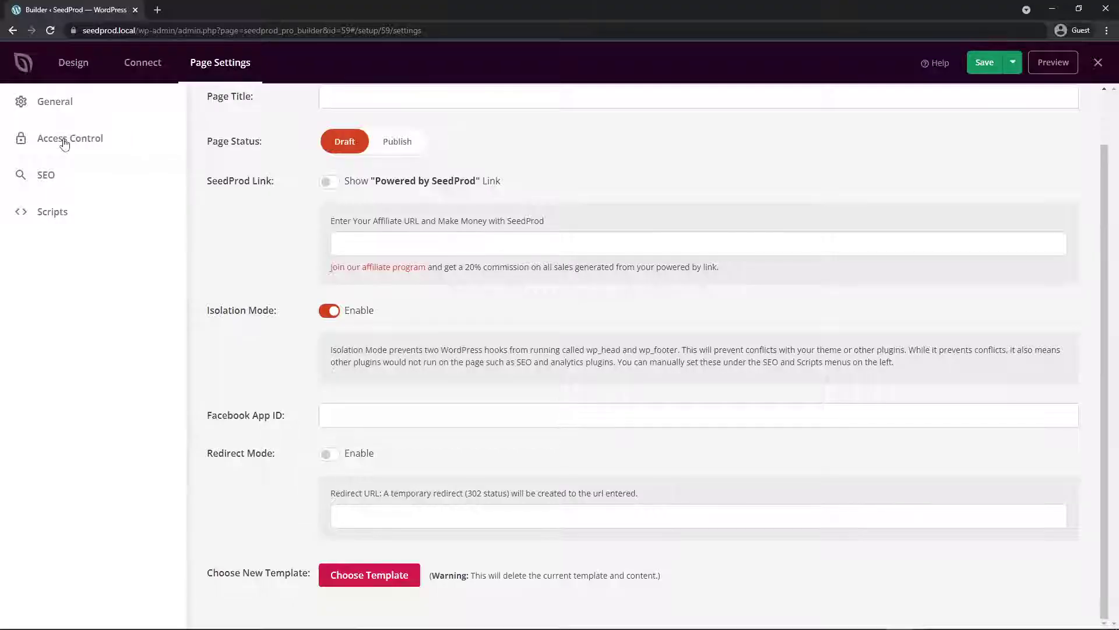
Step: Set the bypass URL phrase, add no role, and keep the page shown on the Entire Website
click(63, 140)
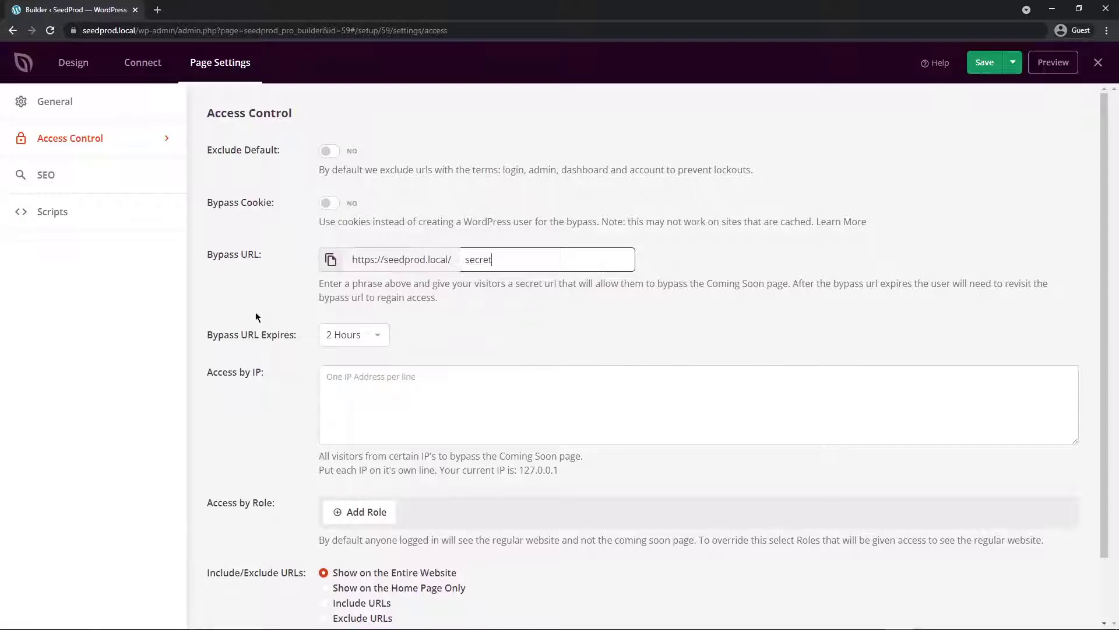
scroll(269, 340, down, 1)
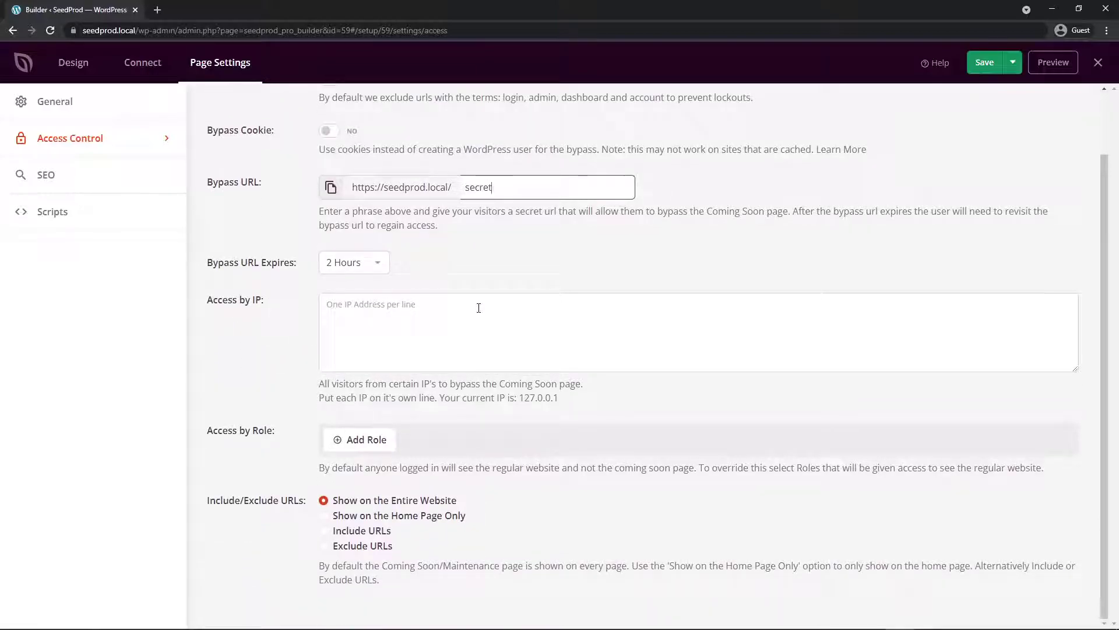
click(285, 446)
click(364, 442)
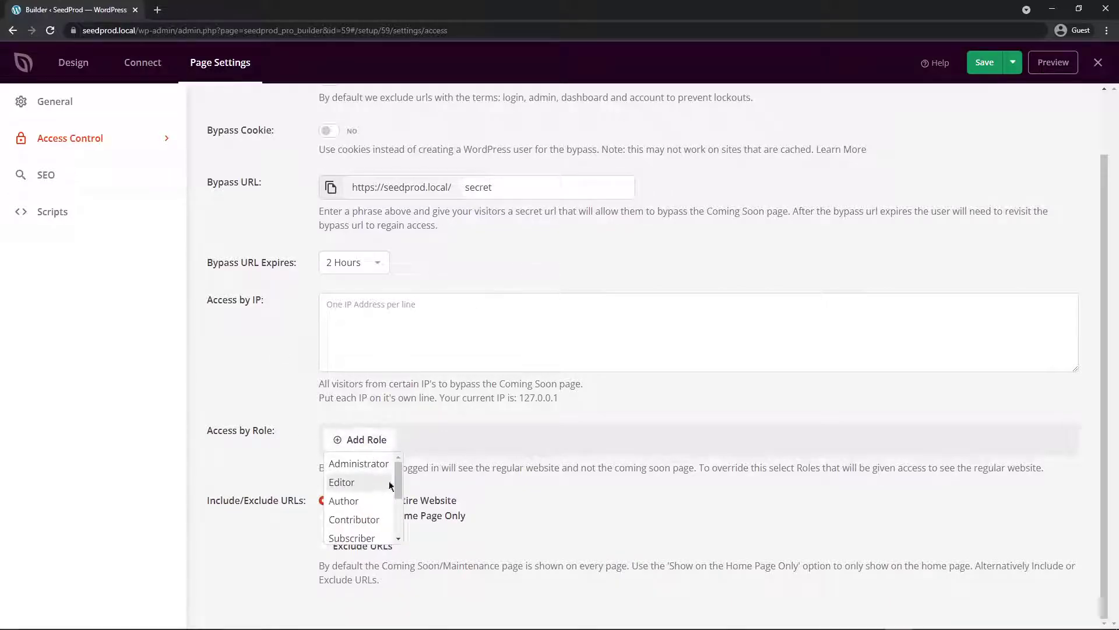
scroll(390, 485, down, 3)
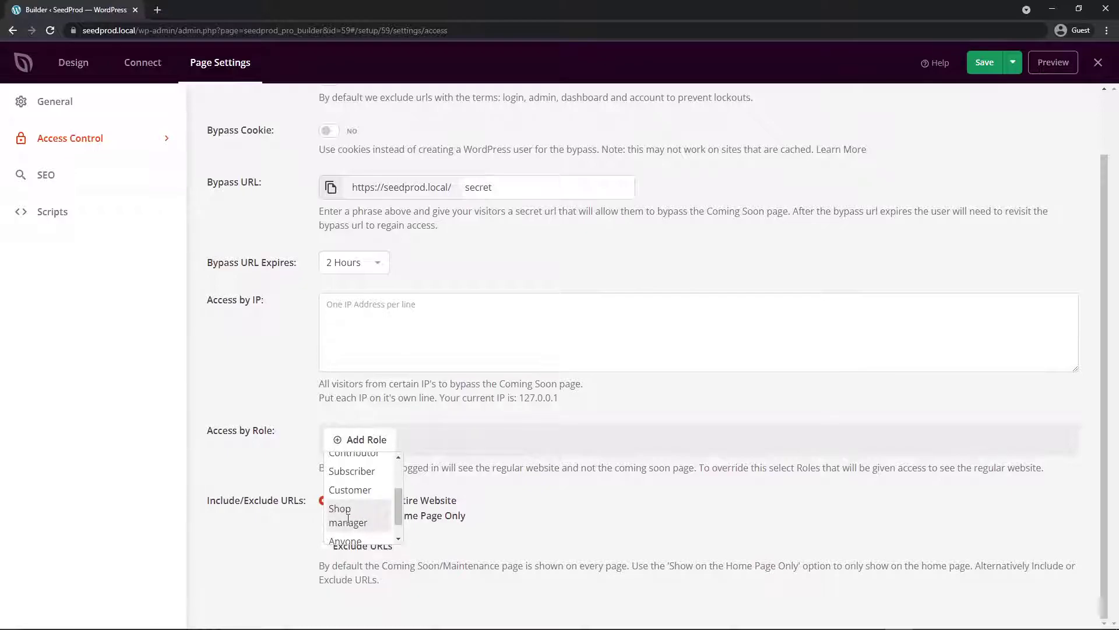
click(262, 462)
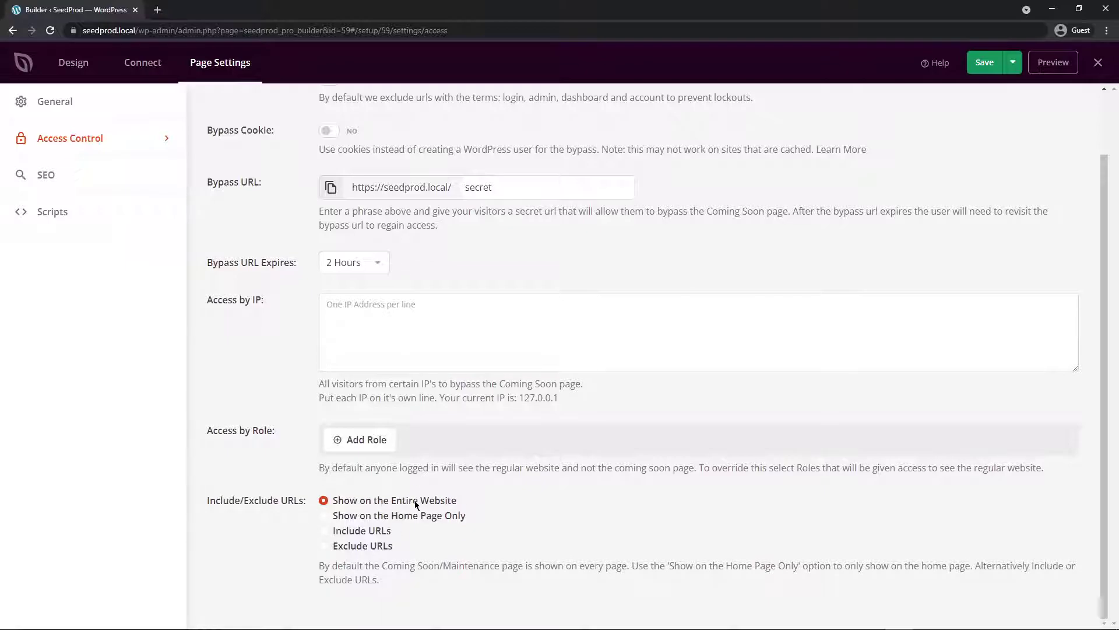
Step: Enable No Index in the page's SEO settings and view the empty Scripts fields
click(52, 176)
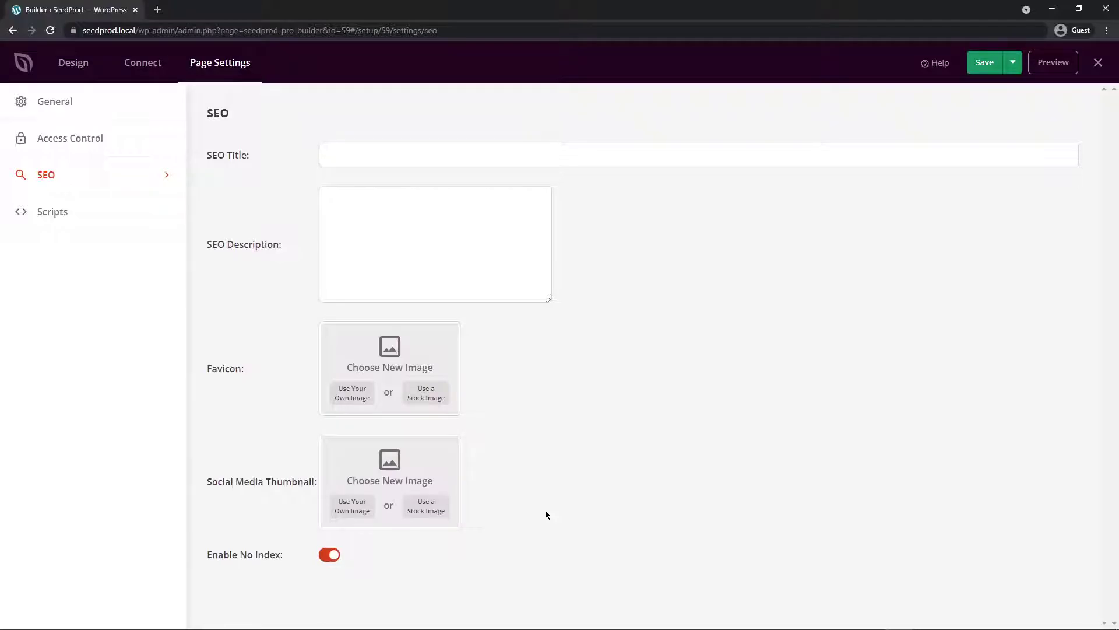
click(63, 217)
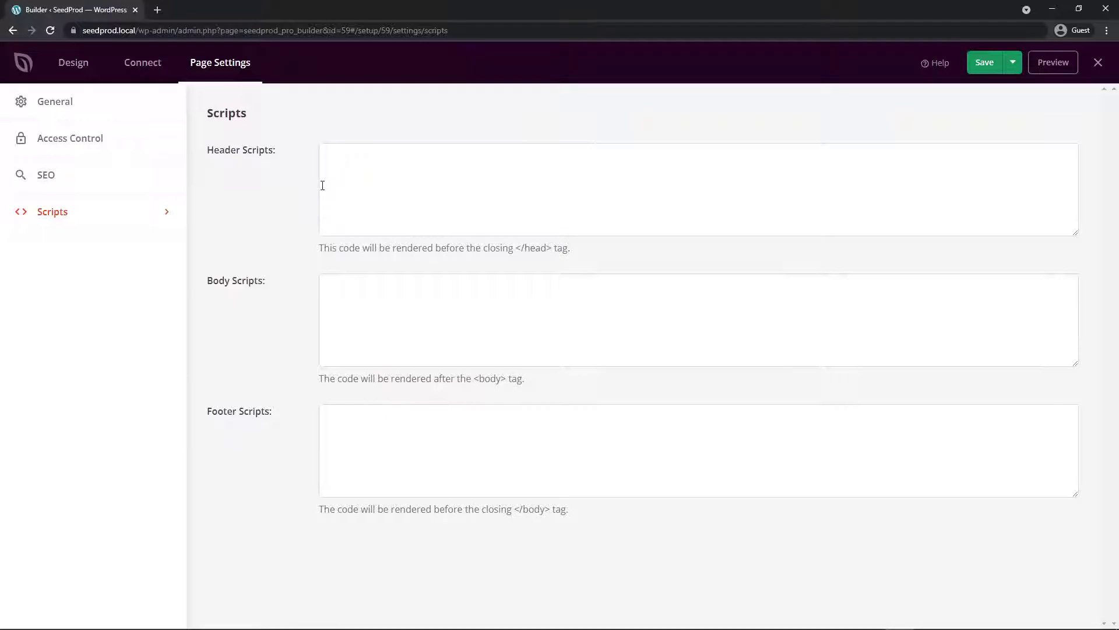
Step: Save and publish the WooCommerce coming soon page, dismiss the confirmation, and exit the builder
click(1012, 62)
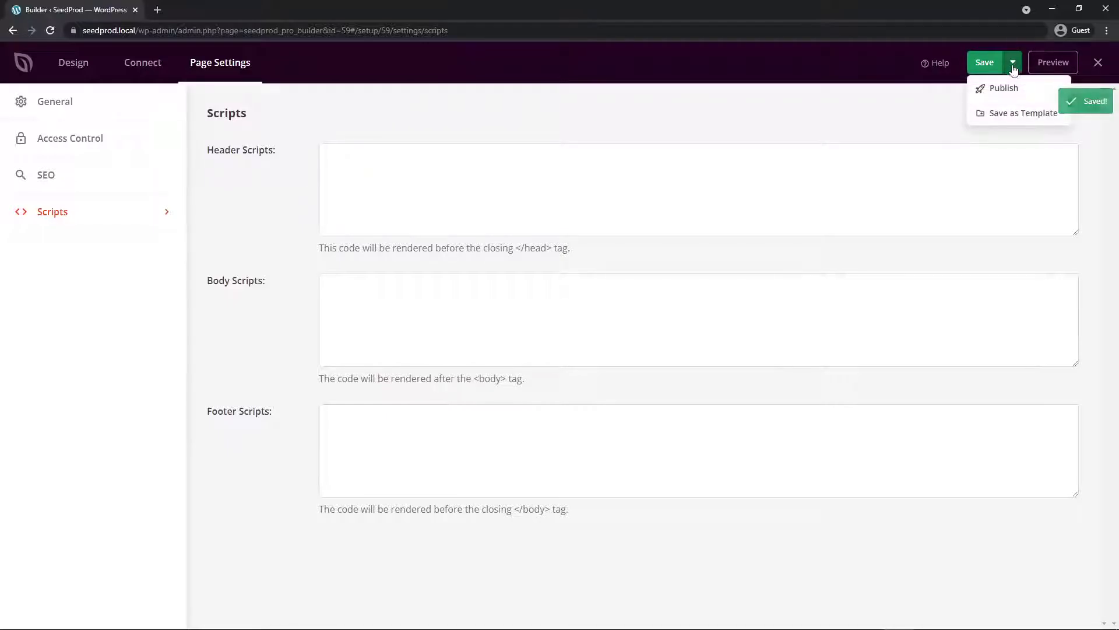
click(1004, 89)
drag(452, 354, 690, 358)
click(690, 358)
click(603, 395)
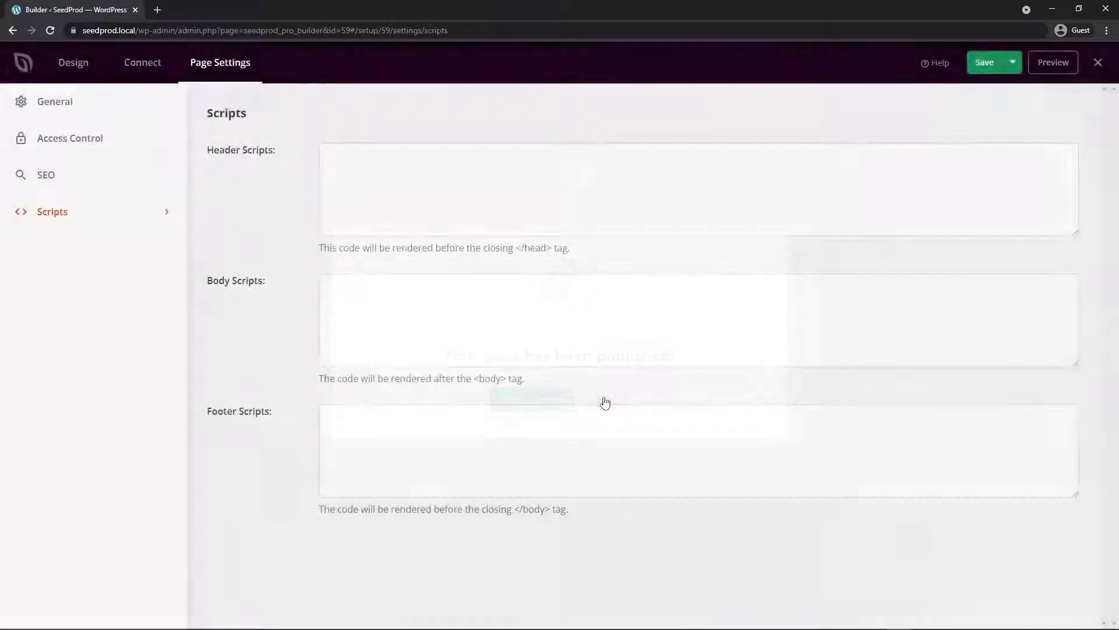
click(1099, 64)
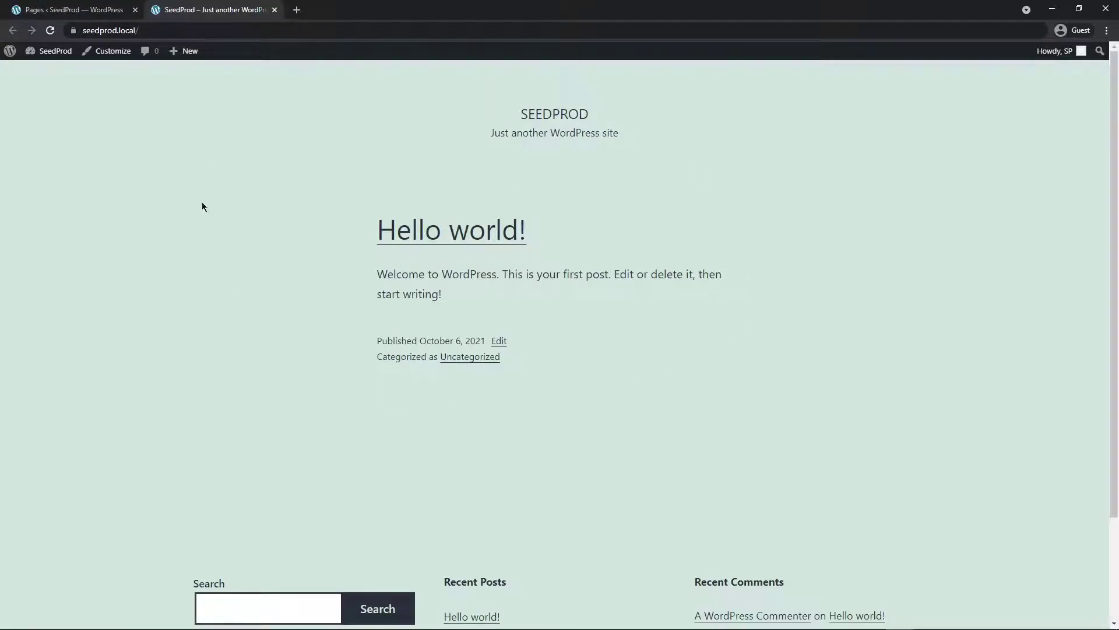
Step: Switch Coming Soon Mode to Active on SeedProd Pages and reload the site's front page
click(99, 10)
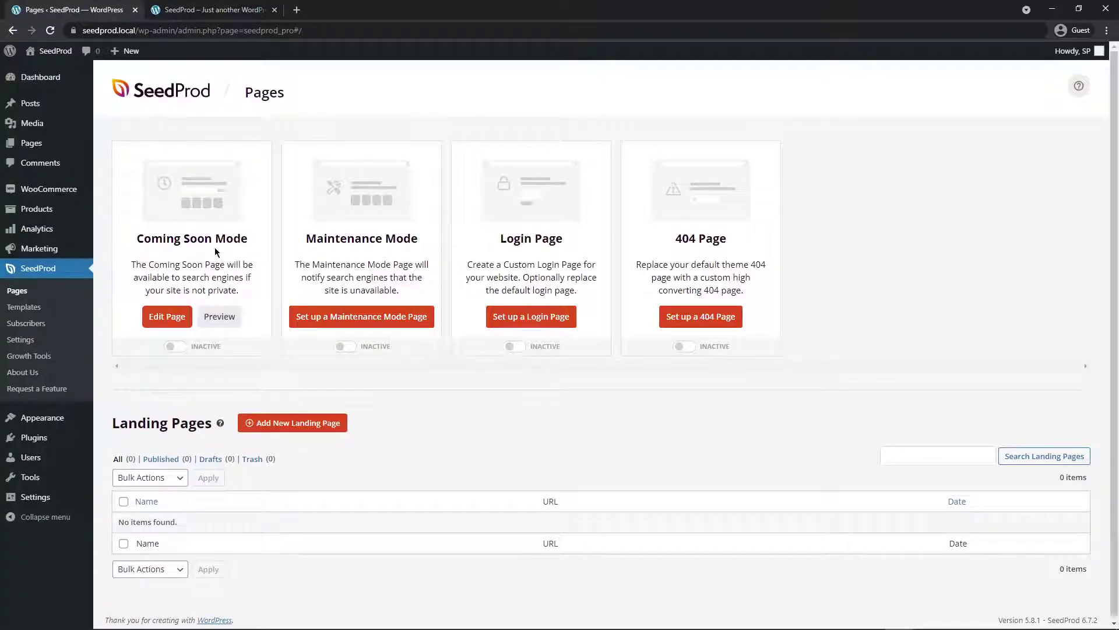
click(176, 350)
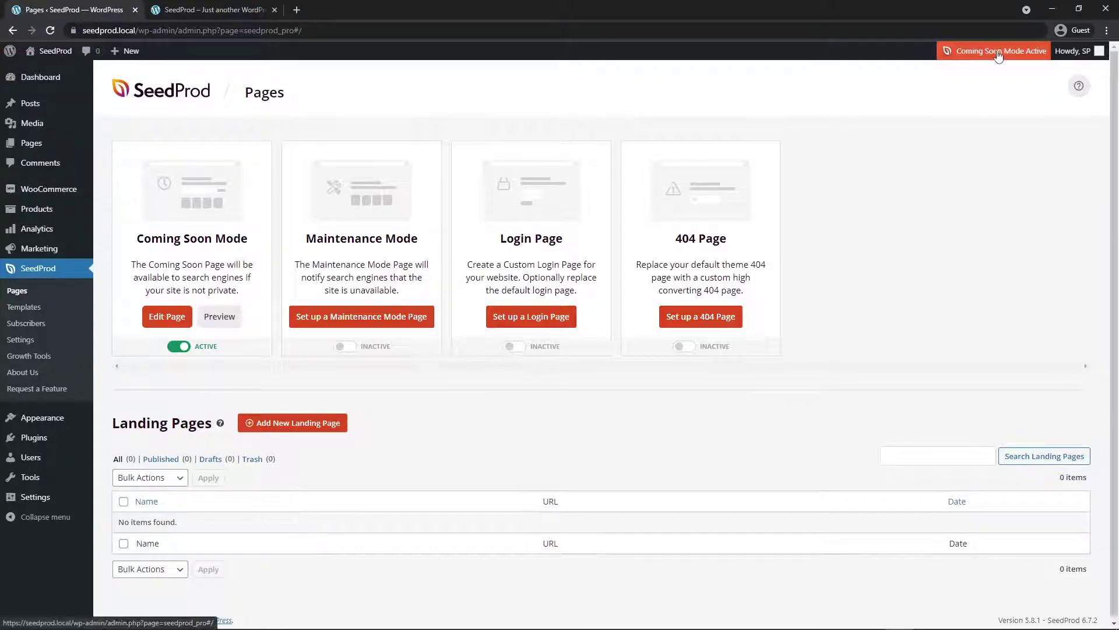
click(210, 10)
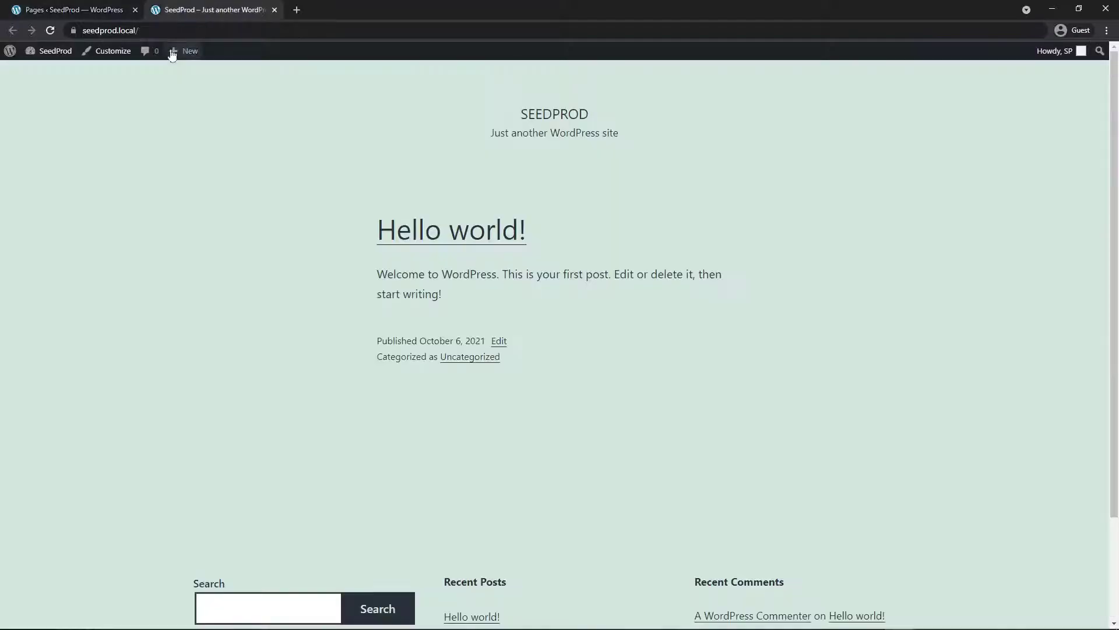
click(51, 31)
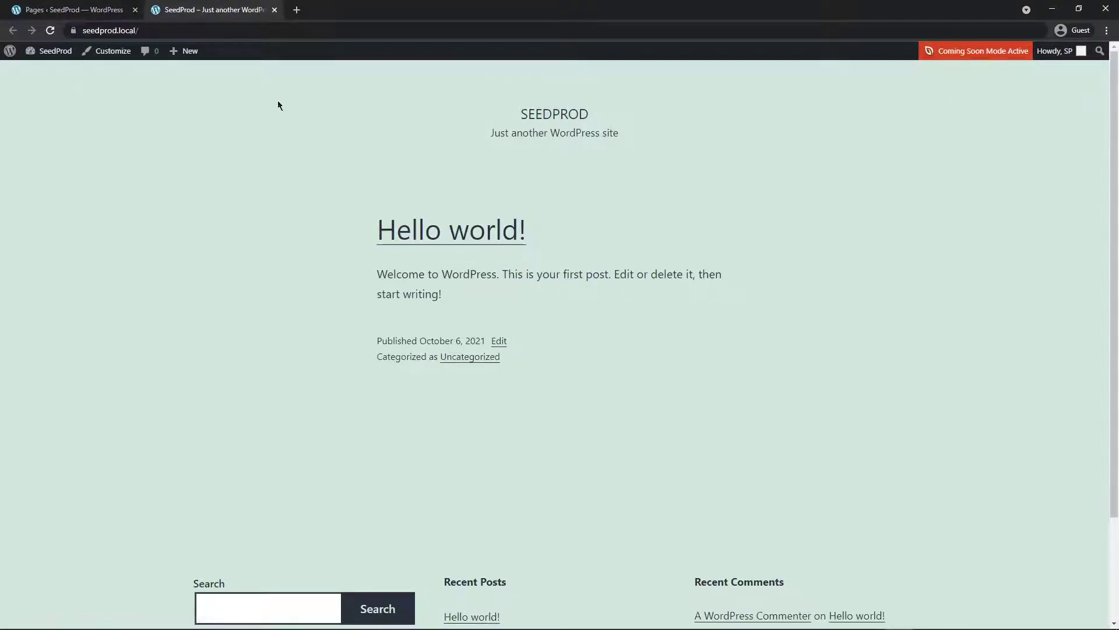